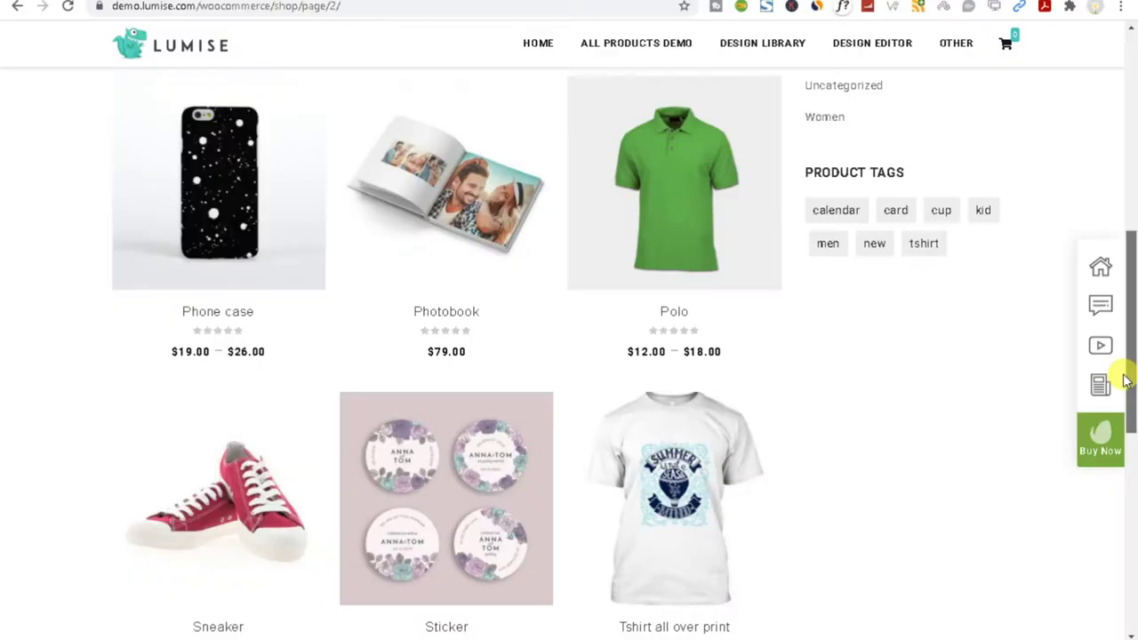
- Look through the products on the second page of the shop
{"action": "scroll", "coordinate": [1113, 464], "scroll_direction": "down", "scroll_amount": 5}
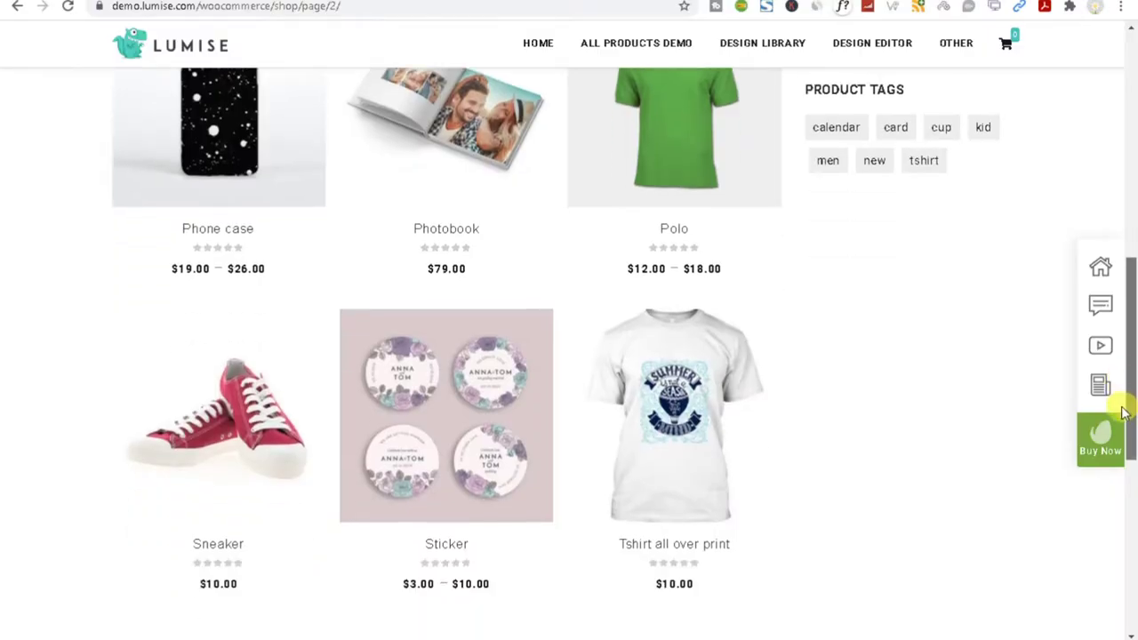
{"action": "scroll", "coordinate": [1113, 464], "scroll_direction": "down", "scroll_amount": 1}
{"action": "mouse_move", "coordinate": [197, 255]}
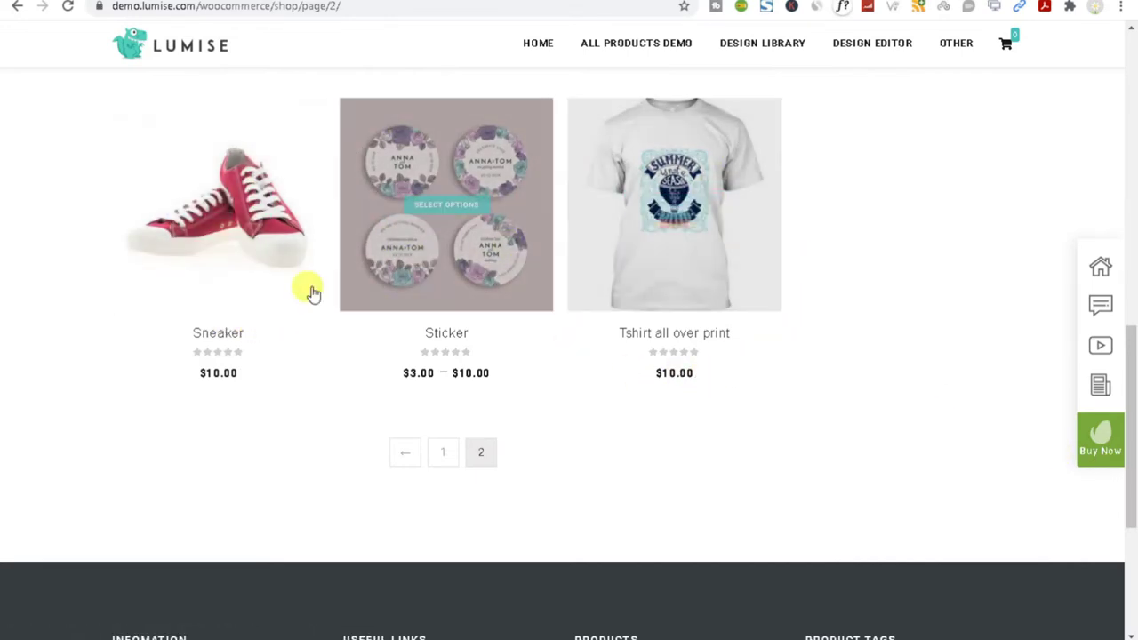
{"action": "left_click_drag", "start_coordinate": [1131, 495], "coordinate": [1132, 183]}
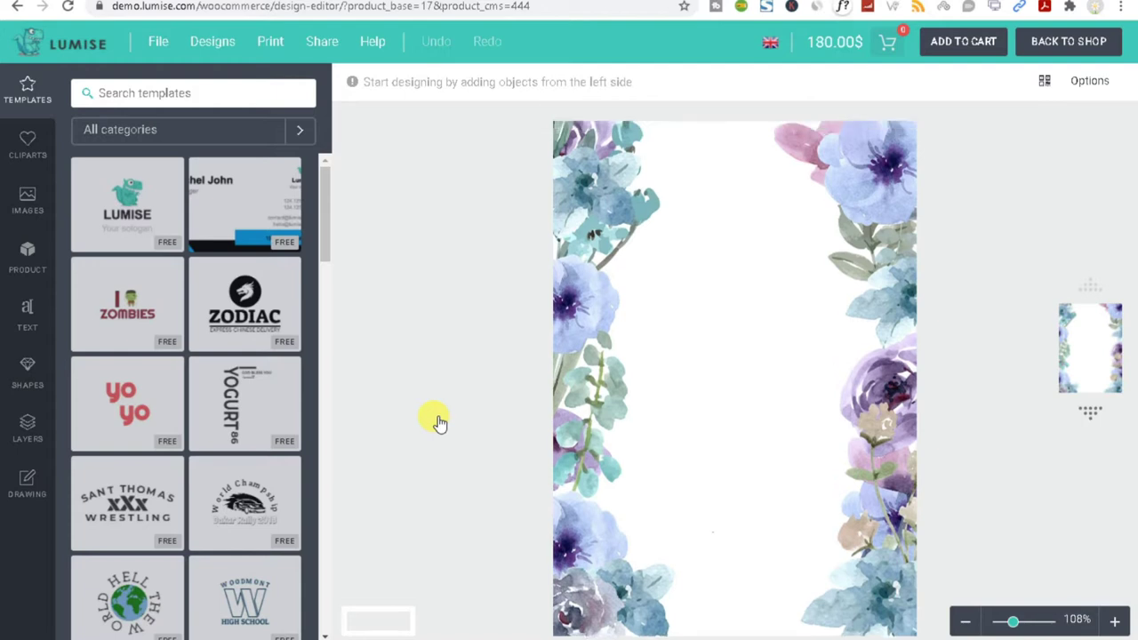
- Apply the business-card template to the greeting card and delete its horizontal blue bar
{"action": "left_click", "coordinate": [236, 228]}
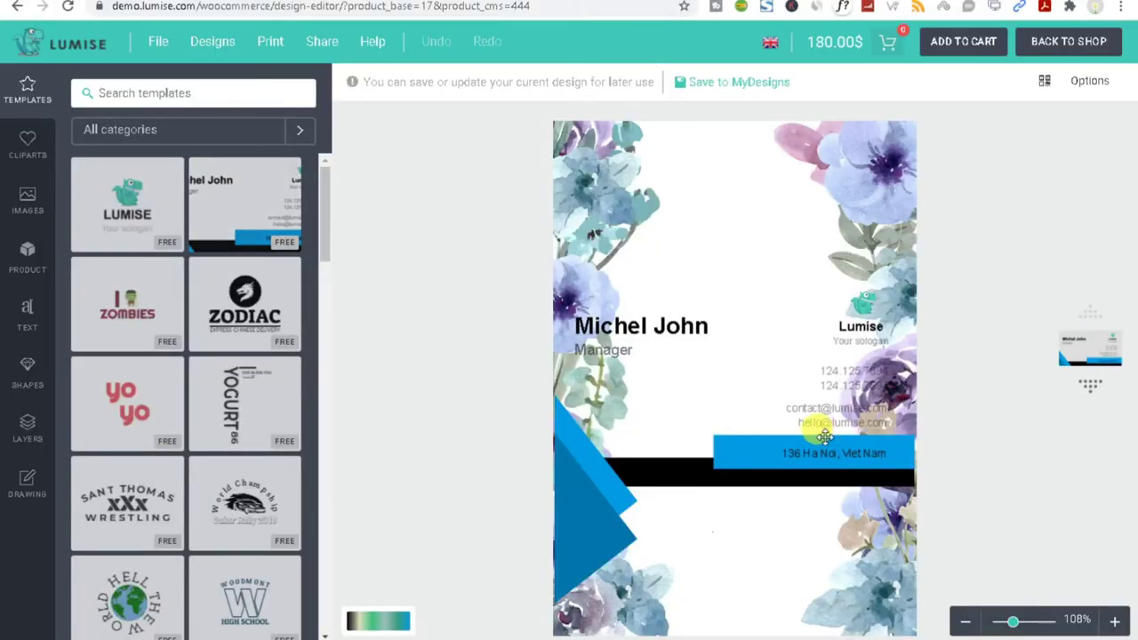
{"action": "left_click_drag", "start_coordinate": [825, 436], "coordinate": [724, 427]}
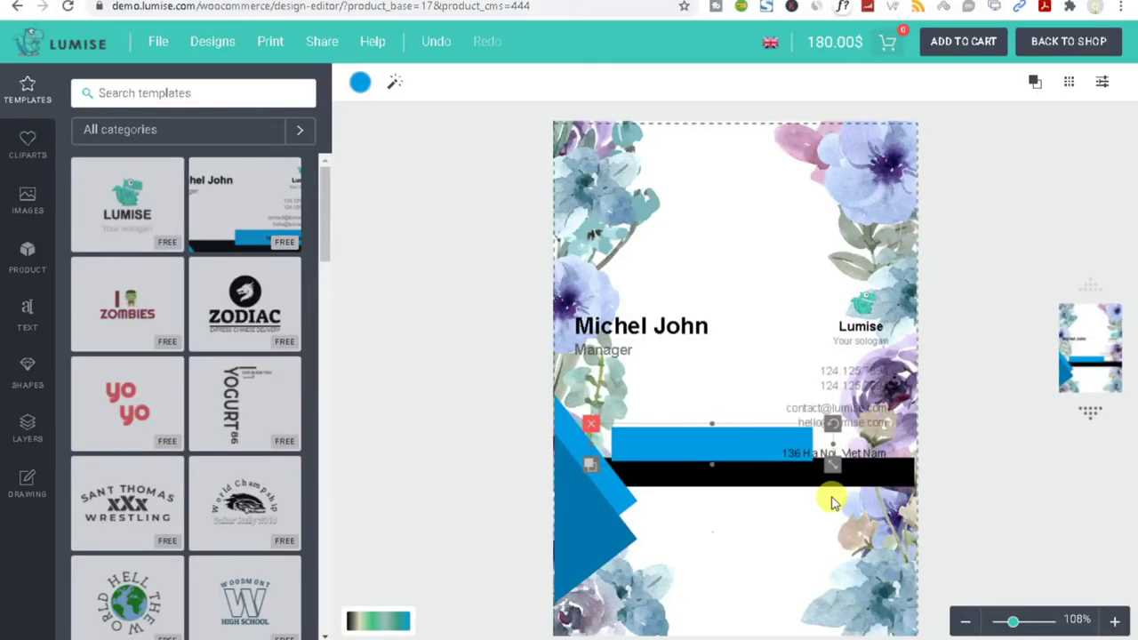
{"action": "key", "text": "Delete"}
- Delete the template's name, job title and slogan texts from the card
{"action": "left_click", "coordinate": [633, 329]}
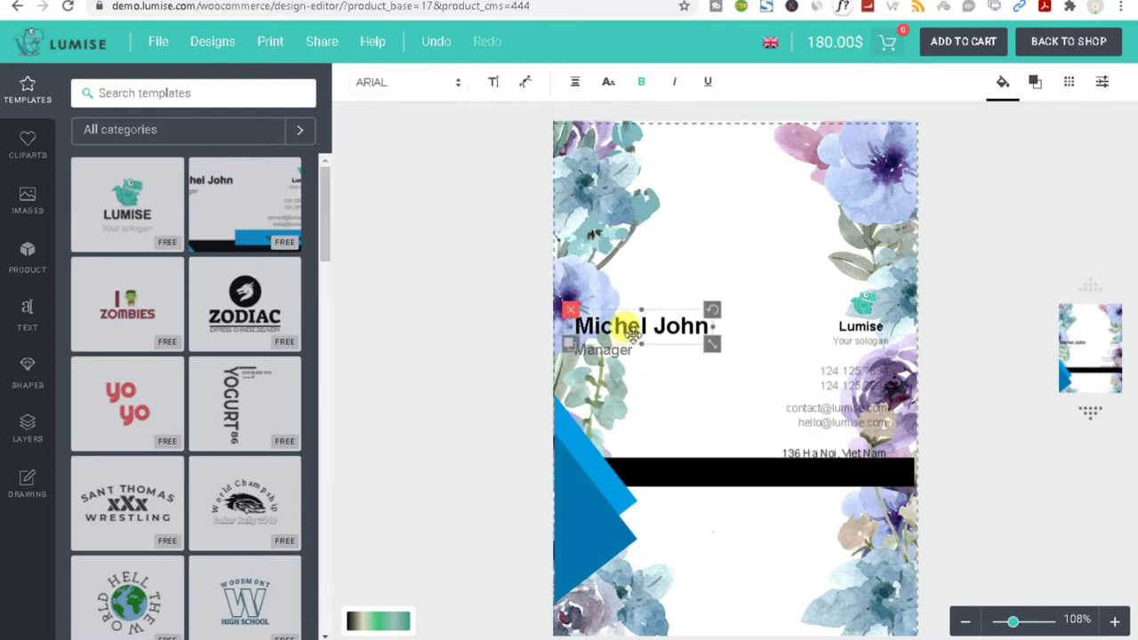
{"action": "key", "text": "Delete"}
{"action": "left_click", "coordinate": [612, 350]}
{"action": "key", "text": "Delete"}
{"action": "left_click", "coordinate": [860, 340]}
{"action": "key", "text": "Delete"}
- Delete the template's phone, e-mail and address lines from the card
{"action": "left_click", "coordinate": [845, 384]}
{"action": "key", "text": "Delete"}
{"action": "left_click", "coordinate": [845, 370]}
{"action": "key", "text": "Delete"}
{"action": "left_click", "coordinate": [838, 412]}
{"action": "key", "text": "Delete"}
{"action": "left_click", "coordinate": [831, 418]}
{"action": "key", "text": "Delete"}
{"action": "left_click", "coordinate": [822, 452]}
{"action": "key", "text": "Delete"}
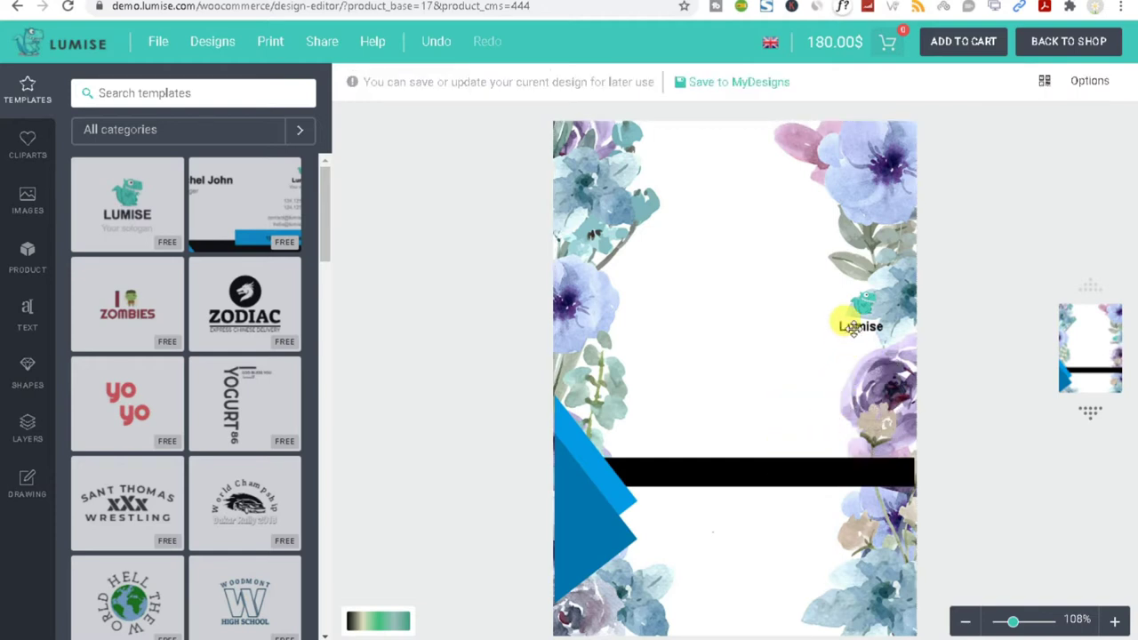
- Delete the Lumise company name and the black bar from the card
{"action": "left_click", "coordinate": [854, 326]}
{"action": "key", "text": "Delete"}
{"action": "left_click", "coordinate": [760, 480]}
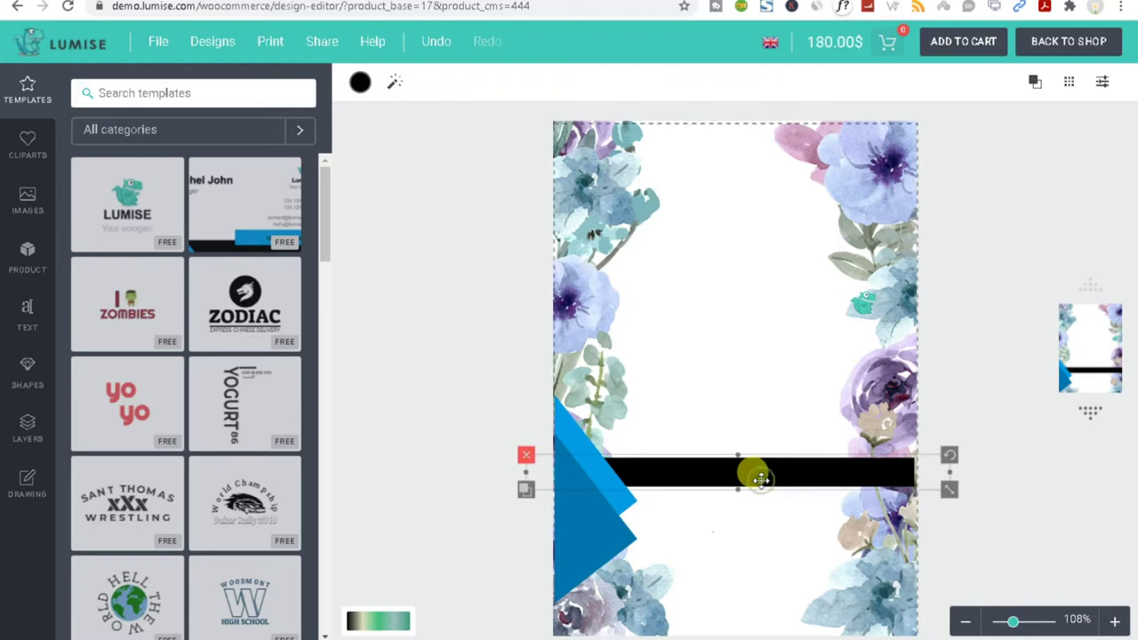
{"action": "key", "text": "Delete"}
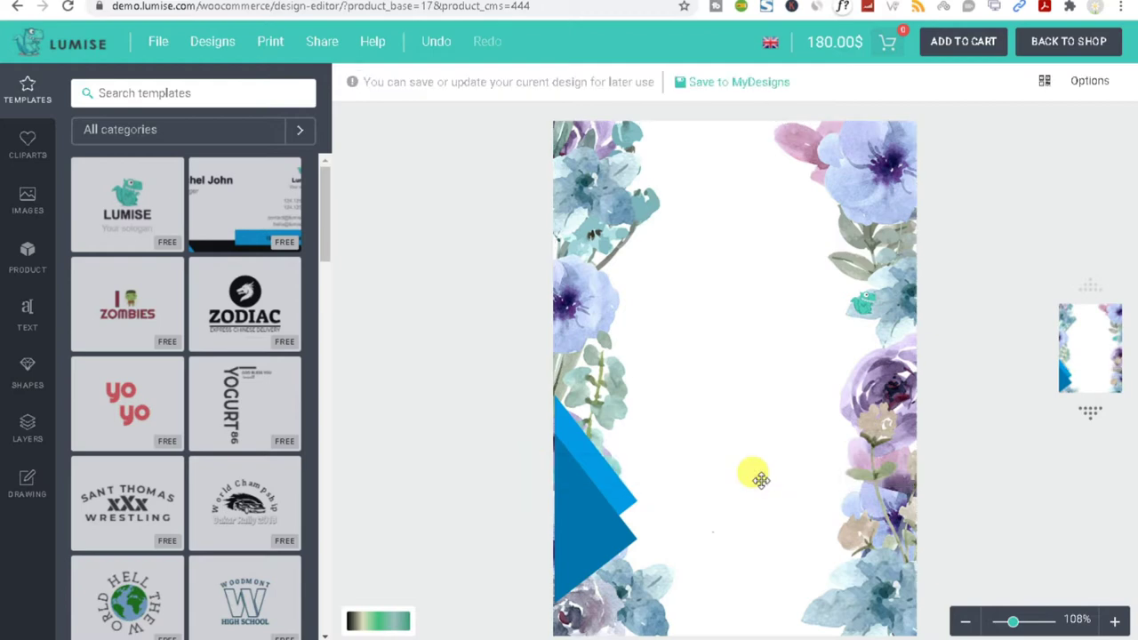
- Apply the zombies template to the card, and delete its ZOMBIES text, zombie figure and letter I
{"action": "left_click", "coordinate": [112, 331]}
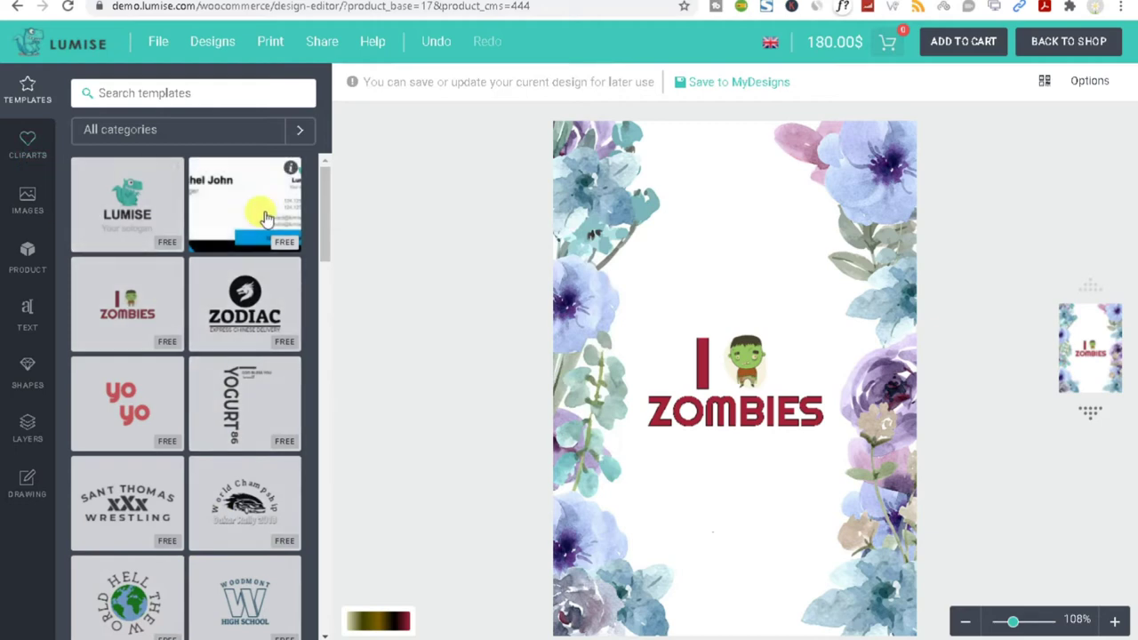
{"action": "left_click_drag", "start_coordinate": [329, 211], "coordinate": [311, 610]}
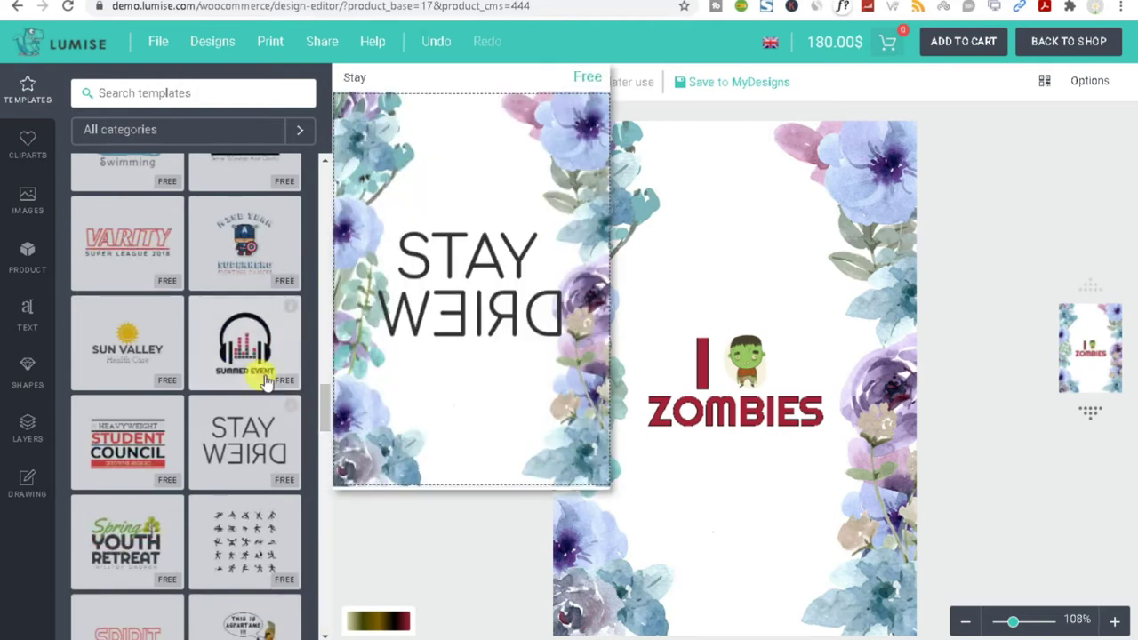
{"action": "left_click", "coordinate": [719, 403]}
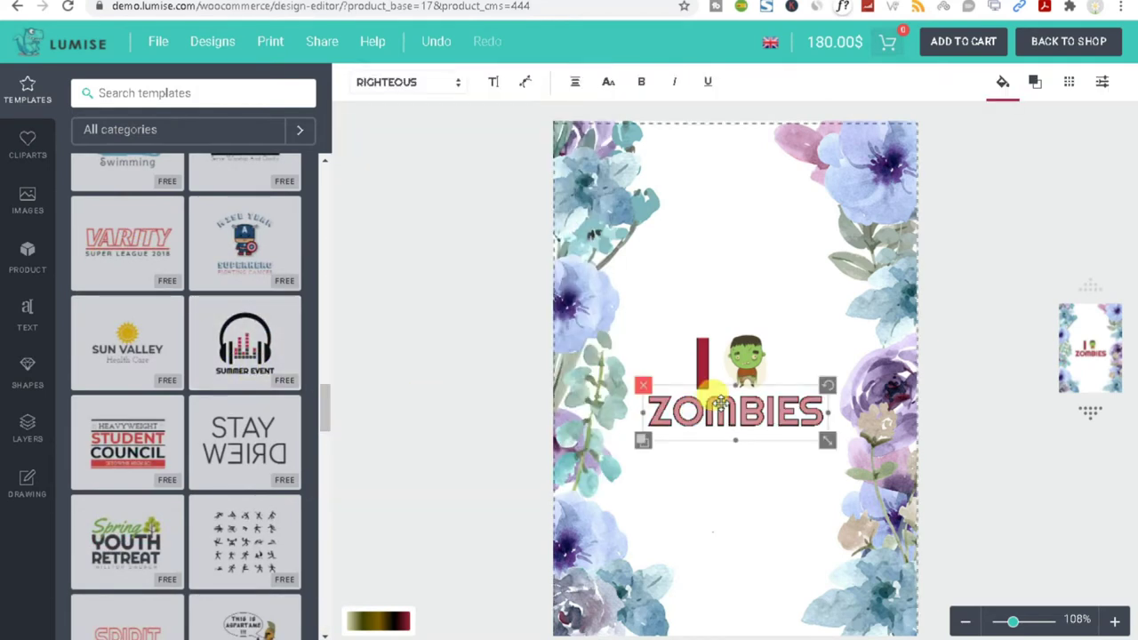
{"action": "key", "text": "Delete"}
{"action": "left_click", "coordinate": [745, 360]}
{"action": "key", "text": "Delete"}
{"action": "left_click", "coordinate": [700, 369]}
{"action": "key", "text": "Delete"}
- Apply the Summer Event headphones template to the card and look through more of the available templates
{"action": "left_click", "coordinate": [243, 357]}
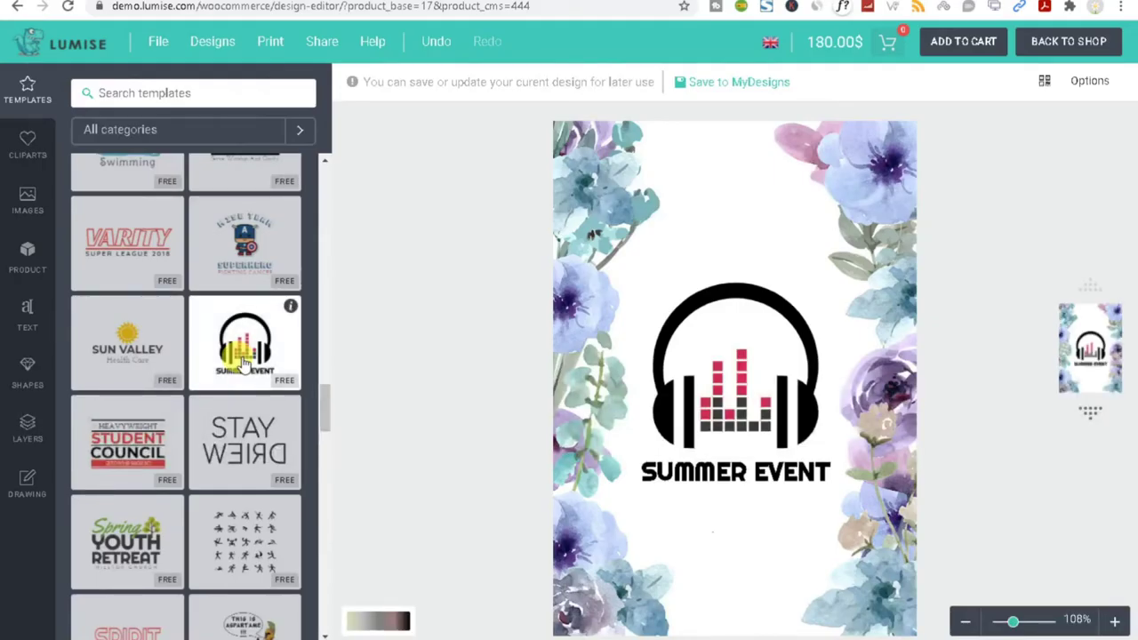
{"action": "left_click_drag", "start_coordinate": [326, 411], "coordinate": [320, 620]}
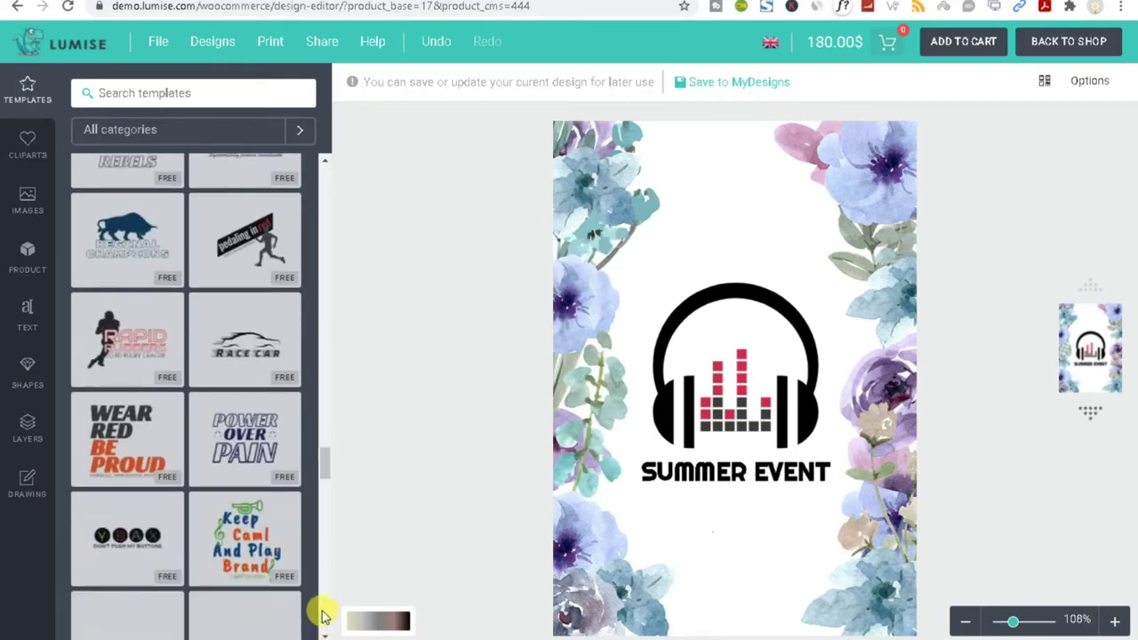
{"action": "left_click_drag", "start_coordinate": [324, 467], "coordinate": [317, 625]}
{"action": "scroll", "coordinate": [251, 425], "scroll_direction": "down", "scroll_amount": 3}
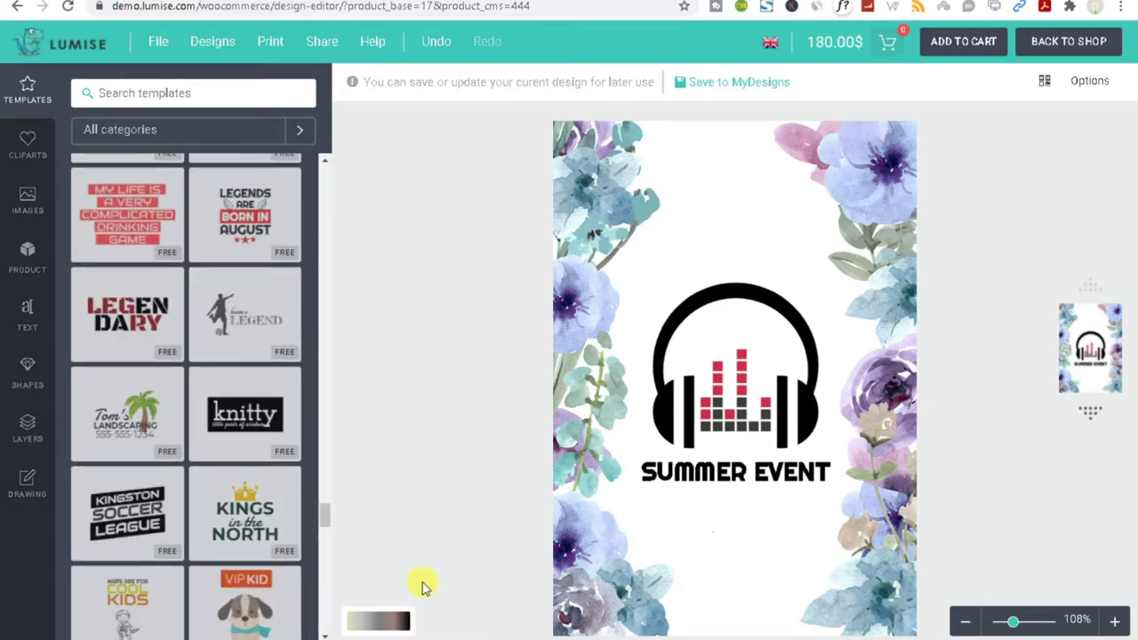
{"action": "left_click_drag", "start_coordinate": [324, 516], "coordinate": [322, 625]}
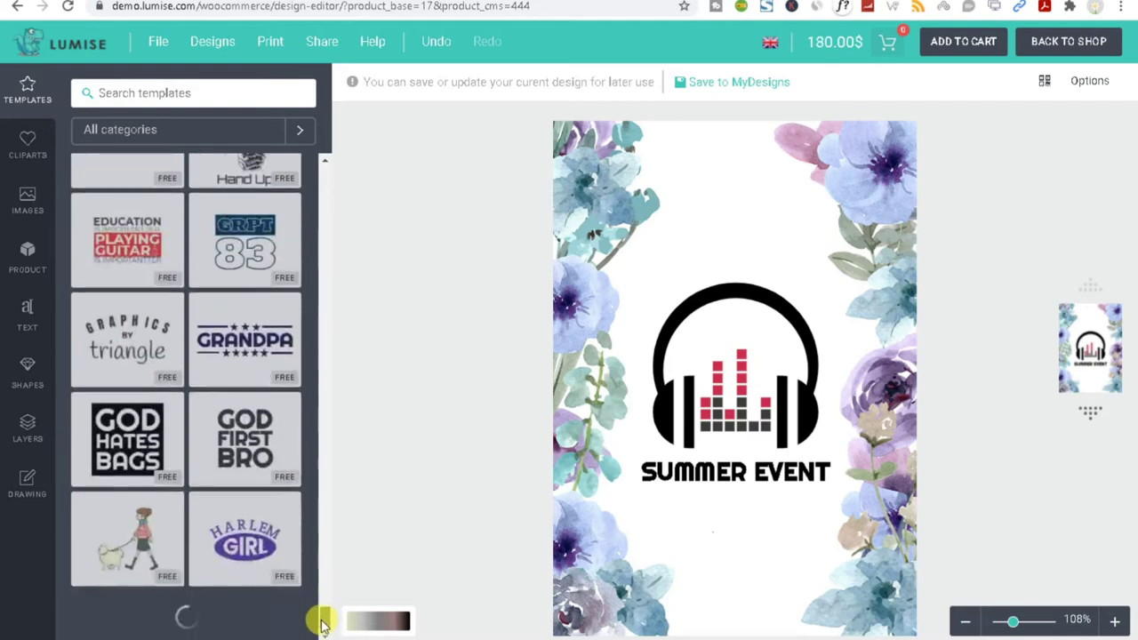
{"action": "scroll", "coordinate": [322, 627], "scroll_direction": "down", "scroll_amount": 1}
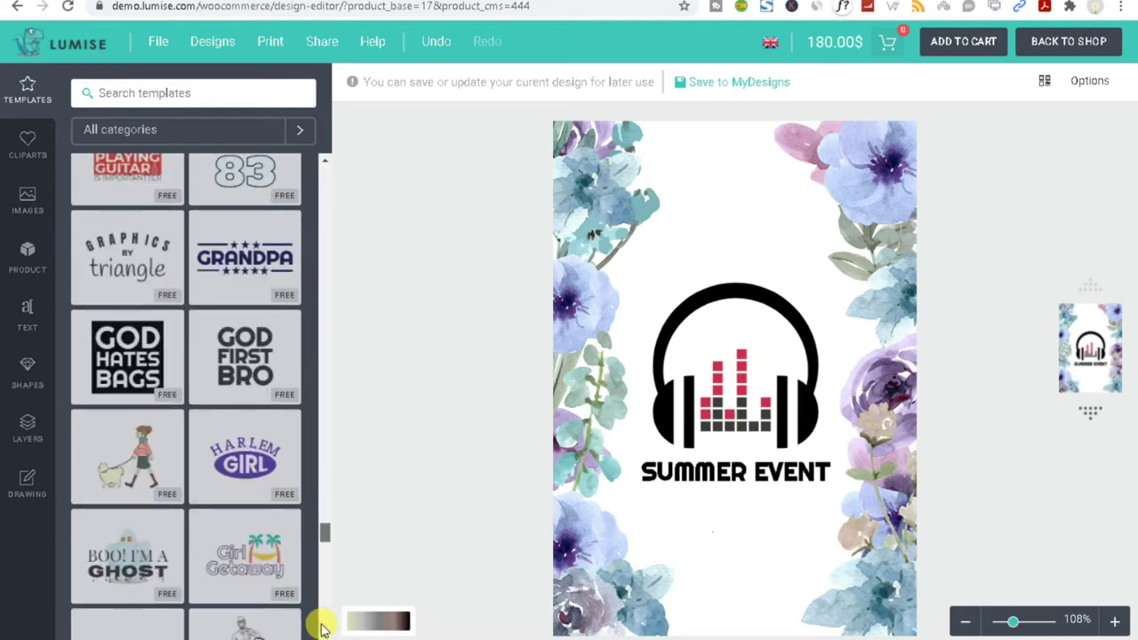
- Try the outlined flatfish clipart on the card, and delete it together with the headphones graphic
{"action": "left_click", "coordinate": [27, 144]}
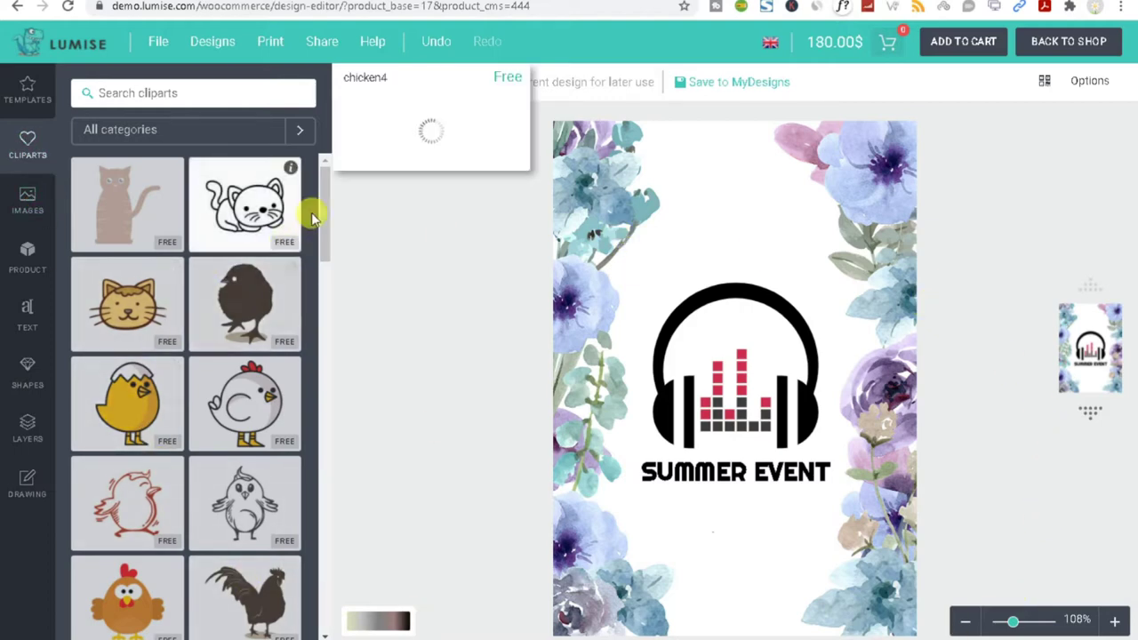
{"action": "left_click_drag", "start_coordinate": [323, 234], "coordinate": [308, 357]}
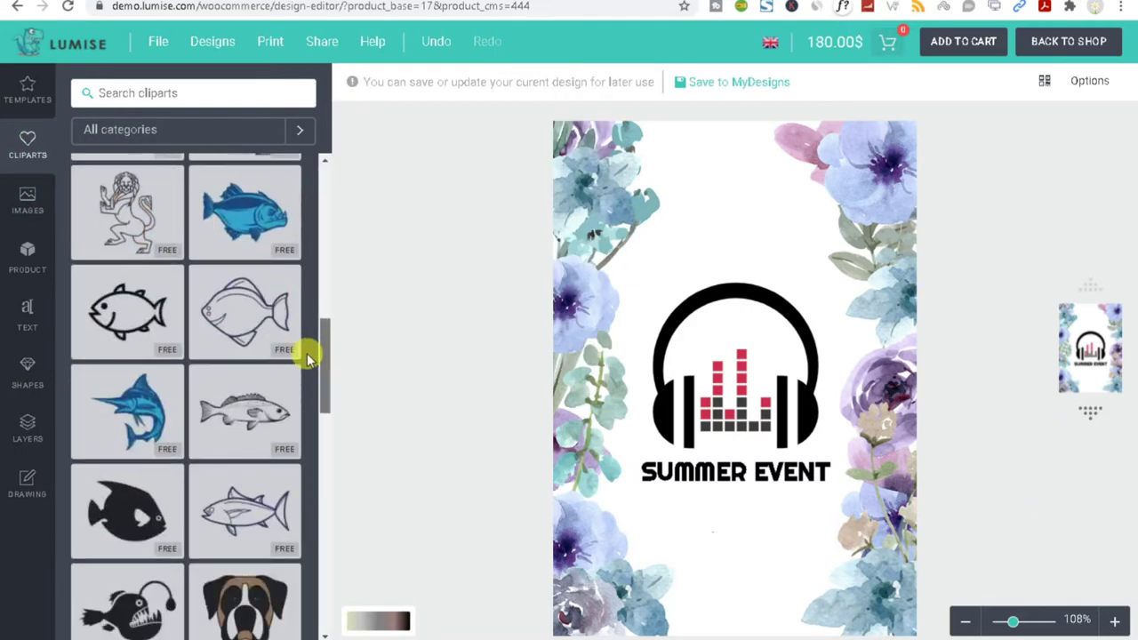
{"action": "left_click", "coordinate": [248, 315]}
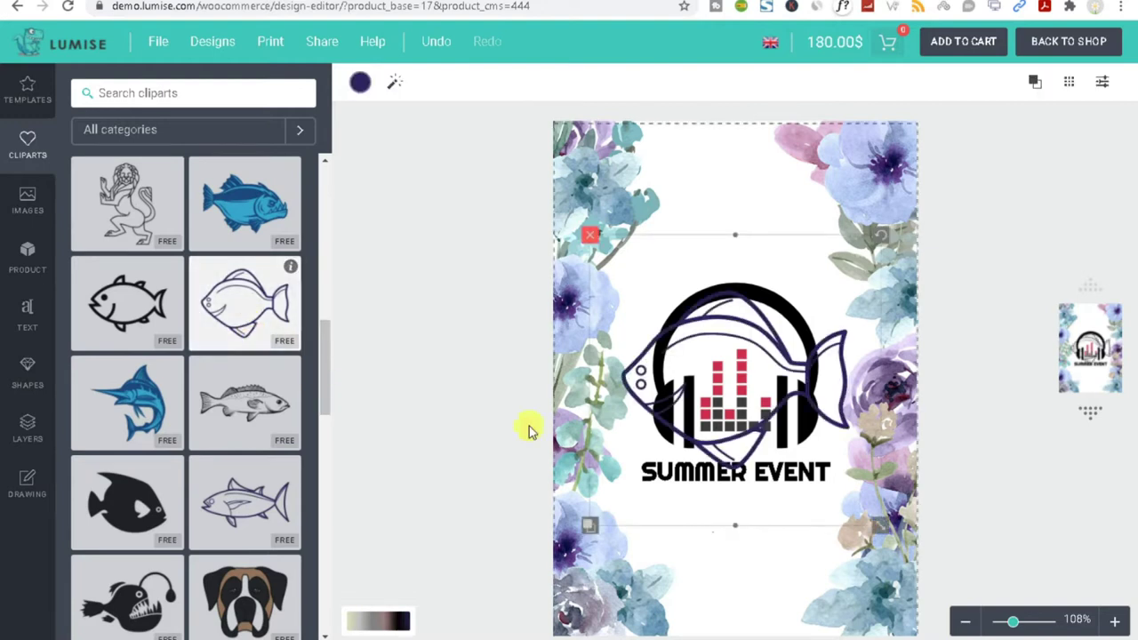
{"action": "key", "text": "Delete"}
{"action": "left_click", "coordinate": [717, 445]}
{"action": "key", "text": "Delete"}
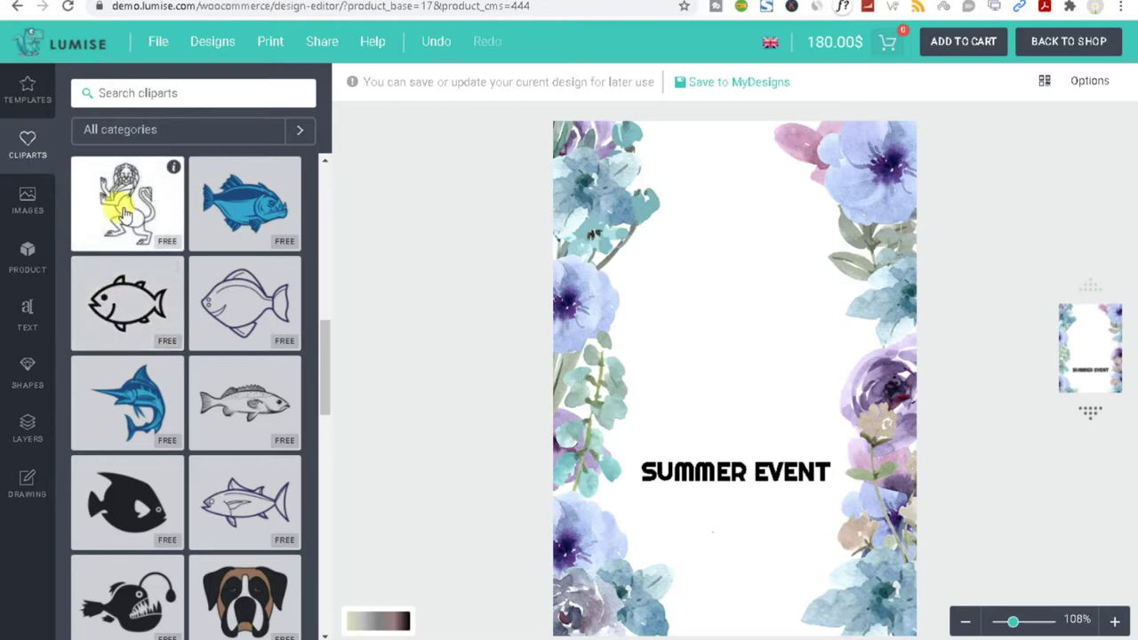
- Try the standing lion clipart on the card, and delete it together with the SUMMER EVENT text
{"action": "left_click", "coordinate": [128, 238]}
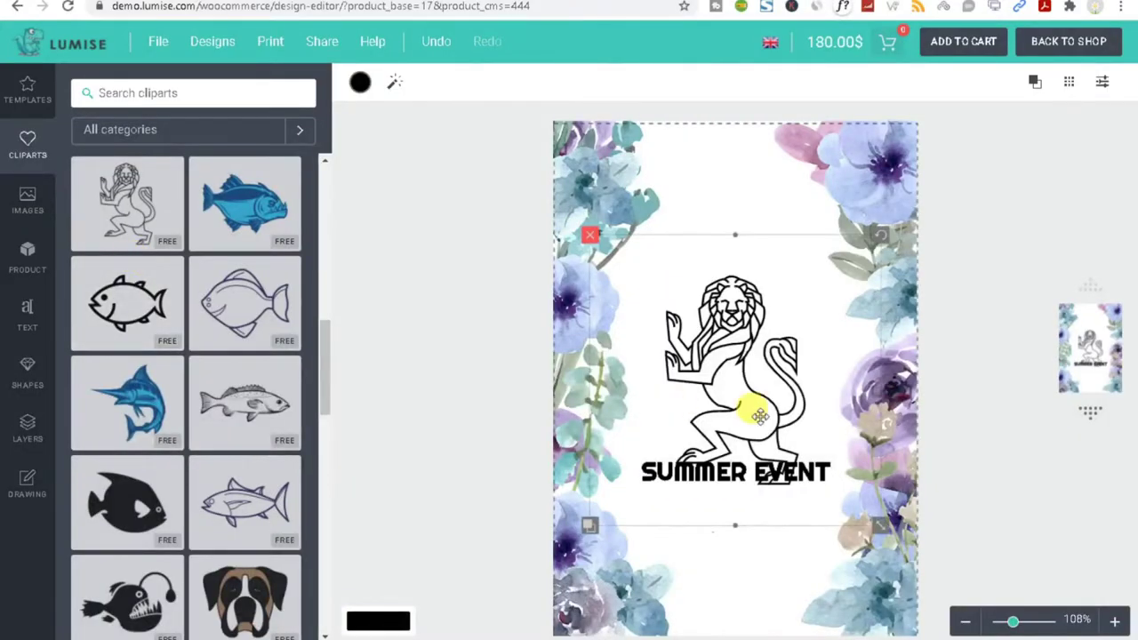
{"action": "key", "text": "Delete"}
{"action": "left_click", "coordinate": [737, 466]}
{"action": "key", "text": "Delete"}
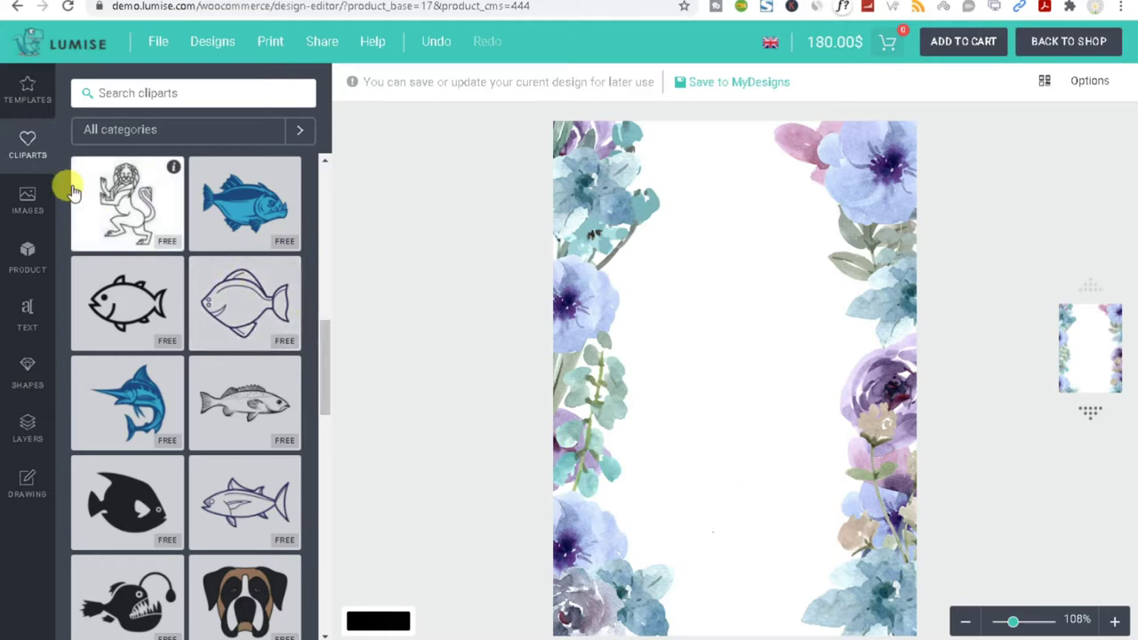
- Review more cliparts, the library, upload and social image sources including Instagram, and the greeting card's product options
{"action": "left_click_drag", "start_coordinate": [325, 349], "coordinate": [327, 612]}
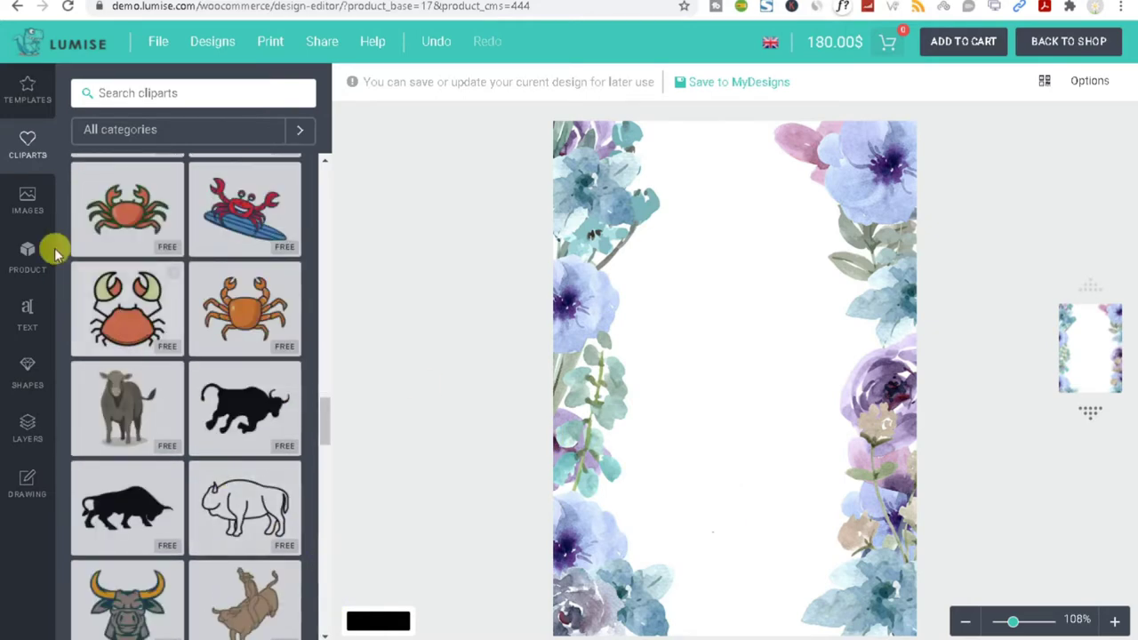
{"action": "left_click", "coordinate": [32, 201]}
{"action": "left_click", "coordinate": [299, 307]}
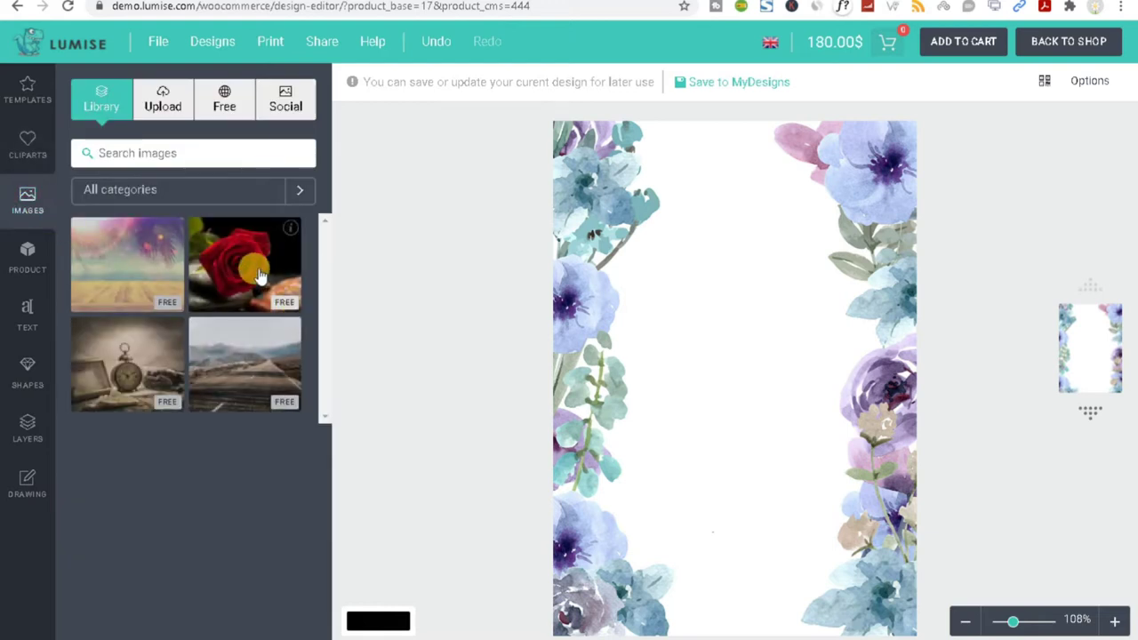
{"action": "left_click", "coordinate": [153, 105]}
{"action": "left_click", "coordinate": [244, 106]}
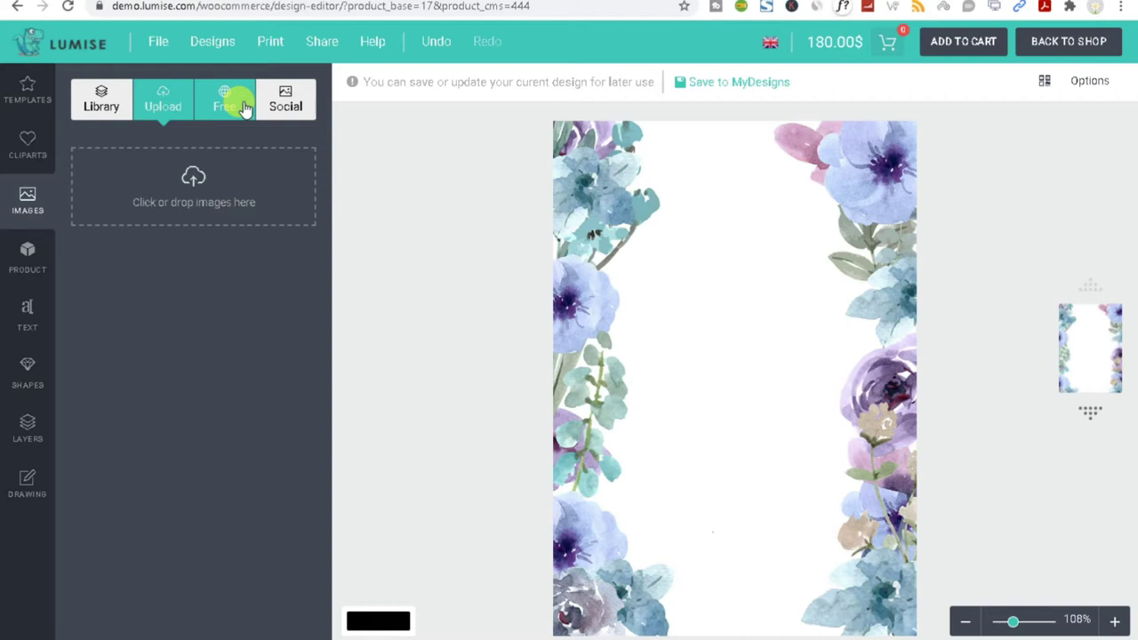
{"action": "left_click", "coordinate": [290, 107]}
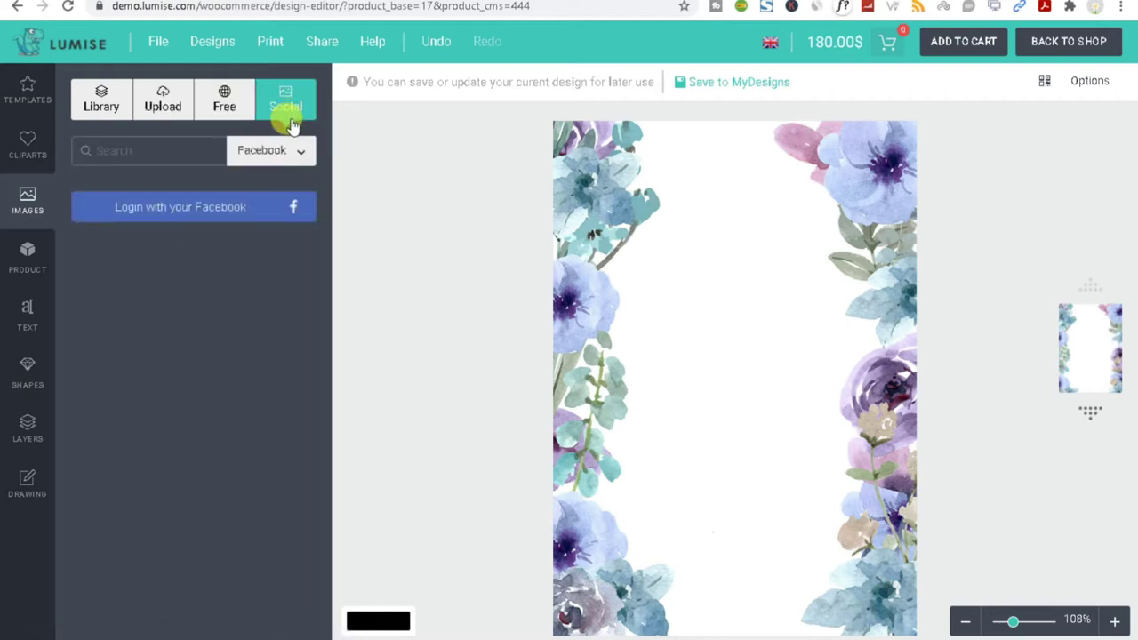
{"action": "left_click", "coordinate": [281, 151]}
{"action": "left_click", "coordinate": [236, 210]}
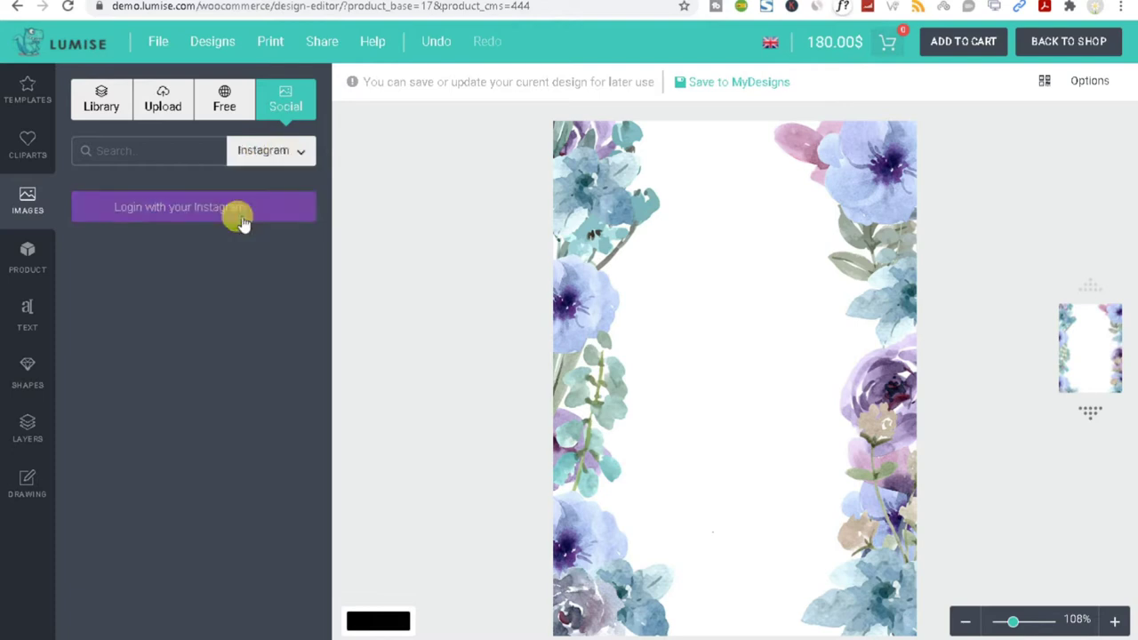
{"action": "left_click", "coordinate": [105, 105]}
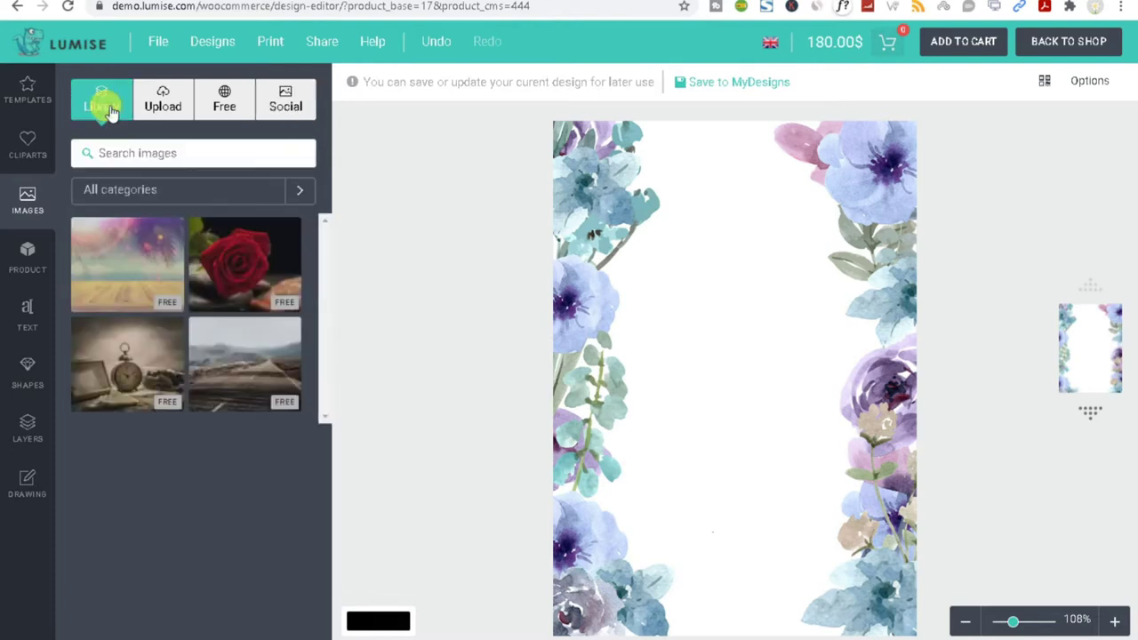
{"action": "left_click", "coordinate": [16, 265]}
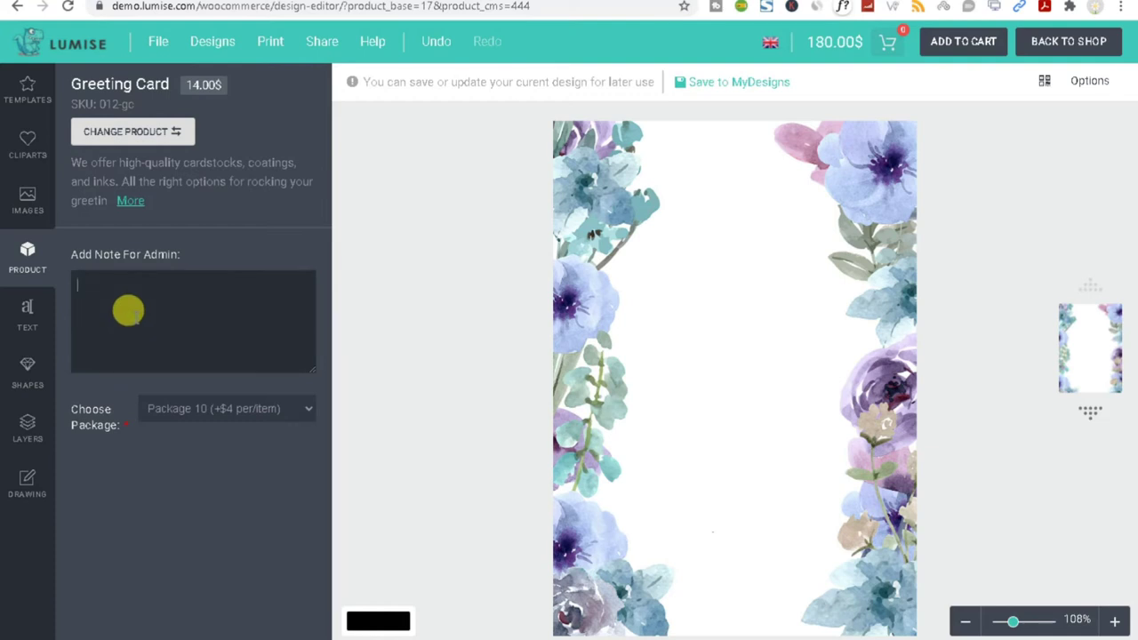
- Add a Bungee Shade text to the middle of the card and set its font size to 32px
{"action": "left_click", "coordinate": [27, 316]}
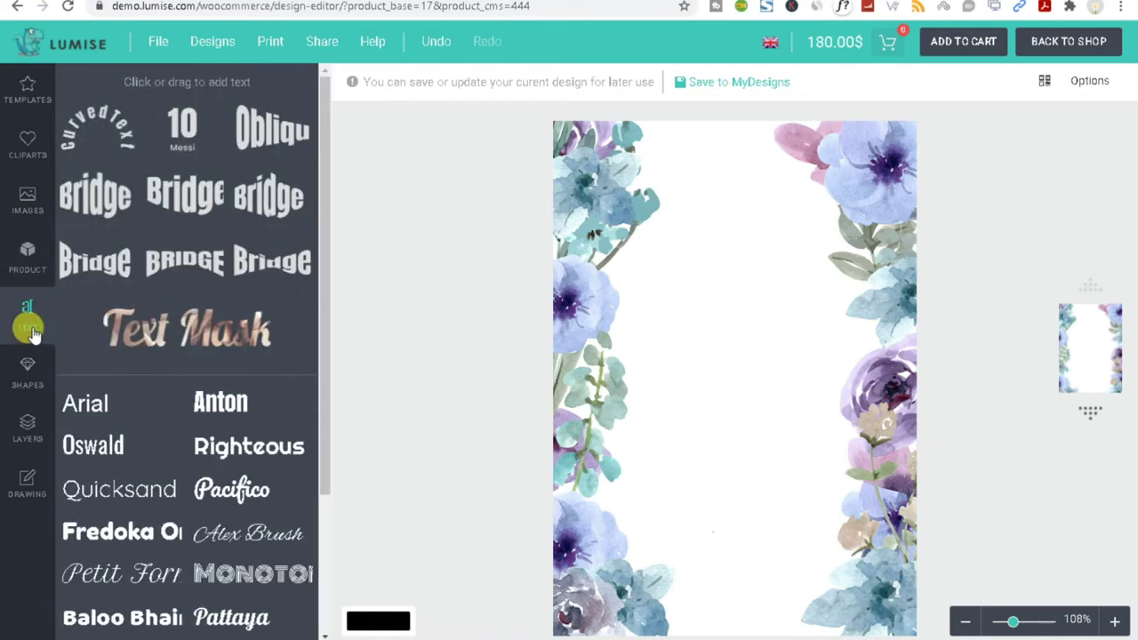
{"action": "left_click_drag", "start_coordinate": [327, 282], "coordinate": [326, 489]}
{"action": "left_click_drag", "start_coordinate": [325, 534], "coordinate": [317, 498]}
{"action": "left_click", "coordinate": [159, 507]}
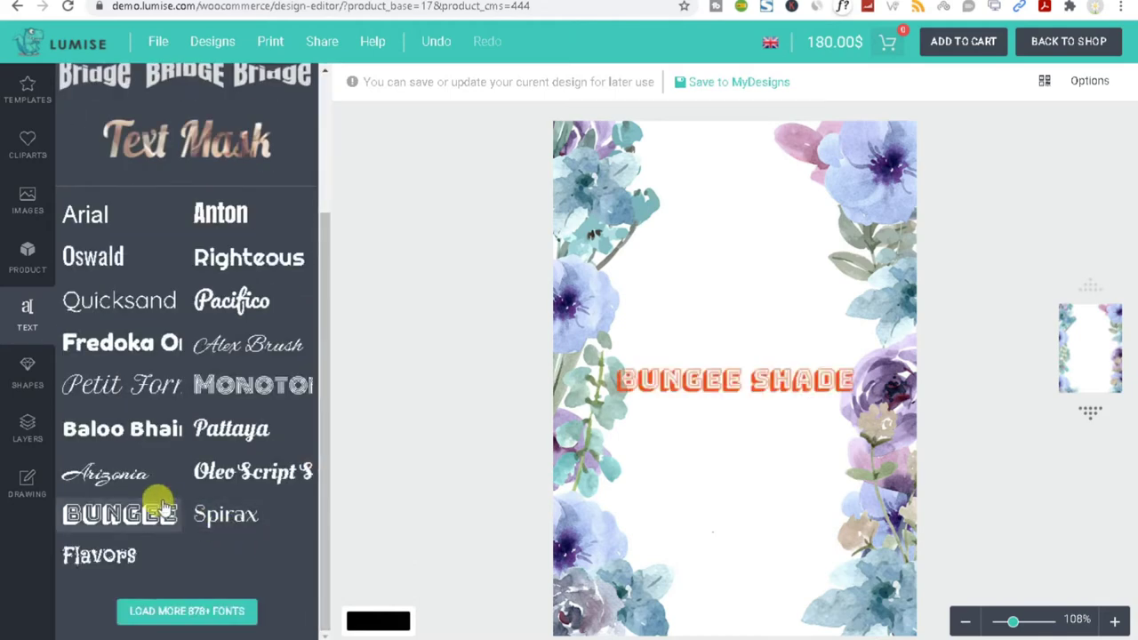
{"action": "left_click_drag", "start_coordinate": [398, 227], "coordinate": [370, 253]}
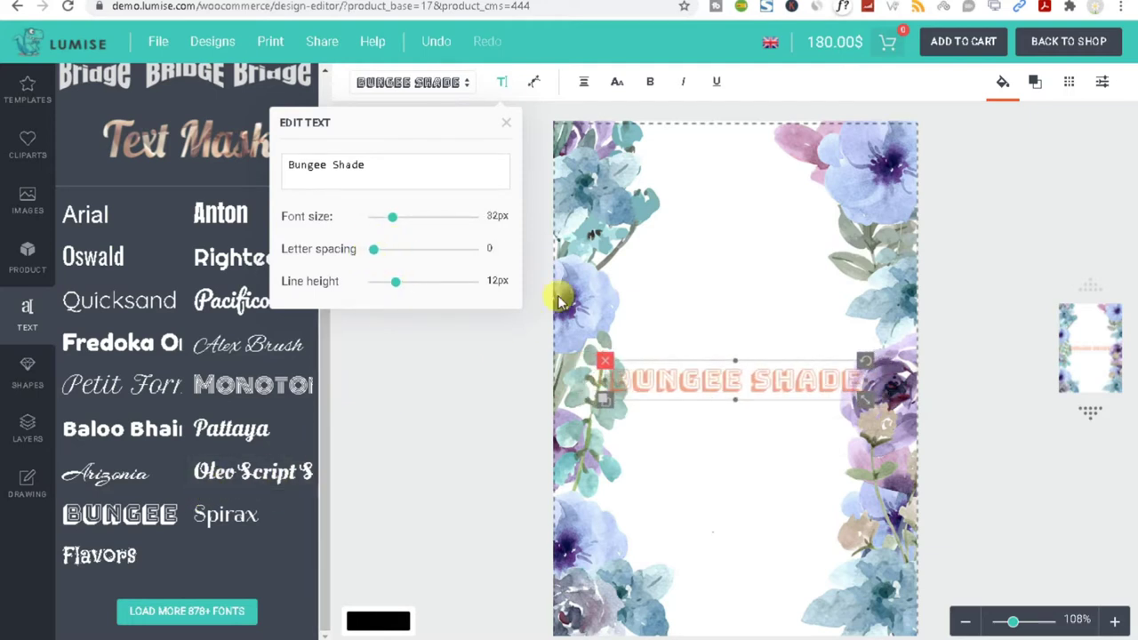
{"action": "left_click", "coordinate": [507, 122]}
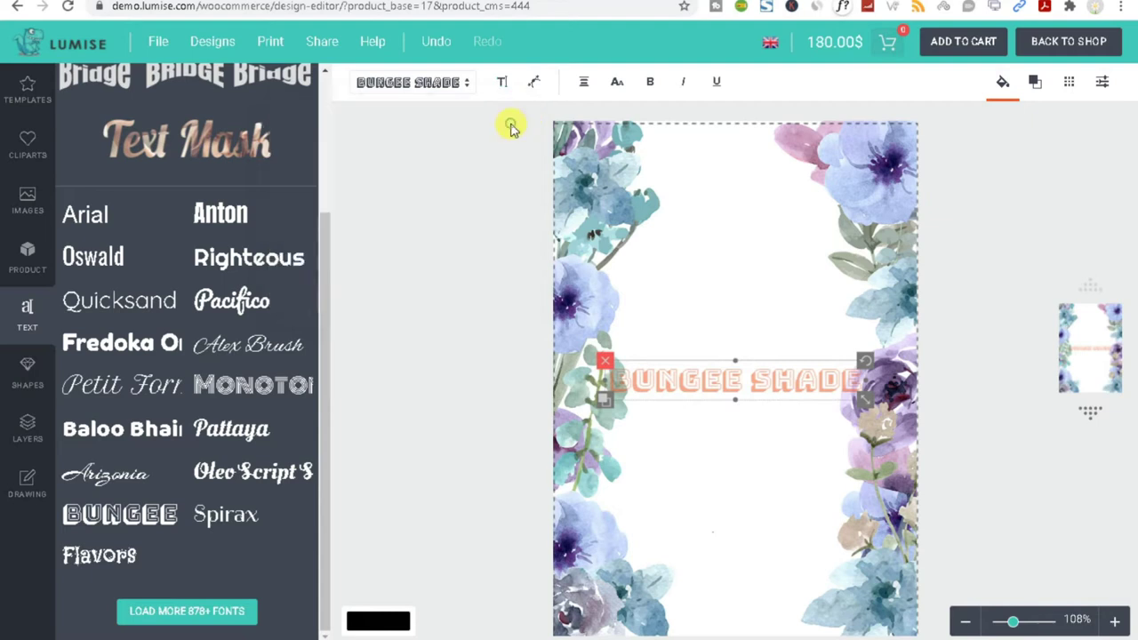
- Add a Monoton text to the card and place it above the Bungee Shade text
{"action": "left_click", "coordinate": [206, 384]}
{"action": "left_click_drag", "start_coordinate": [718, 389], "coordinate": [718, 297]}
{"action": "left_click", "coordinate": [726, 354]}
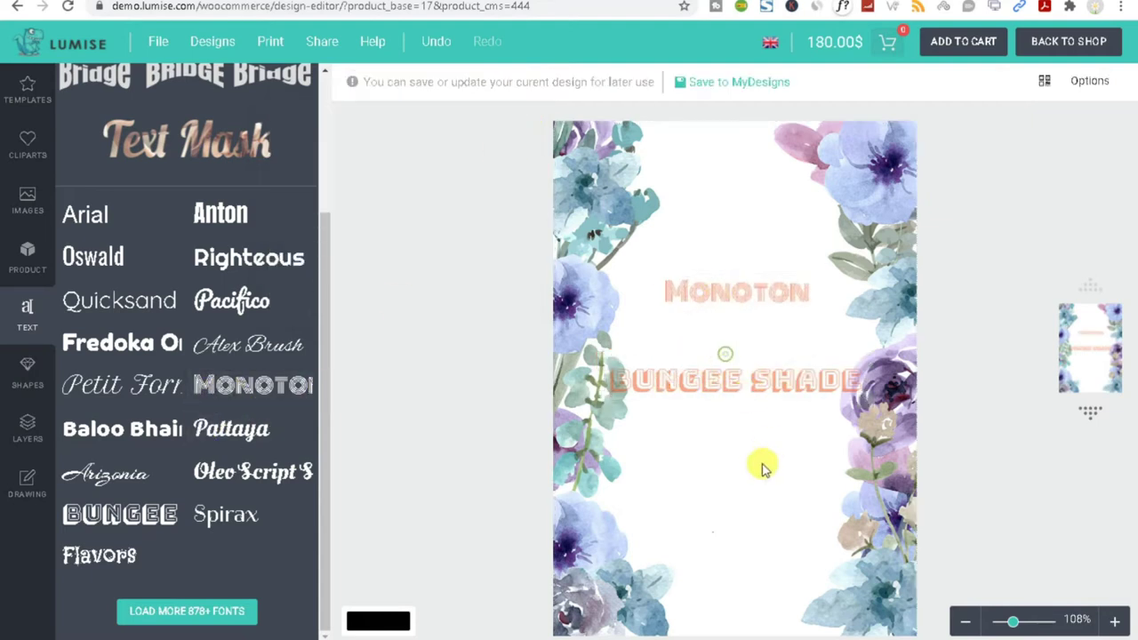
- Add a solid black ten-sided shape, enlarge it and place it below the Bungee Shade text
{"action": "left_click", "coordinate": [716, 316]}
{"action": "left_click", "coordinate": [738, 463]}
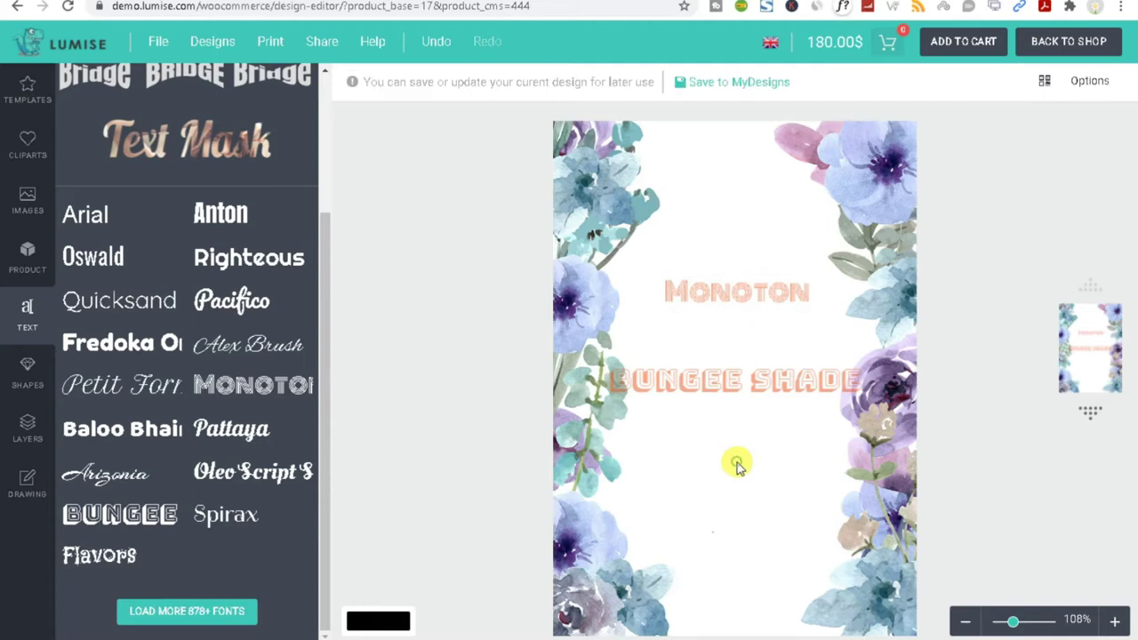
{"action": "left_click", "coordinate": [25, 388]}
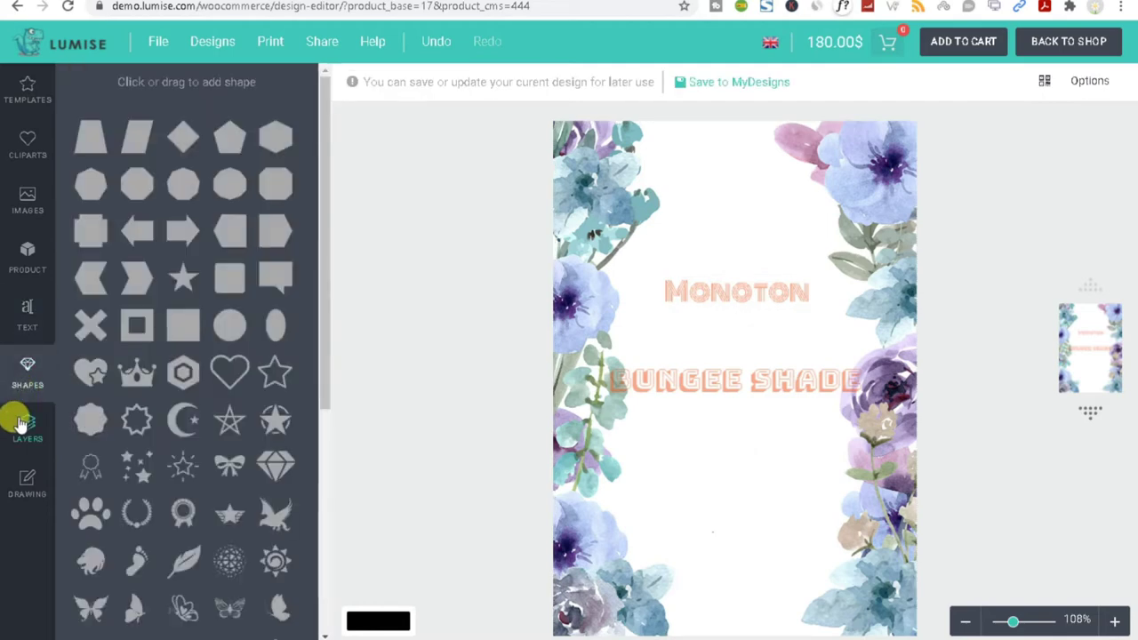
{"action": "left_click", "coordinate": [230, 198]}
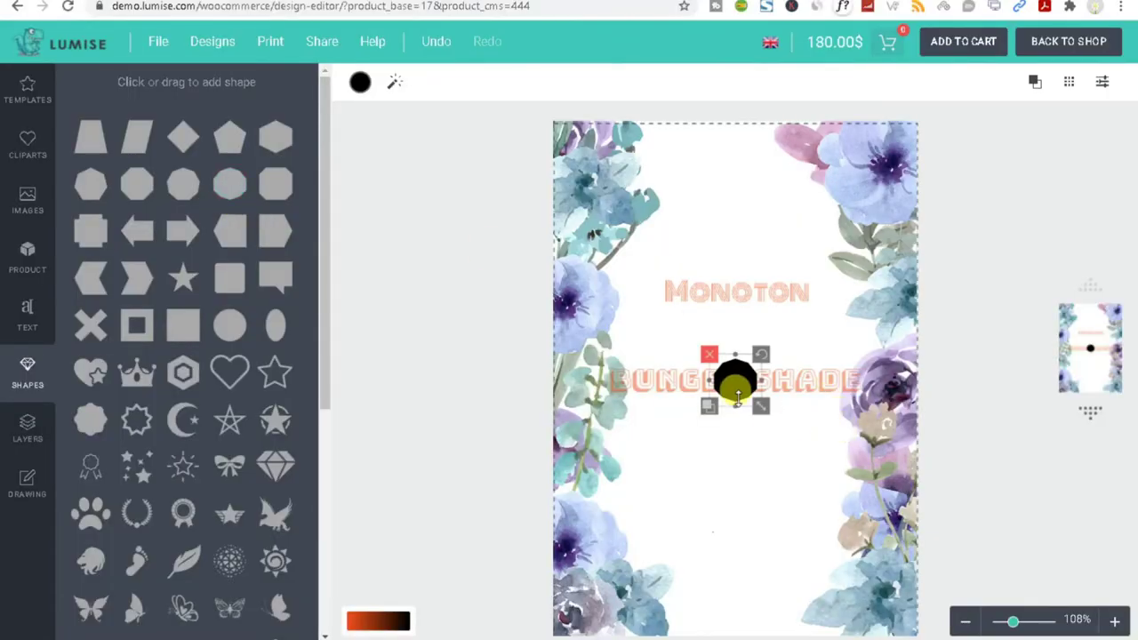
{"action": "left_click_drag", "start_coordinate": [771, 416], "coordinate": [748, 534]}
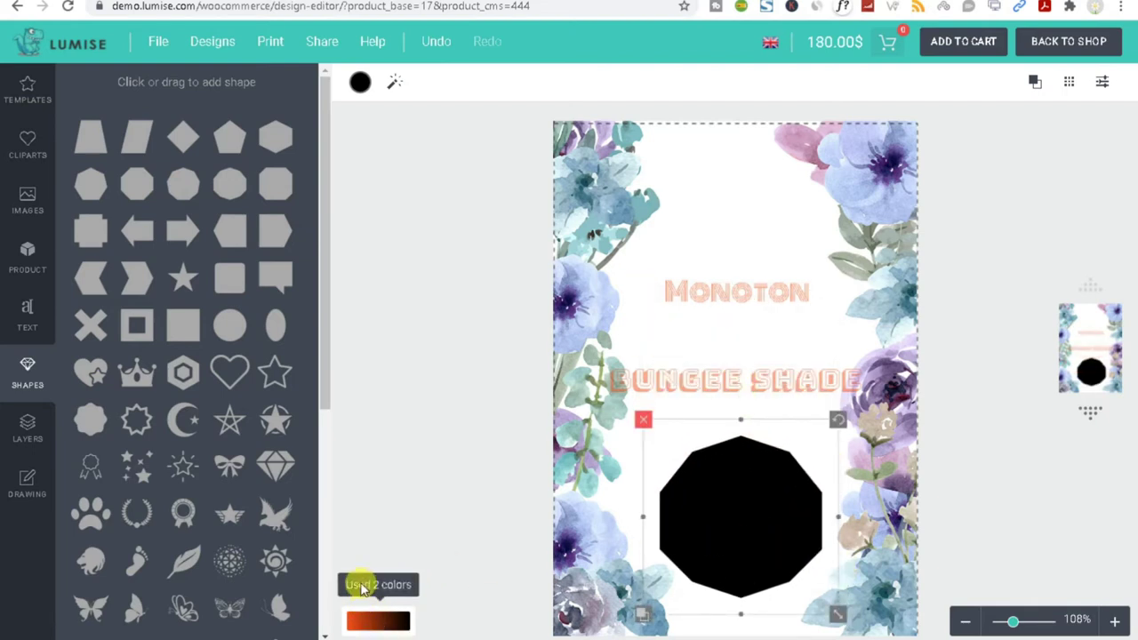
{"action": "mouse_move", "coordinate": [1005, 620]}
{"action": "left_mouse_down"}
{"action": "mouse_move", "coordinate": [976, 626]}
{"action": "mouse_move", "coordinate": [1015, 627]}
{"action": "left_mouse_up"}
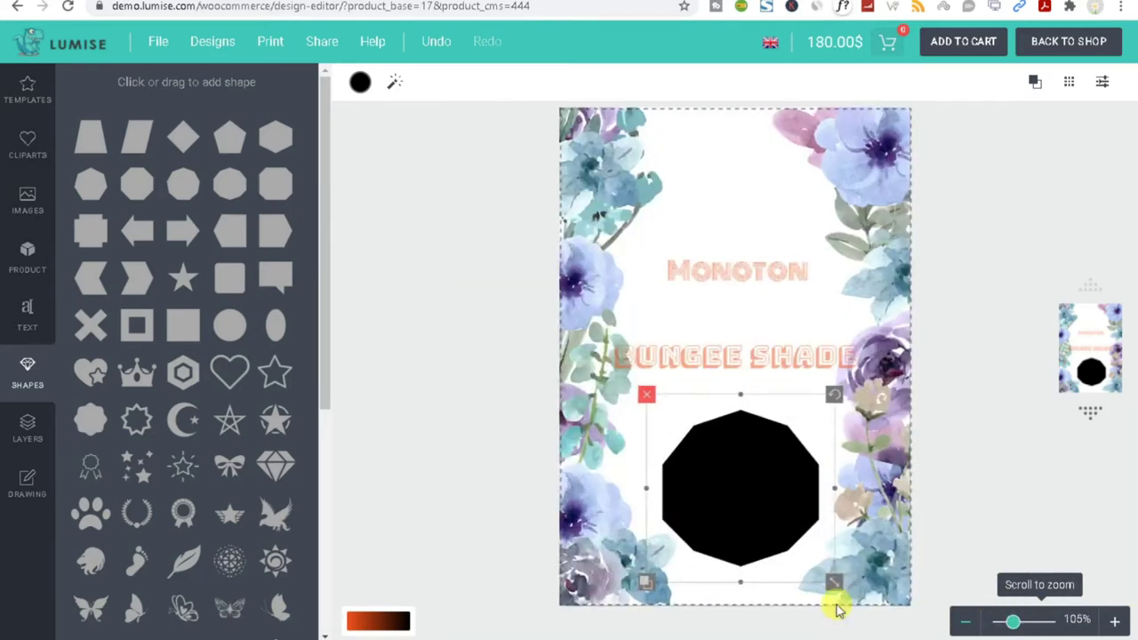
- Try a green fill and stroke on the ten-sided shape in the colour editor, and remove the stroke
{"action": "left_click", "coordinate": [397, 85]}
{"action": "left_click", "coordinate": [466, 376]}
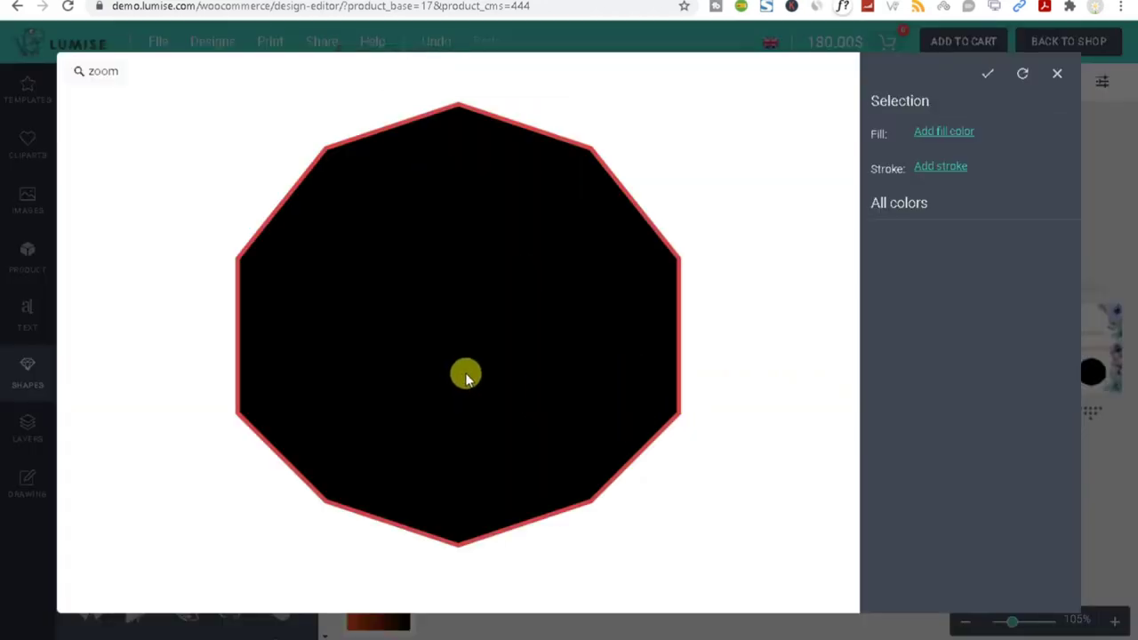
{"action": "left_click", "coordinate": [936, 133]}
{"action": "left_click", "coordinate": [937, 171]}
{"action": "left_click_drag", "start_coordinate": [955, 175], "coordinate": [984, 178]}
{"action": "mouse_move", "coordinate": [1030, 180]}
{"action": "left_mouse_down"}
{"action": "mouse_move", "coordinate": [960, 186]}
{"action": "mouse_move", "coordinate": [1083, 194]}
{"action": "mouse_move", "coordinate": [963, 190]}
{"action": "left_mouse_up"}
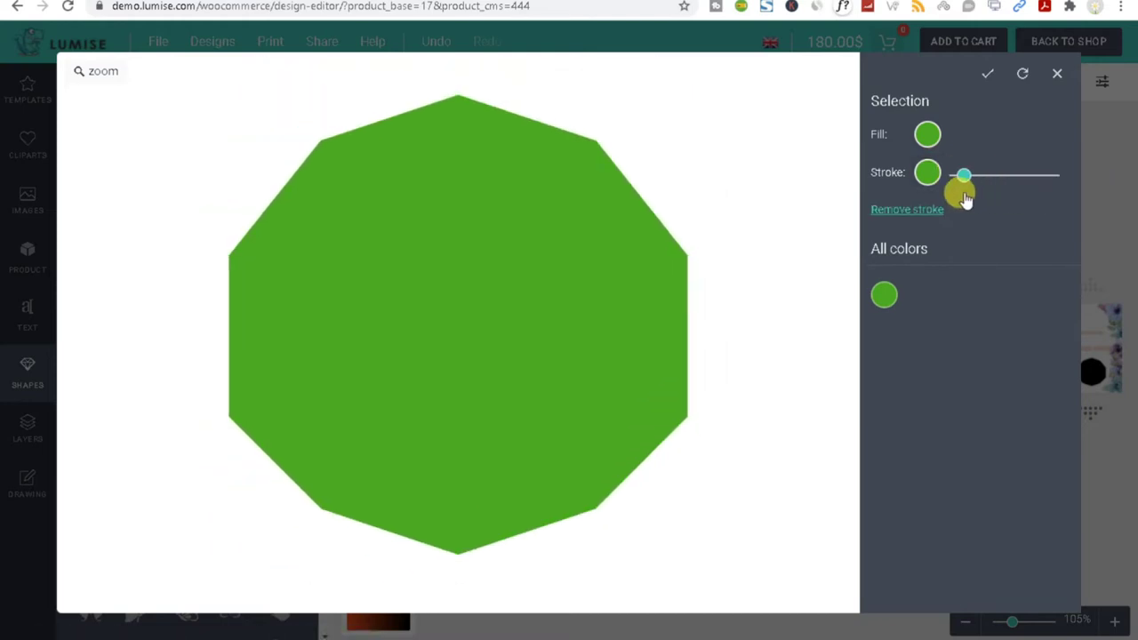
{"action": "left_click", "coordinate": [922, 211]}
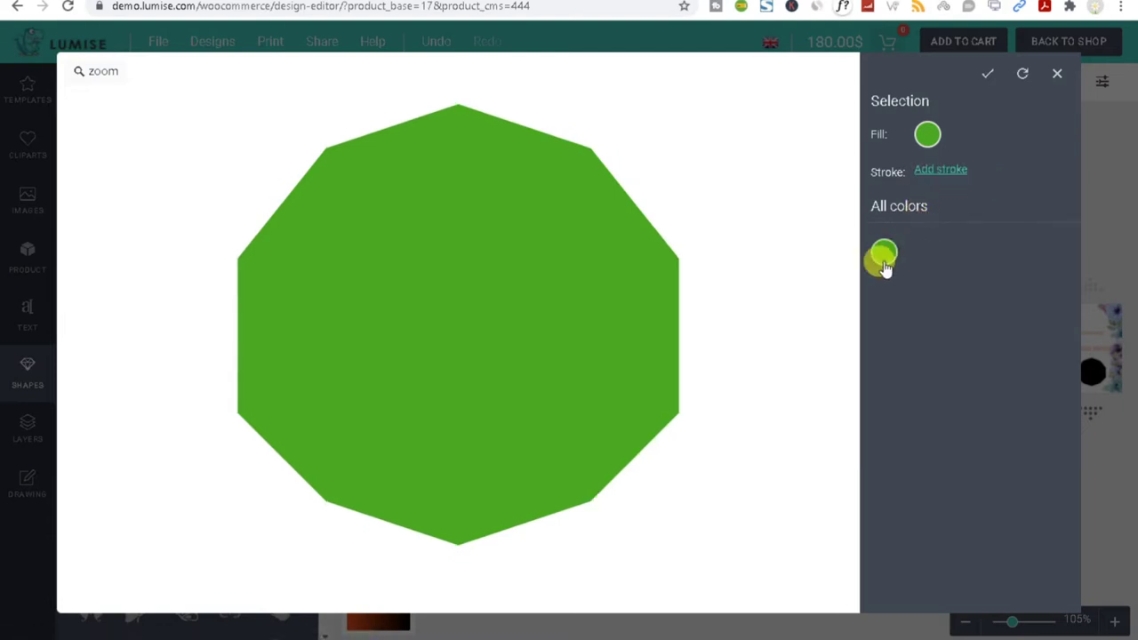
- Try pink and pale green (197, 211, 192) as the ten-sided shape's colour, and leave the colour editor without applying
{"action": "left_click", "coordinate": [941, 310]}
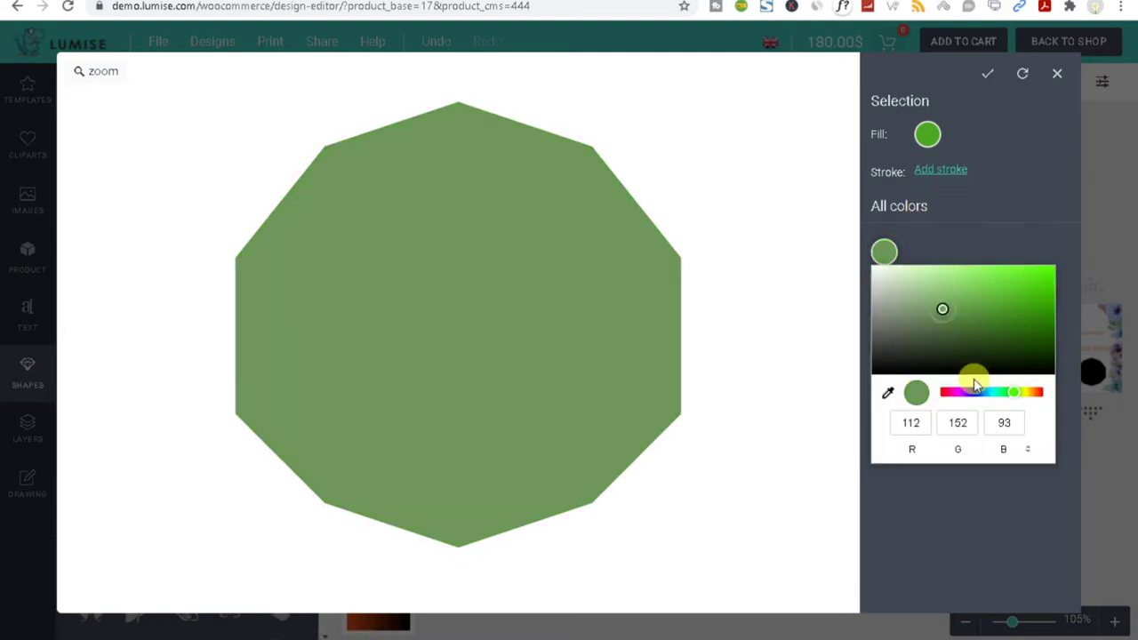
{"action": "left_click", "coordinate": [951, 393]}
{"action": "left_click", "coordinate": [1033, 276]}
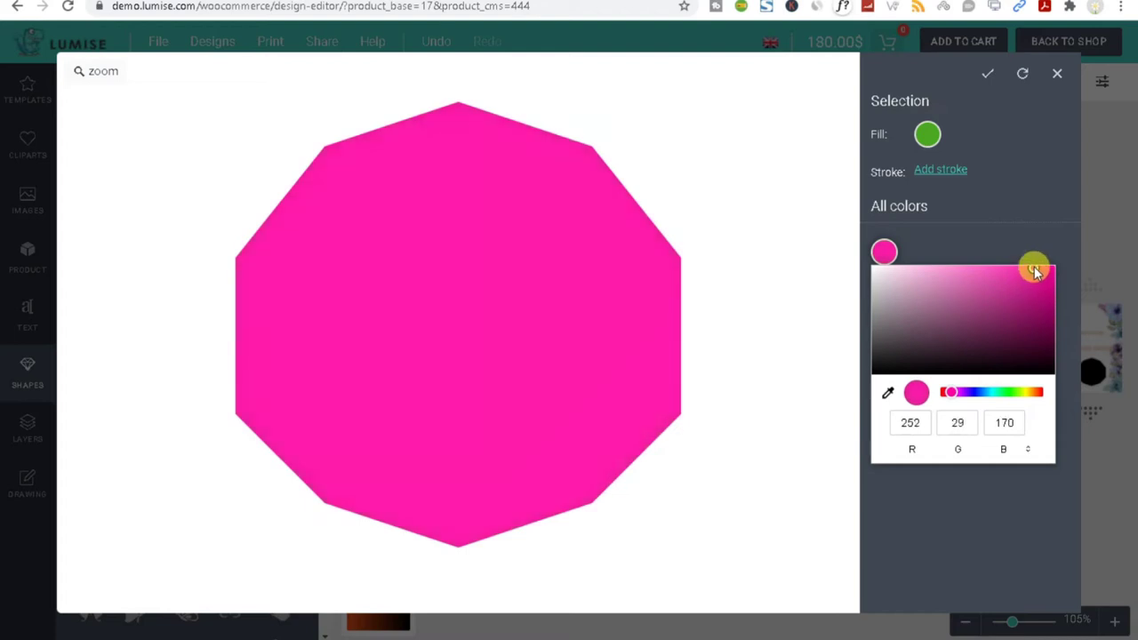
{"action": "left_click", "coordinate": [1012, 392]}
{"action": "mouse_move", "coordinate": [1013, 268]}
{"action": "left_mouse_down"}
{"action": "mouse_move", "coordinate": [930, 273]}
{"action": "mouse_move", "coordinate": [916, 322]}
{"action": "mouse_move", "coordinate": [889, 287]}
{"action": "left_mouse_up"}
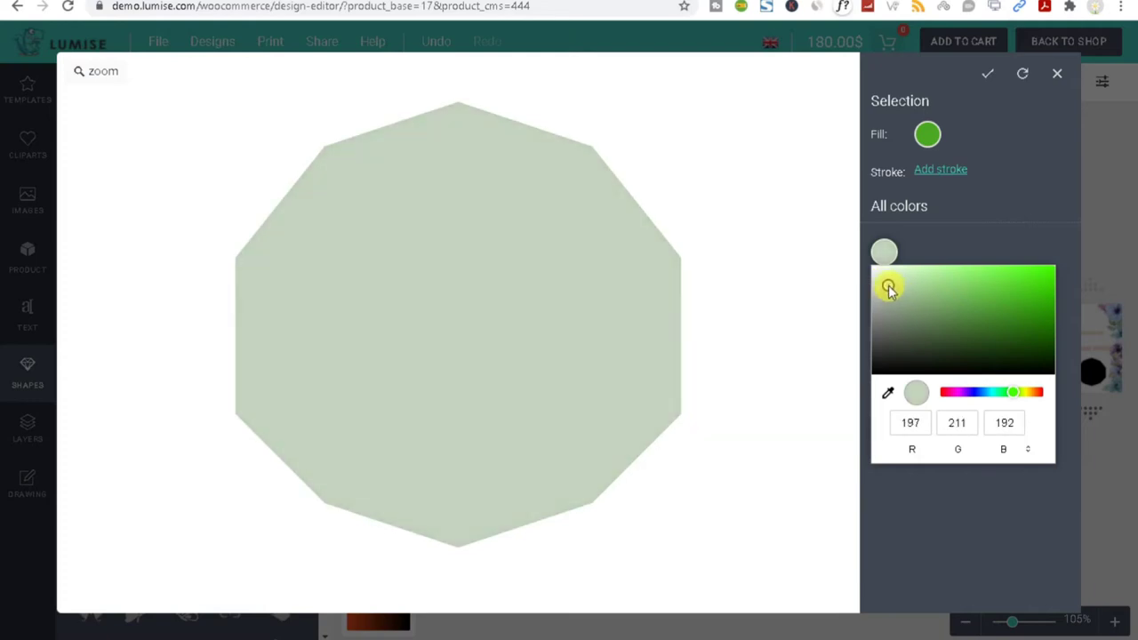
{"action": "left_click", "coordinate": [1055, 75]}
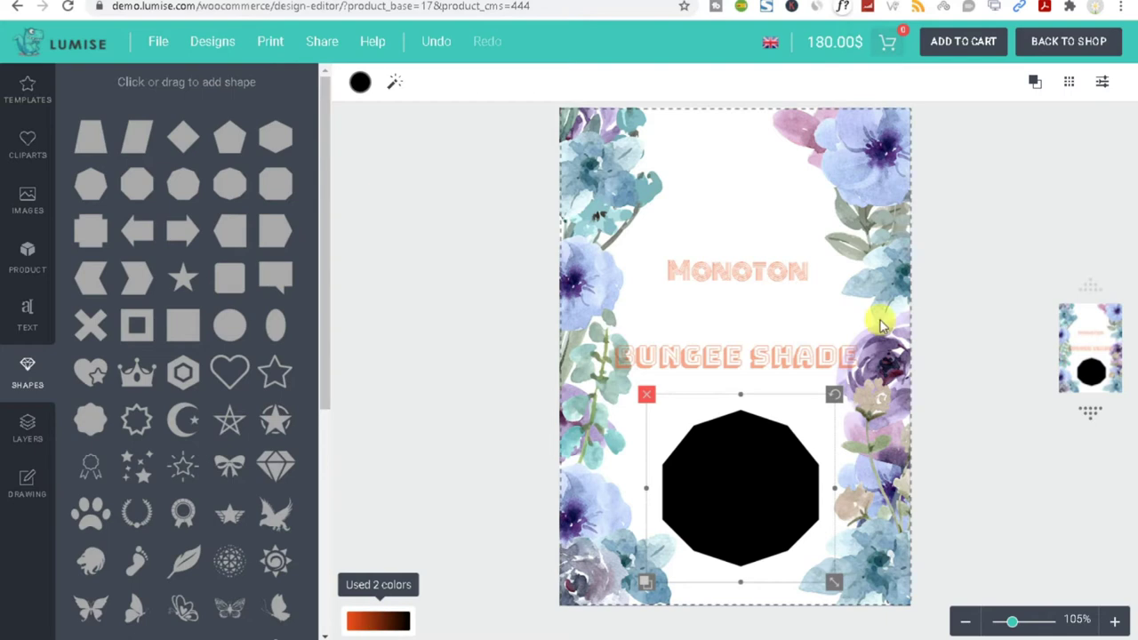
- Try the heart outline shape on the card, delete it, and look through the remaining shapes
{"action": "left_click", "coordinate": [231, 373]}
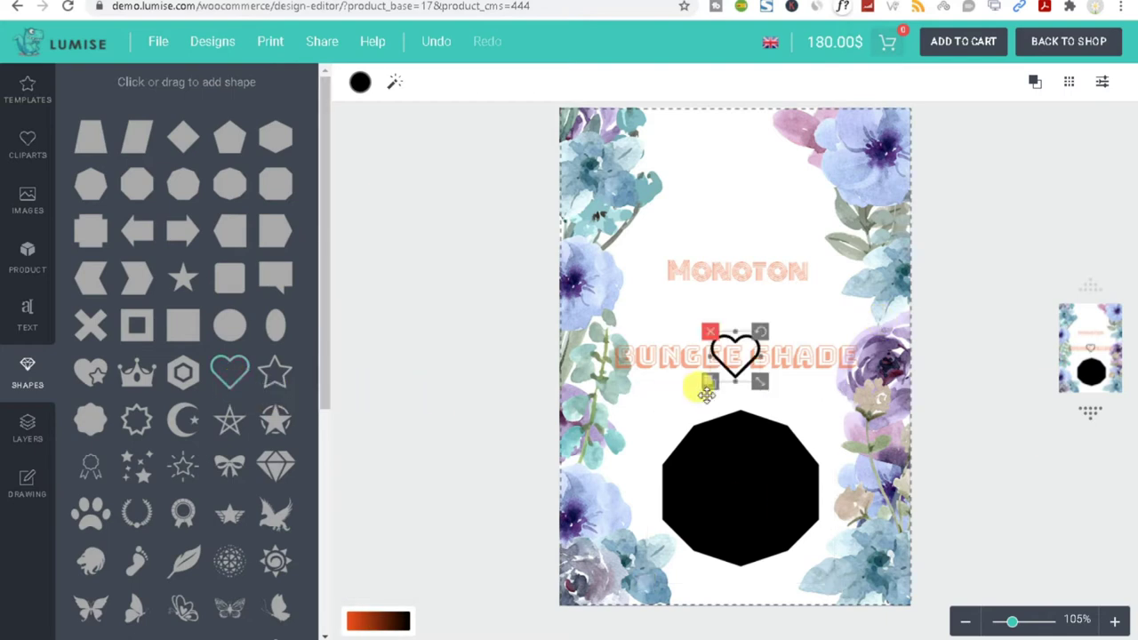
{"action": "key", "text": "Delete"}
{"action": "left_click_drag", "start_coordinate": [323, 330], "coordinate": [320, 603]}
{"action": "left_click_drag", "start_coordinate": [322, 445], "coordinate": [311, 583]}
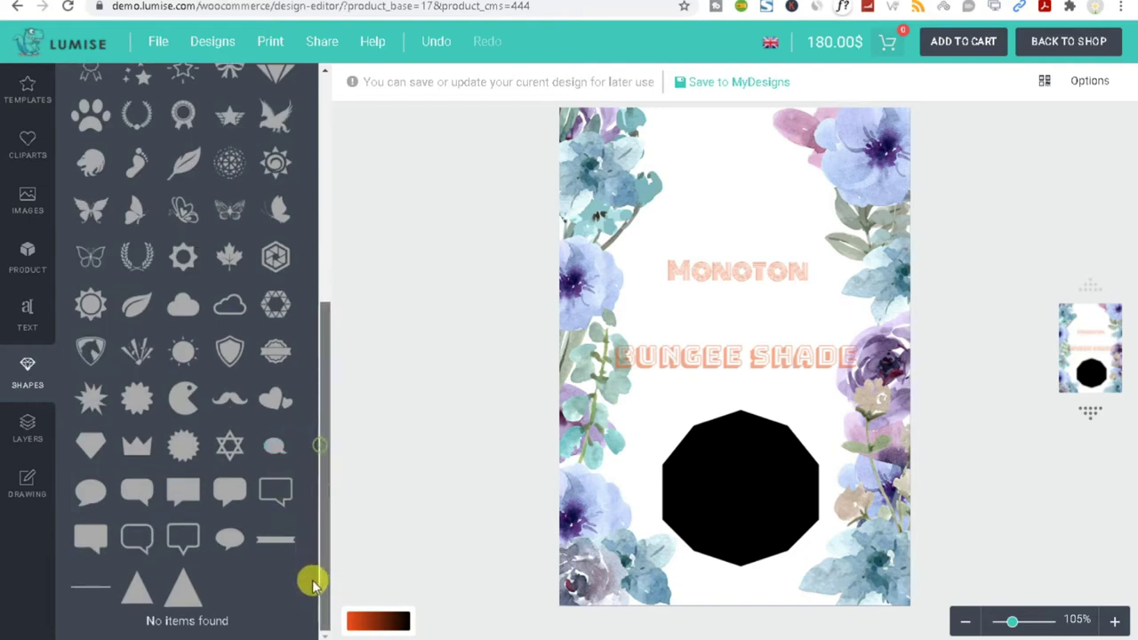
- Review the design's layers by selecting the Monoton, Bungee Shade and ten-sided shape layers in turn
{"action": "left_click", "coordinate": [27, 430]}
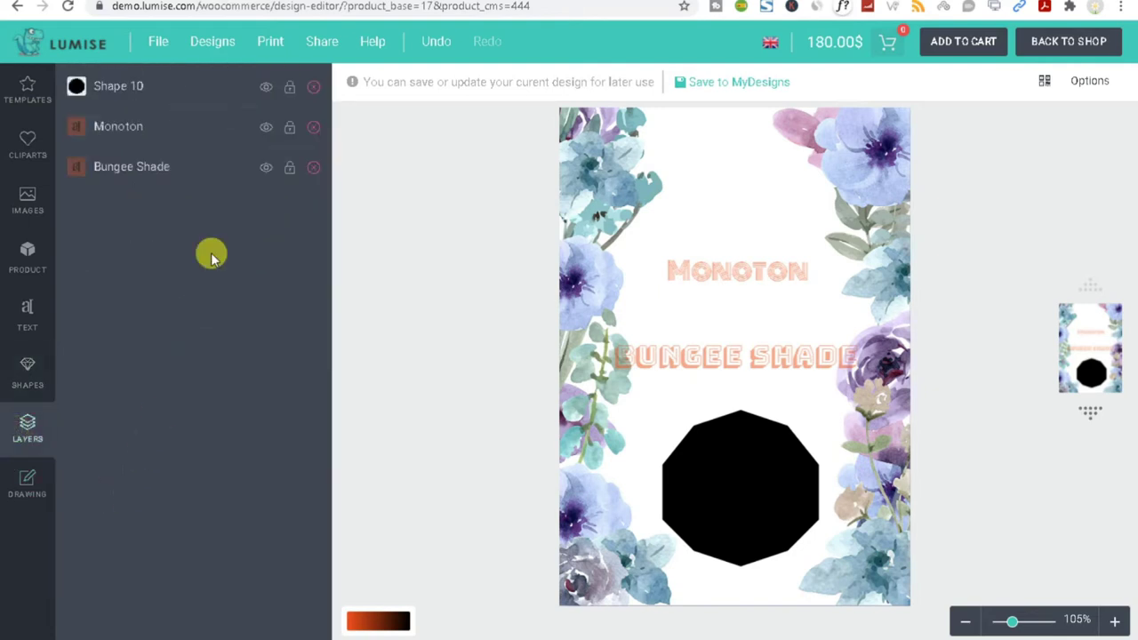
{"action": "left_click", "coordinate": [183, 133]}
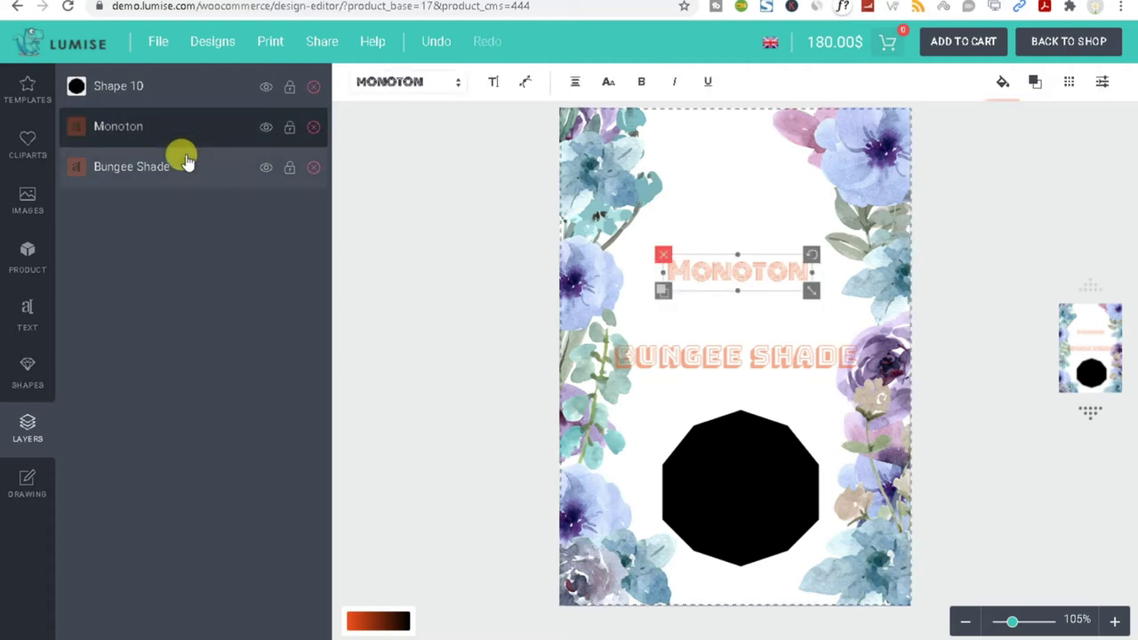
{"action": "left_click", "coordinate": [186, 162]}
{"action": "left_click", "coordinate": [171, 96]}
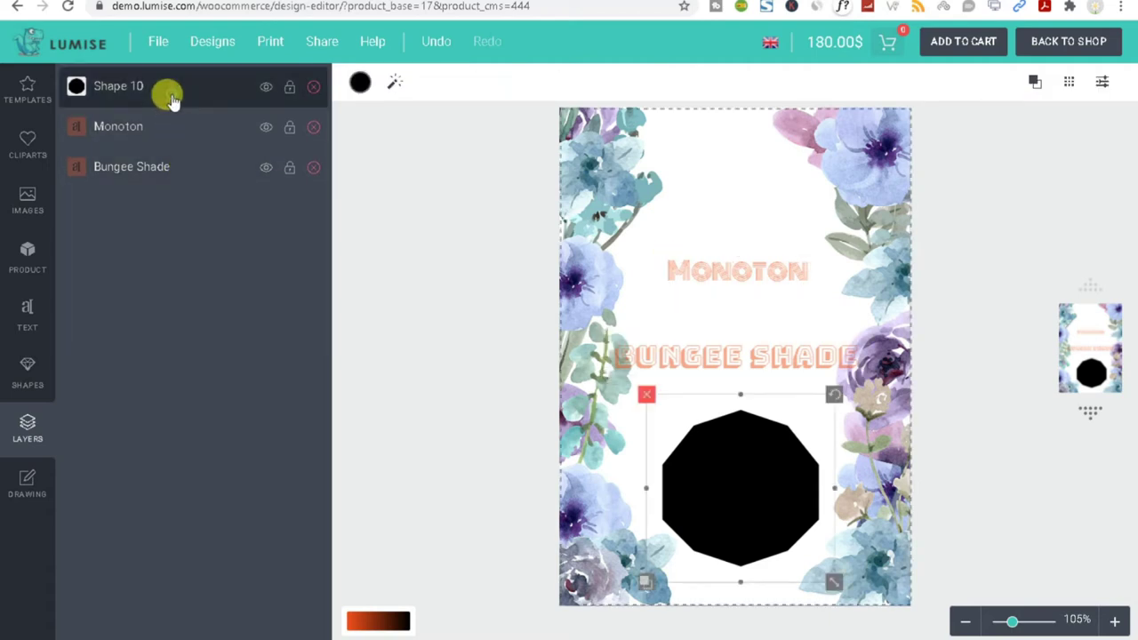
- Draw five freehand yellow (#fdd835) lines of size 1 around the Monoton text and above the Bungee Shade text
{"action": "left_click", "coordinate": [32, 503]}
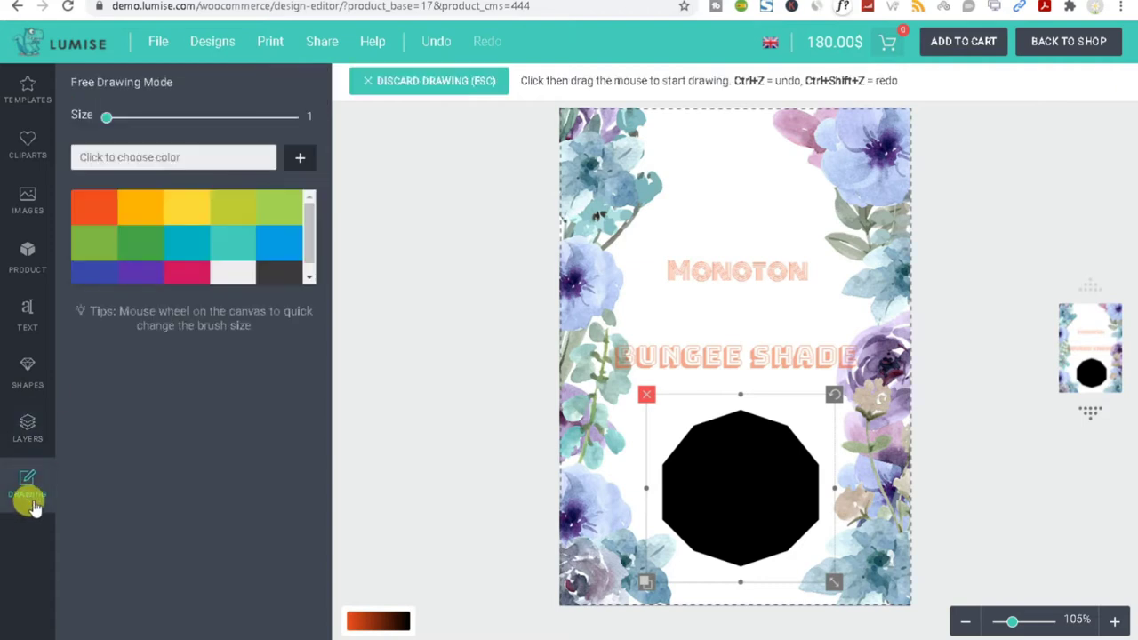
{"action": "left_click", "coordinate": [186, 204]}
{"action": "left_click", "coordinate": [736, 179]}
{"action": "left_click_drag", "start_coordinate": [678, 153], "coordinate": [763, 241]}
{"action": "left_click_drag", "start_coordinate": [659, 228], "coordinate": [830, 202]}
{"action": "left_click_drag", "start_coordinate": [651, 244], "coordinate": [813, 238]}
{"action": "left_click_drag", "start_coordinate": [722, 186], "coordinate": [808, 261]}
{"action": "left_click_drag", "start_coordinate": [646, 323], "coordinate": [859, 342]}
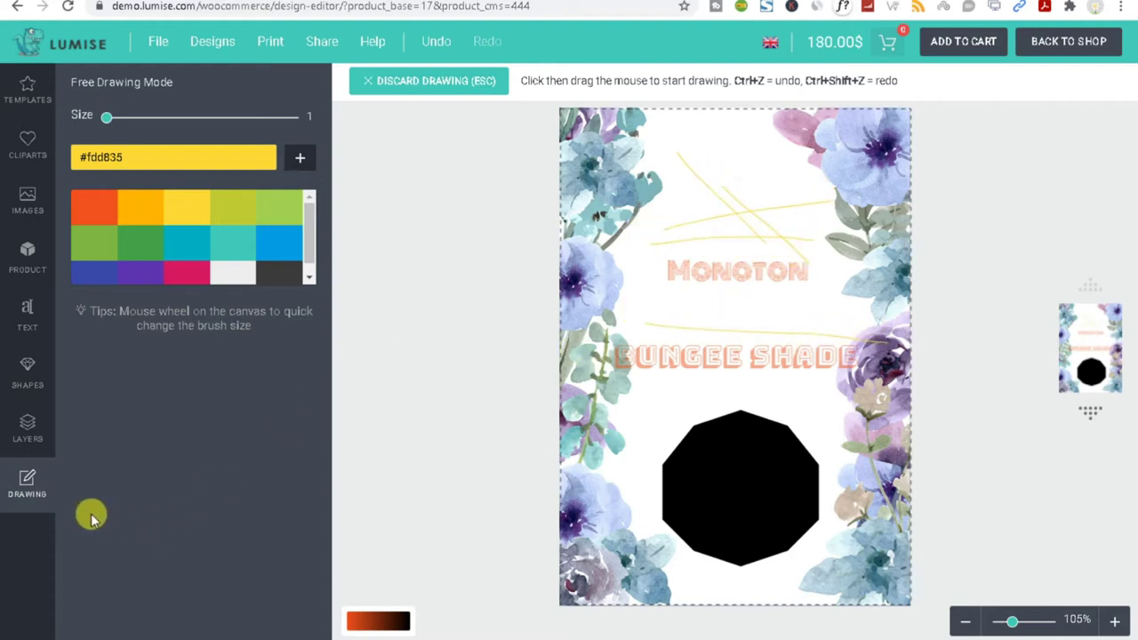
- Draw two freehand teal (#3fc7ba) lines, one above the Bungee Shade text and one across the ten-sided shape
{"action": "left_click", "coordinate": [218, 244]}
{"action": "left_click_drag", "start_coordinate": [706, 322], "coordinate": [871, 286]}
{"action": "left_click_drag", "start_coordinate": [633, 422], "coordinate": [829, 425]}
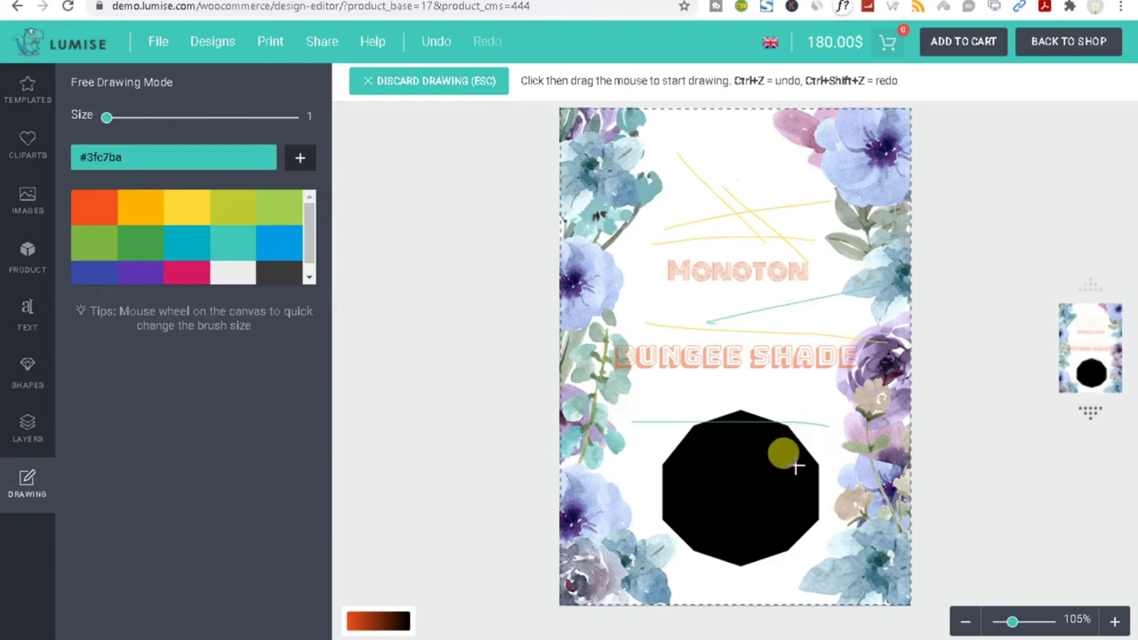
- Leave free drawing and delete the ten-sided shape, the Bungee Shade and Monoton texts, and all drawn lines from the card
{"action": "left_click", "coordinate": [35, 118]}
{"action": "left_click", "coordinate": [691, 427]}
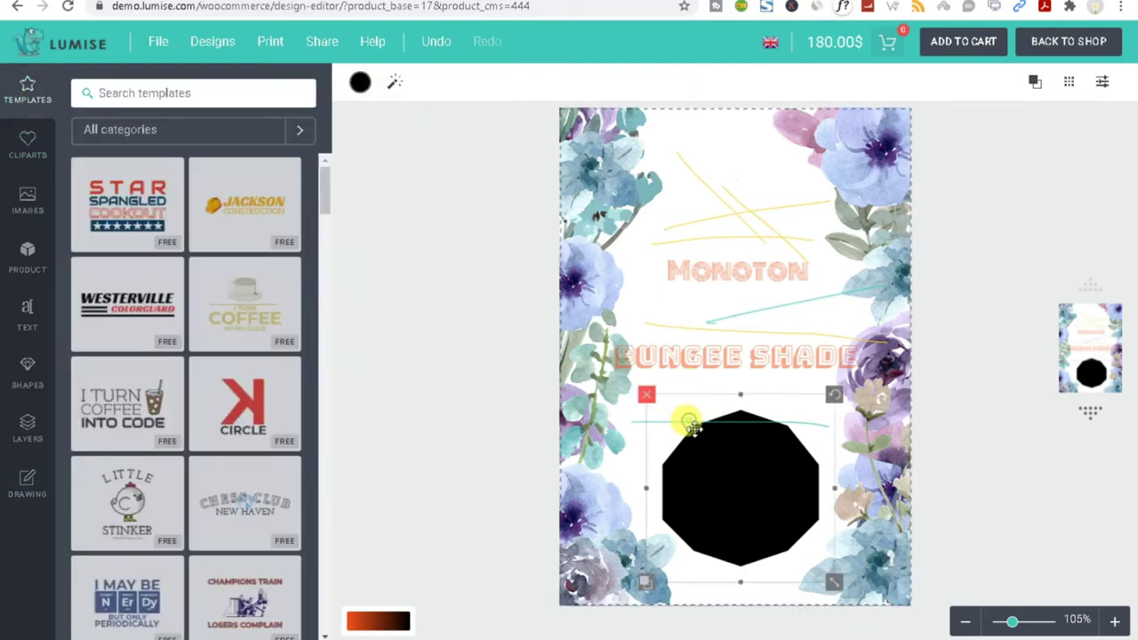
{"action": "key", "text": "Delete"}
{"action": "left_click", "coordinate": [695, 425]}
{"action": "key", "text": "Delete"}
{"action": "left_click", "coordinate": [699, 353]}
{"action": "key", "text": "Delete"}
{"action": "left_click", "coordinate": [705, 322]}
{"action": "key", "text": "Delete"}
{"action": "left_click", "coordinate": [718, 313]}
{"action": "key", "text": "Delete"}
{"action": "left_click", "coordinate": [723, 273]}
{"action": "key", "text": "Delete"}
{"action": "left_click", "coordinate": [716, 233]}
{"action": "key", "text": "Delete"}
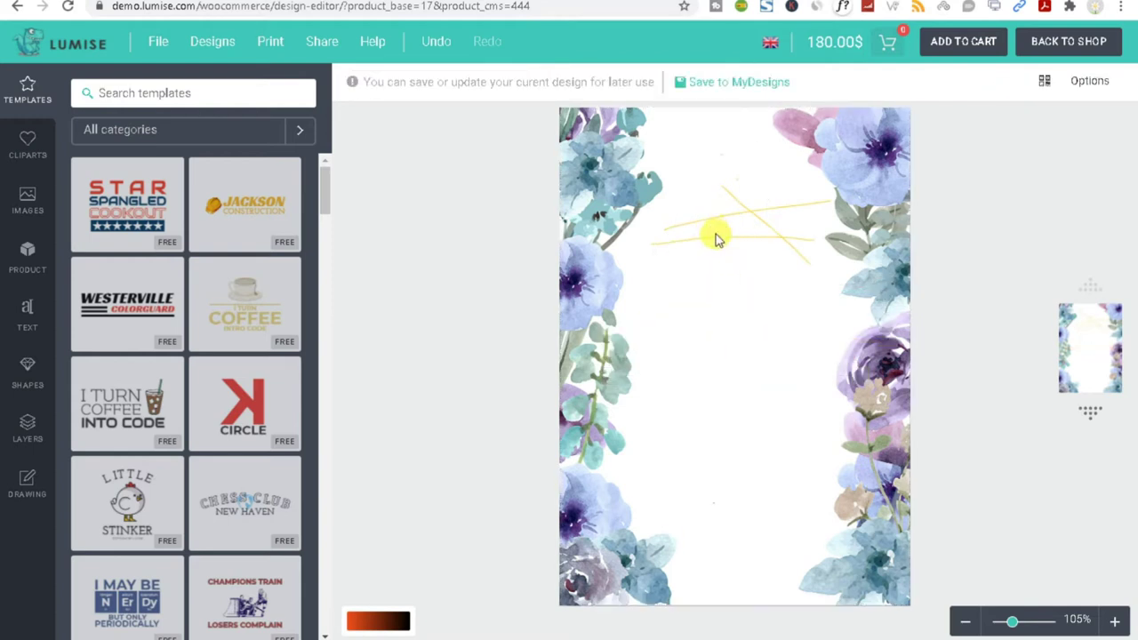
{"action": "left_click", "coordinate": [728, 214]}
{"action": "key", "text": "Delete"}
{"action": "left_click", "coordinate": [713, 239]}
{"action": "key", "text": "Delete"}
{"action": "left_click", "coordinate": [703, 220]}
{"action": "left_click", "coordinate": [661, 309]}
{"action": "left_click", "coordinate": [683, 223]}
{"action": "key", "text": "Delete"}
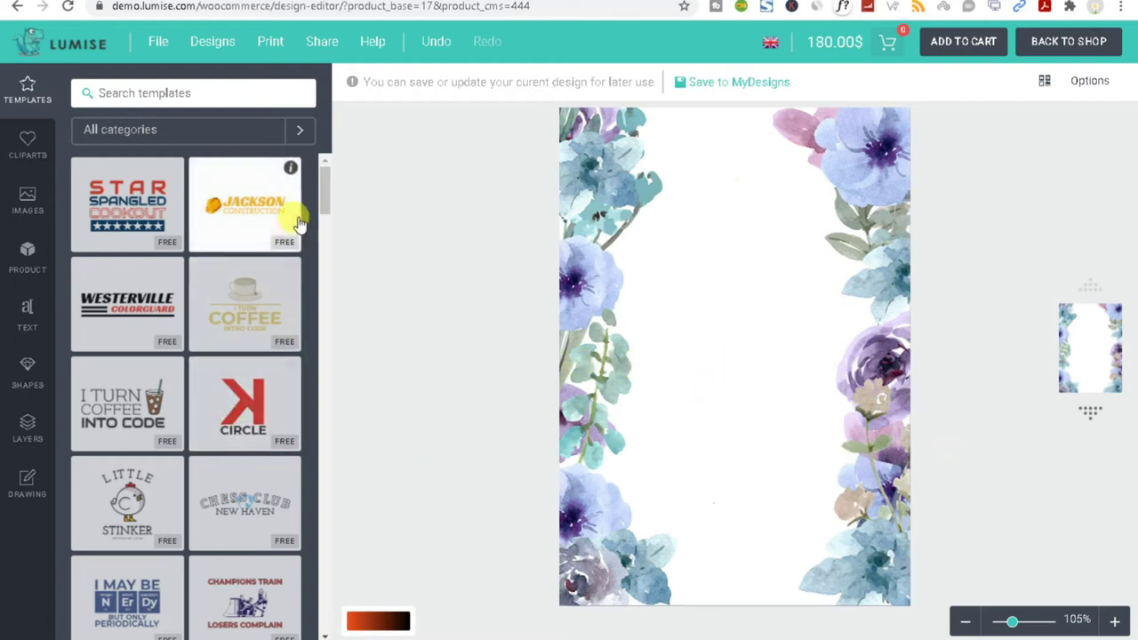
- Browse the template list and its categories, and look through the College templates
{"action": "left_click_drag", "start_coordinate": [325, 195], "coordinate": [326, 258]}
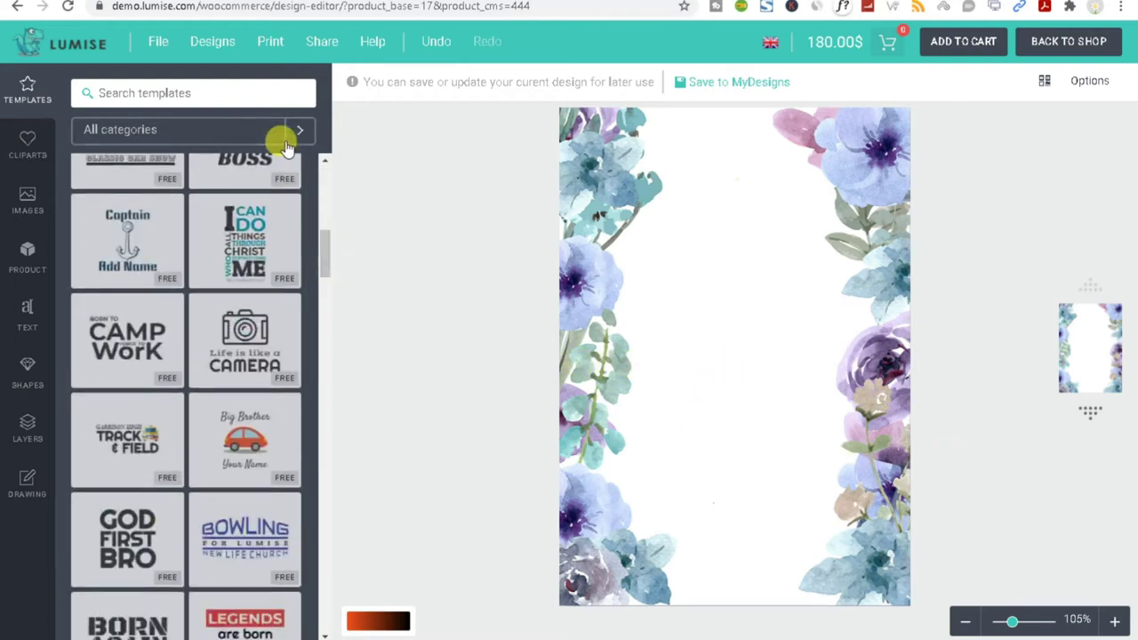
{"action": "left_click", "coordinate": [236, 135]}
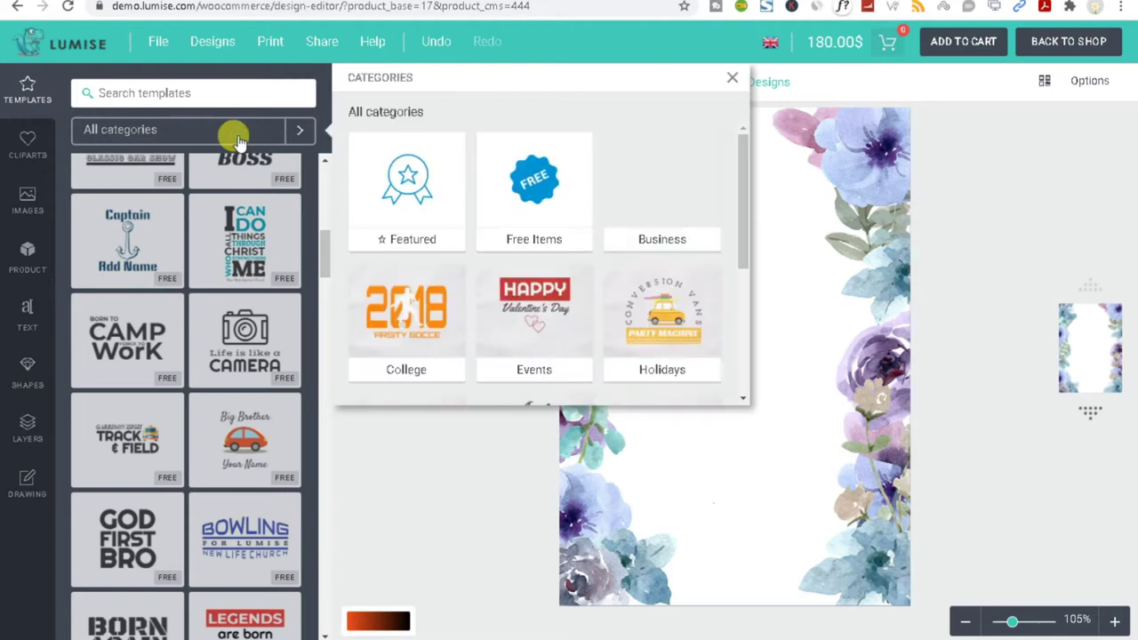
{"action": "left_click", "coordinate": [296, 133]}
{"action": "left_click", "coordinate": [300, 134]}
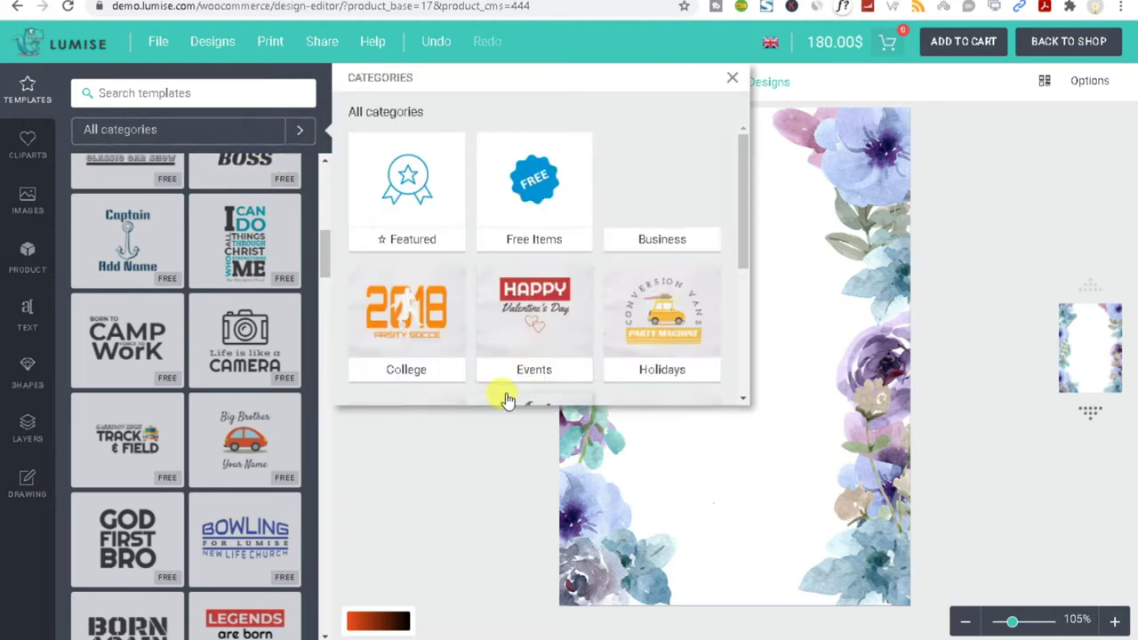
{"action": "scroll", "coordinate": [712, 258], "scroll_direction": "down", "scroll_amount": 1}
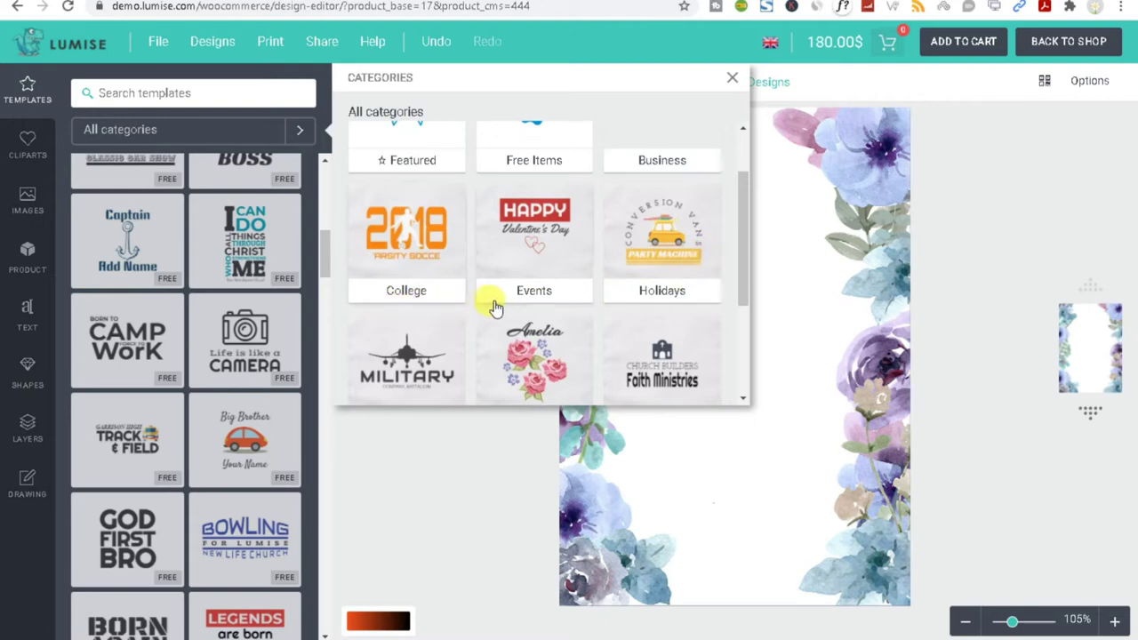
{"action": "left_click", "coordinate": [401, 238]}
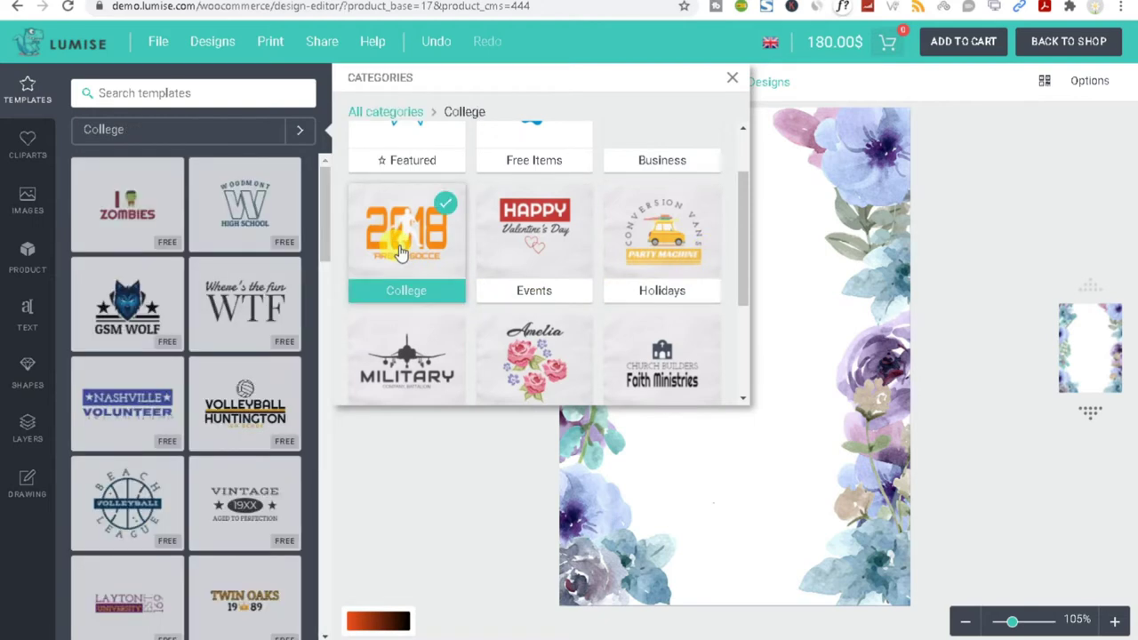
{"action": "left_click_drag", "start_coordinate": [320, 218], "coordinate": [311, 607]}
{"action": "scroll", "coordinate": [316, 622], "scroll_direction": "down", "scroll_amount": 3}
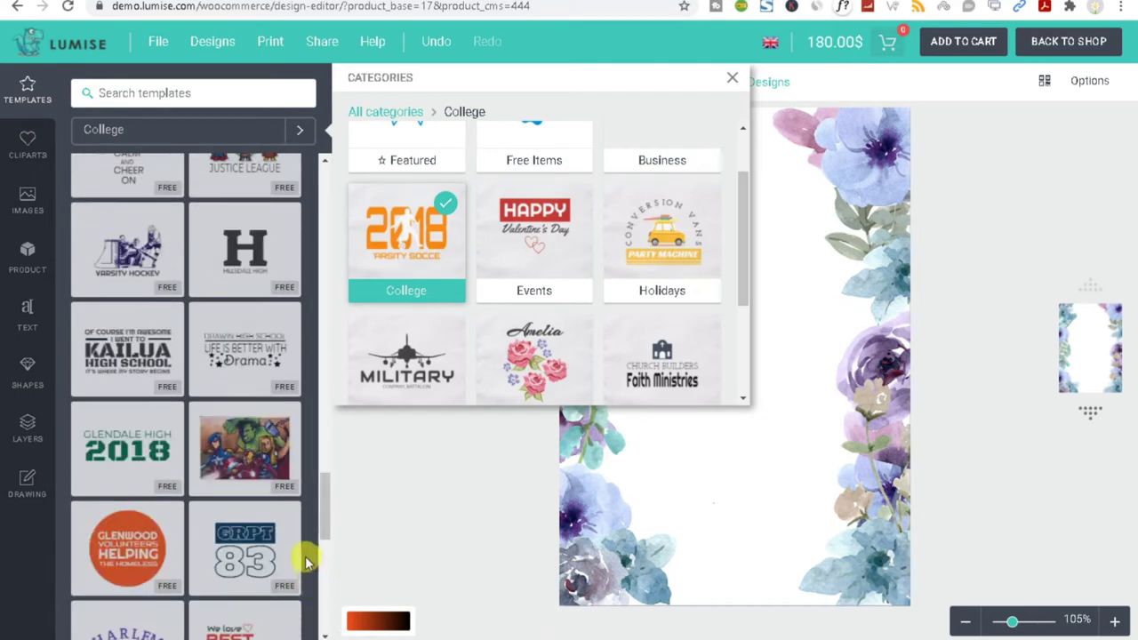
- Look through the templates in the Events, Nature and Religious categories
{"action": "left_click", "coordinate": [518, 295]}
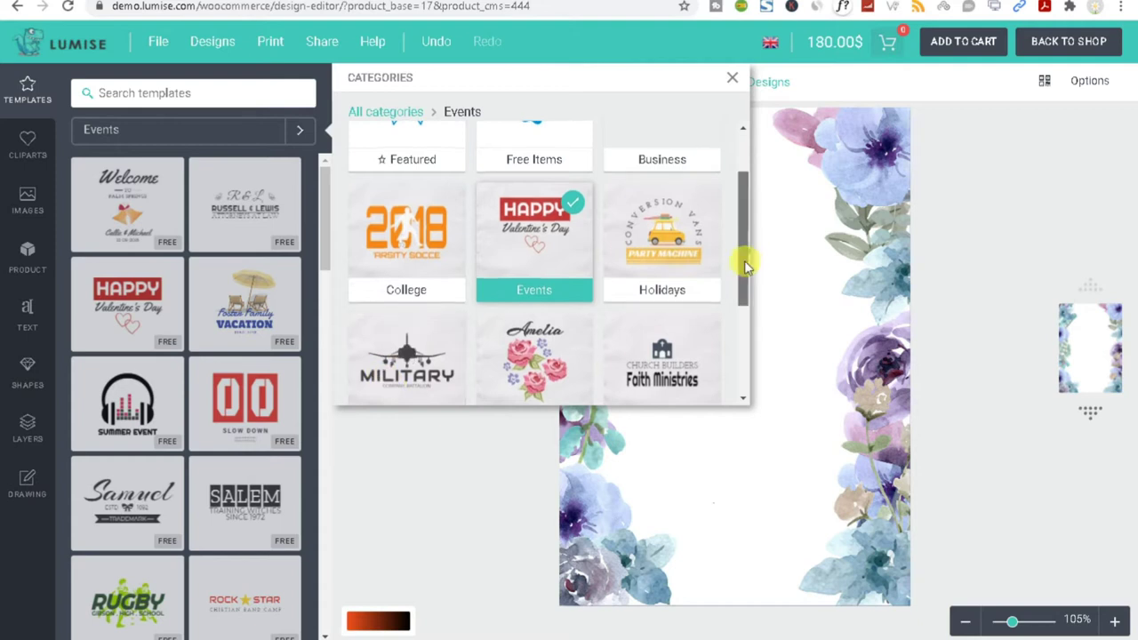
{"action": "left_click_drag", "start_coordinate": [744, 259], "coordinate": [743, 351]}
{"action": "left_click", "coordinate": [421, 355]}
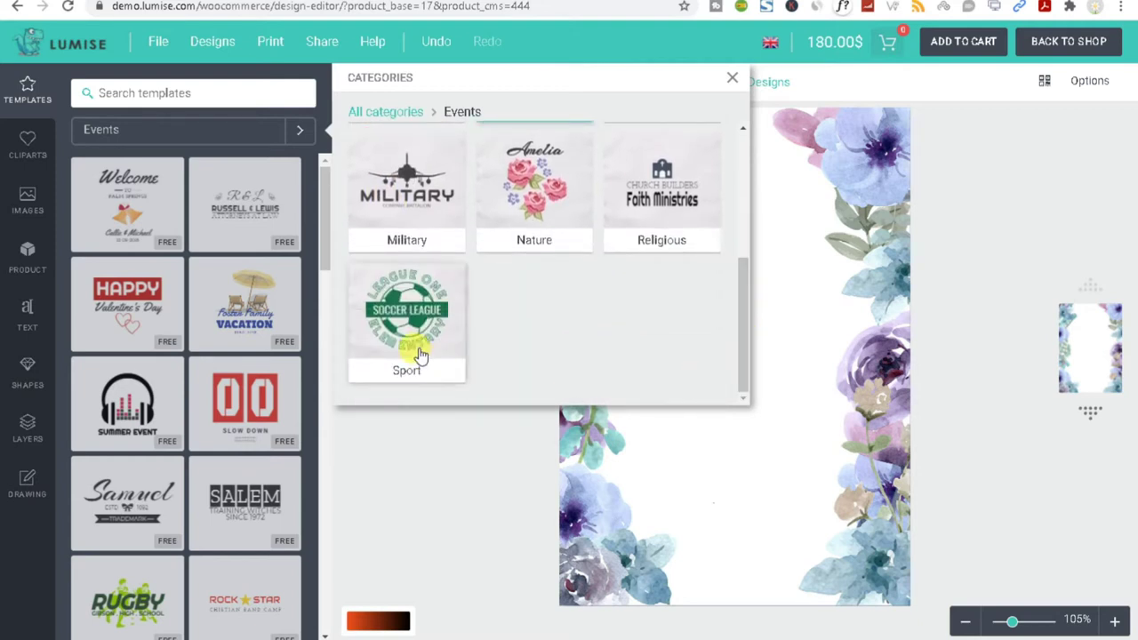
{"action": "left_click", "coordinate": [552, 175]}
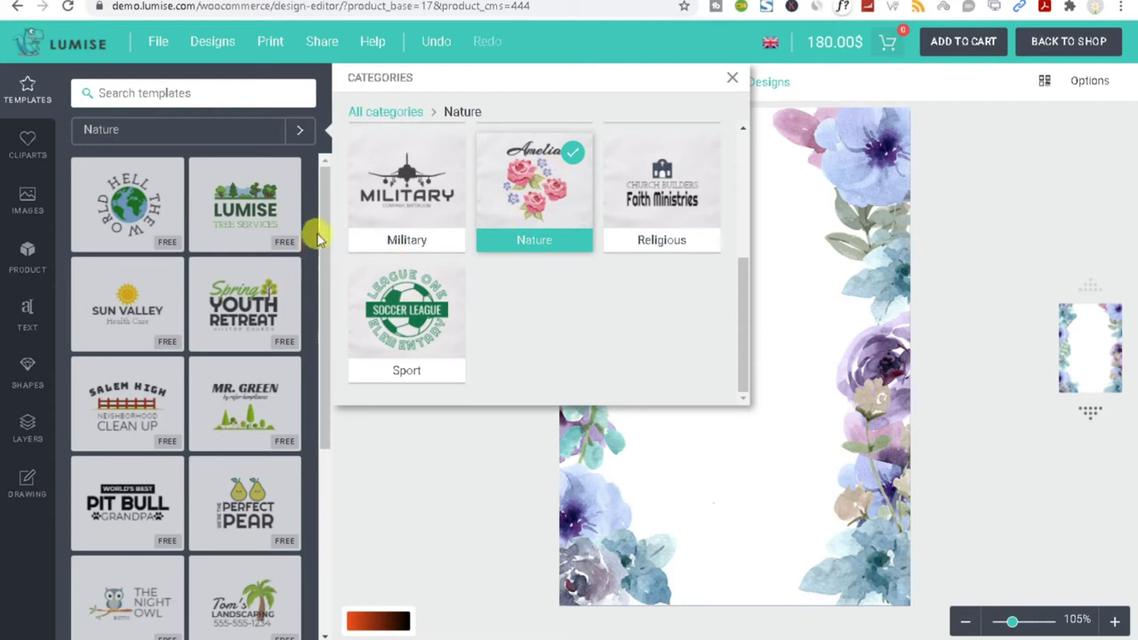
{"action": "left_click_drag", "start_coordinate": [320, 238], "coordinate": [322, 449]}
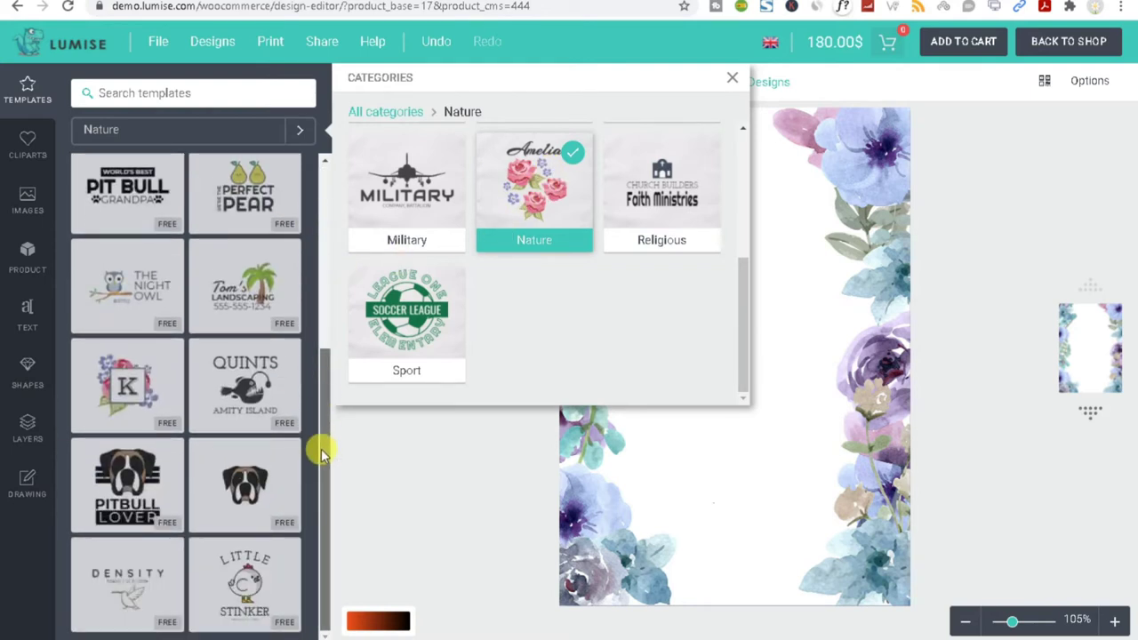
{"action": "left_click_drag", "start_coordinate": [322, 464], "coordinate": [356, 190]}
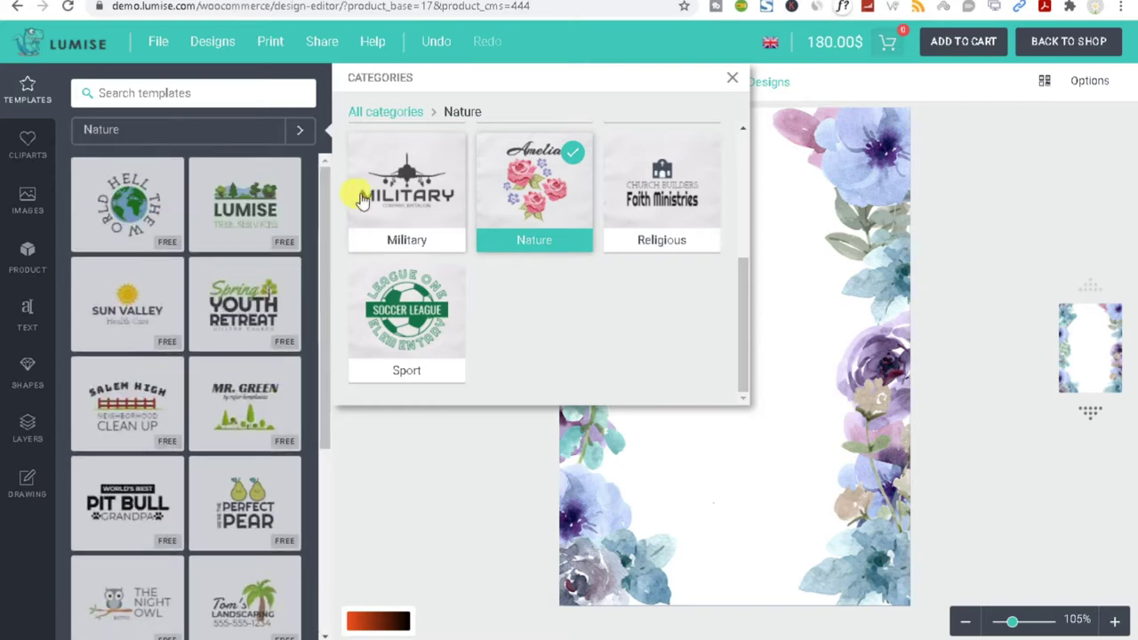
{"action": "left_click", "coordinate": [637, 190]}
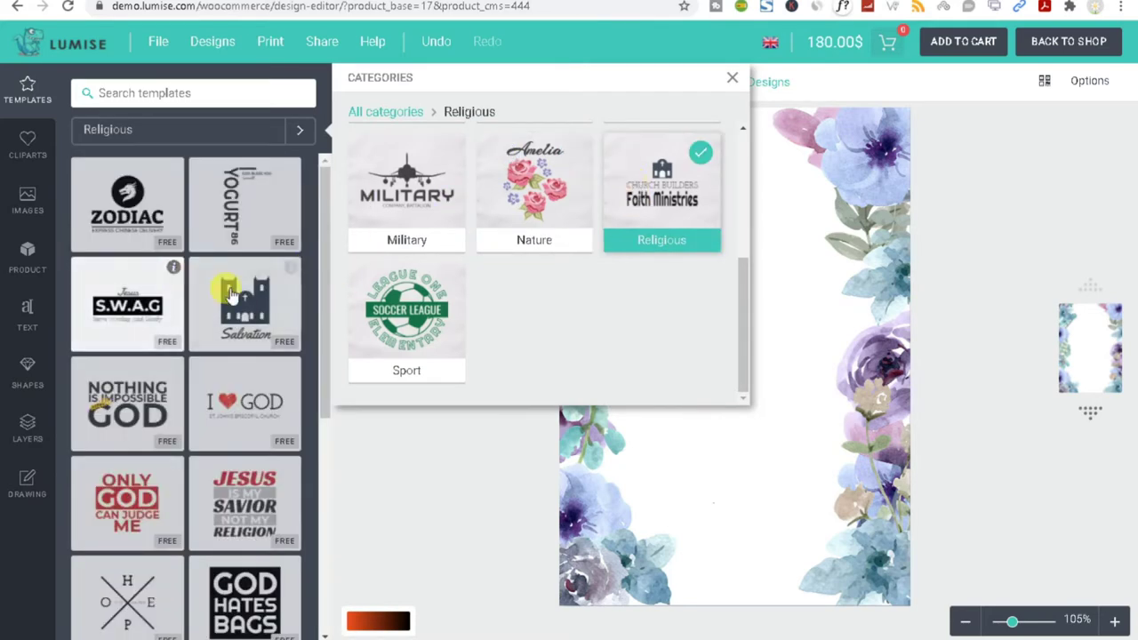
- Upload the picture of a hand pointing at the word DEMO from the Downloads folder to the designer's images
{"action": "left_click", "coordinate": [45, 218]}
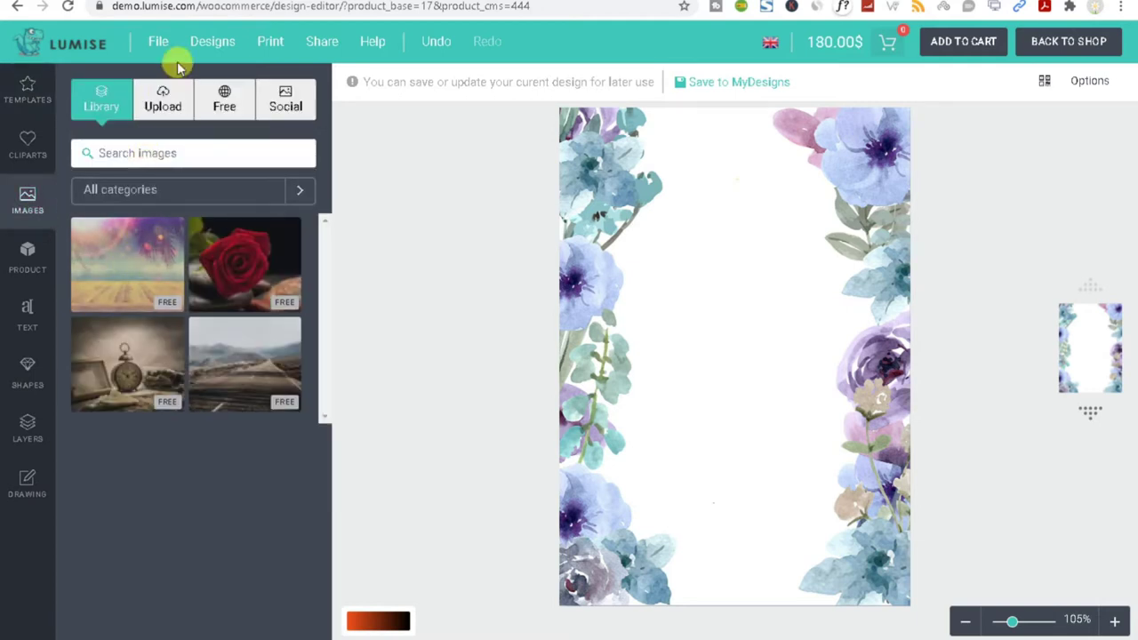
{"action": "left_click", "coordinate": [163, 100]}
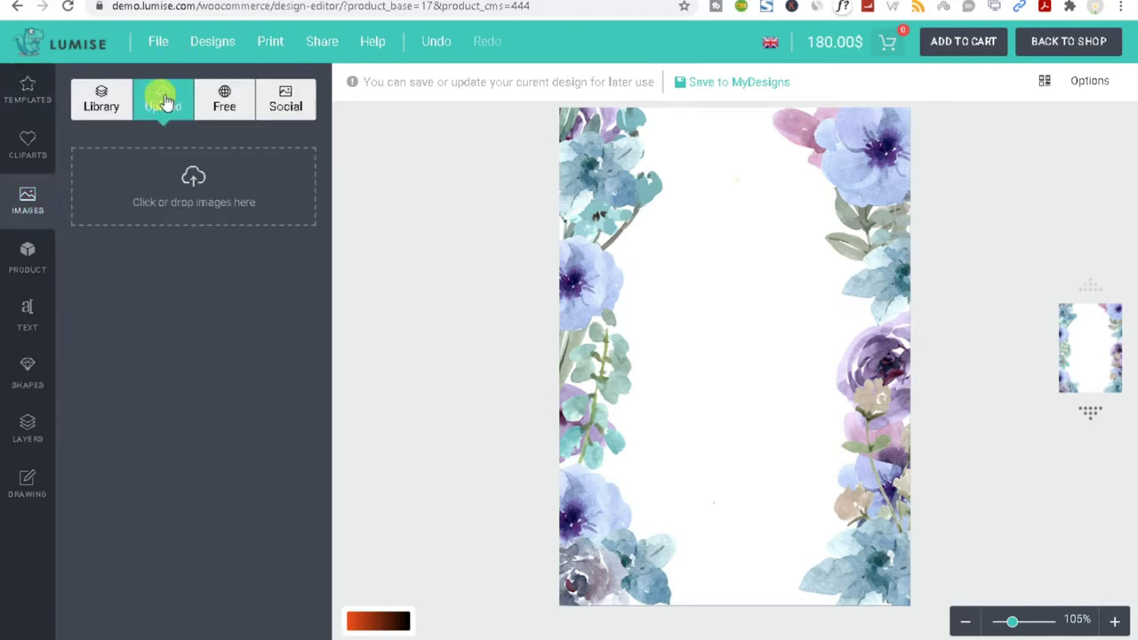
{"action": "left_click", "coordinate": [185, 213]}
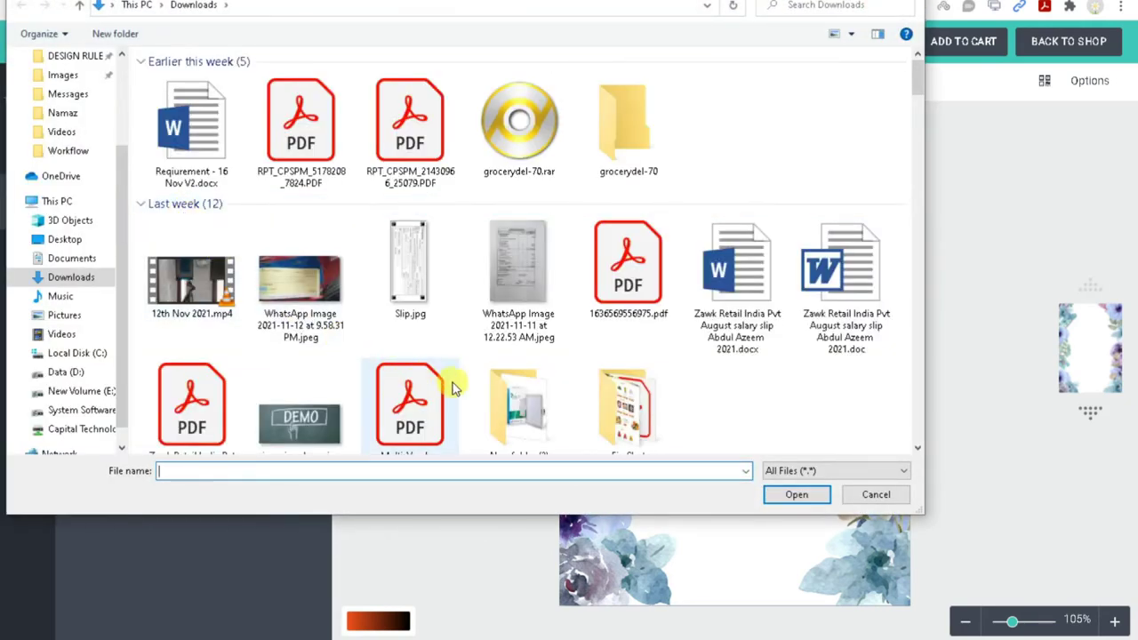
{"action": "left_click", "coordinate": [298, 425]}
{"action": "left_click", "coordinate": [795, 494]}
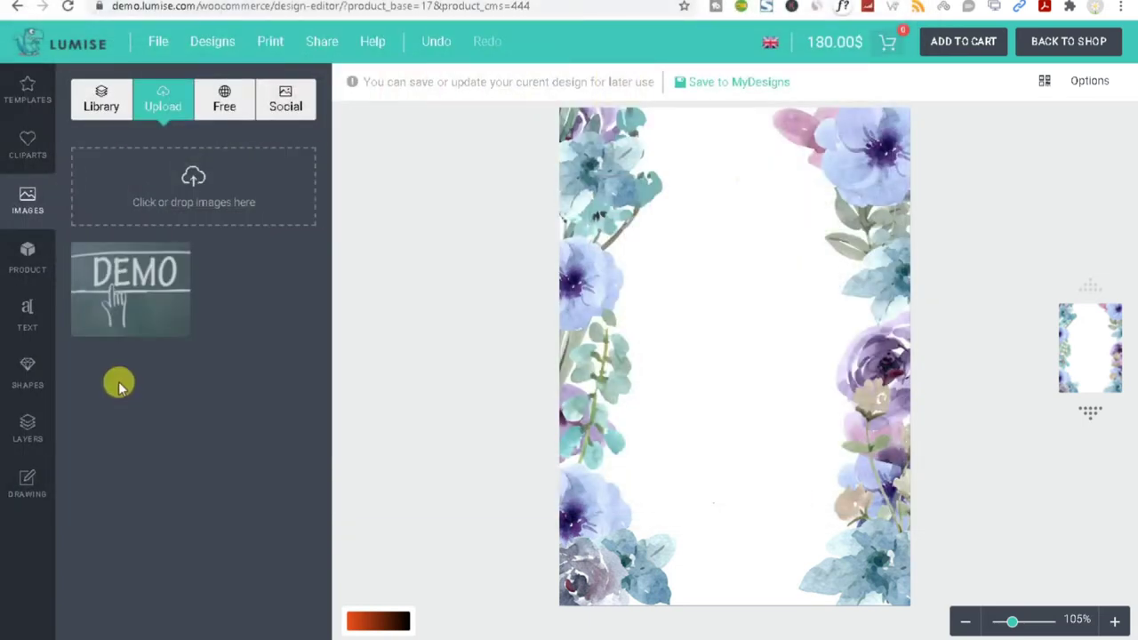
- Place the uploaded DEMO picture on the card, shrink it to about half size and position it in the lower middle
{"action": "left_click", "coordinate": [107, 311]}
{"action": "left_click_drag", "start_coordinate": [749, 376], "coordinate": [744, 406]}
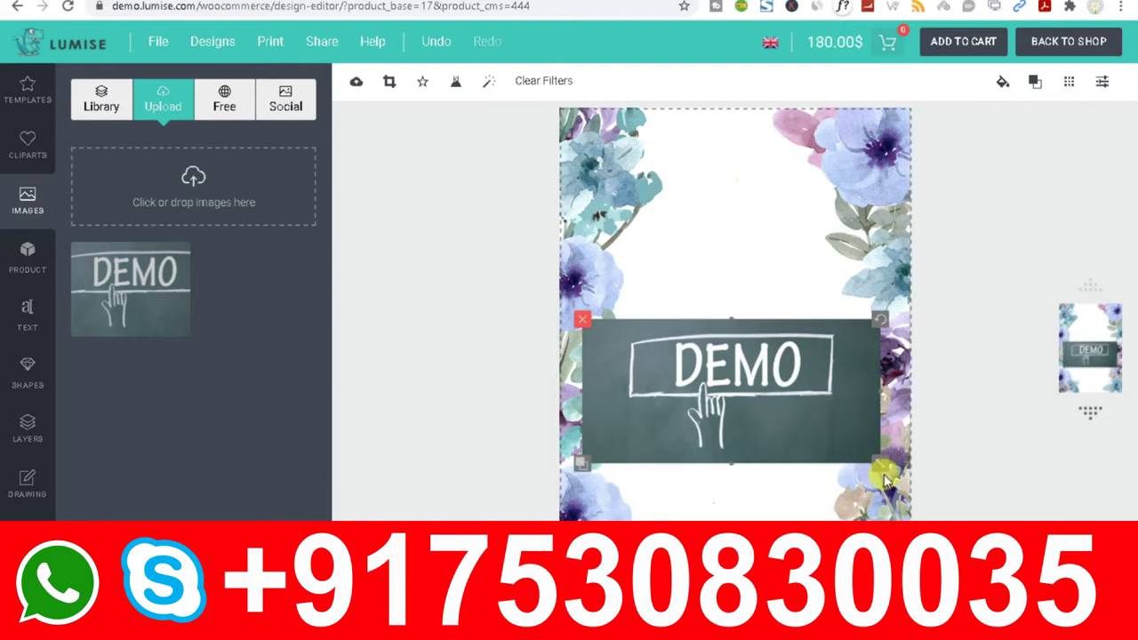
{"action": "left_click_drag", "start_coordinate": [879, 464], "coordinate": [766, 496]}
{"action": "left_click", "coordinate": [747, 432]}
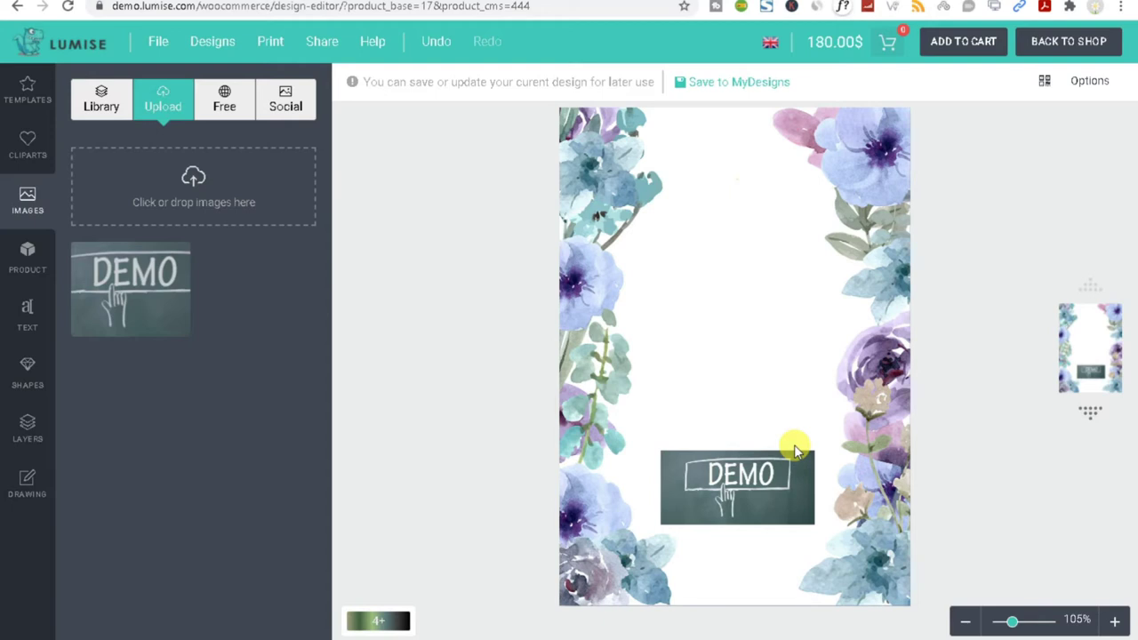
- Try the outlined buffalo clipart on the card above the DEMO picture, and delete it again
{"action": "left_click", "coordinate": [27, 257]}
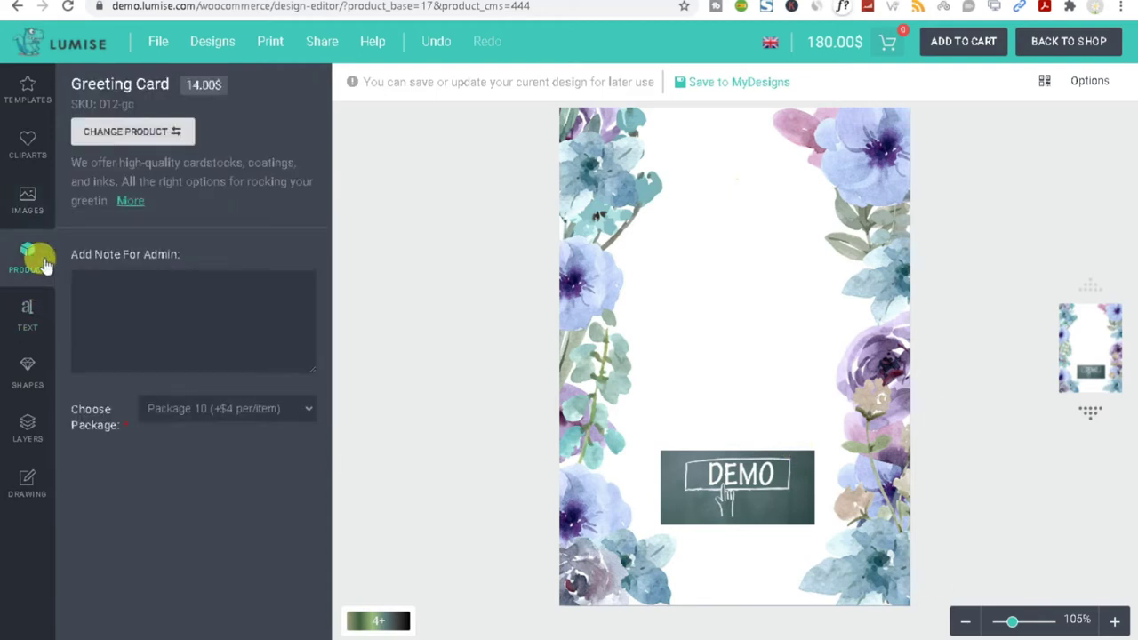
{"action": "left_click", "coordinate": [32, 208]}
{"action": "left_click", "coordinate": [30, 160]}
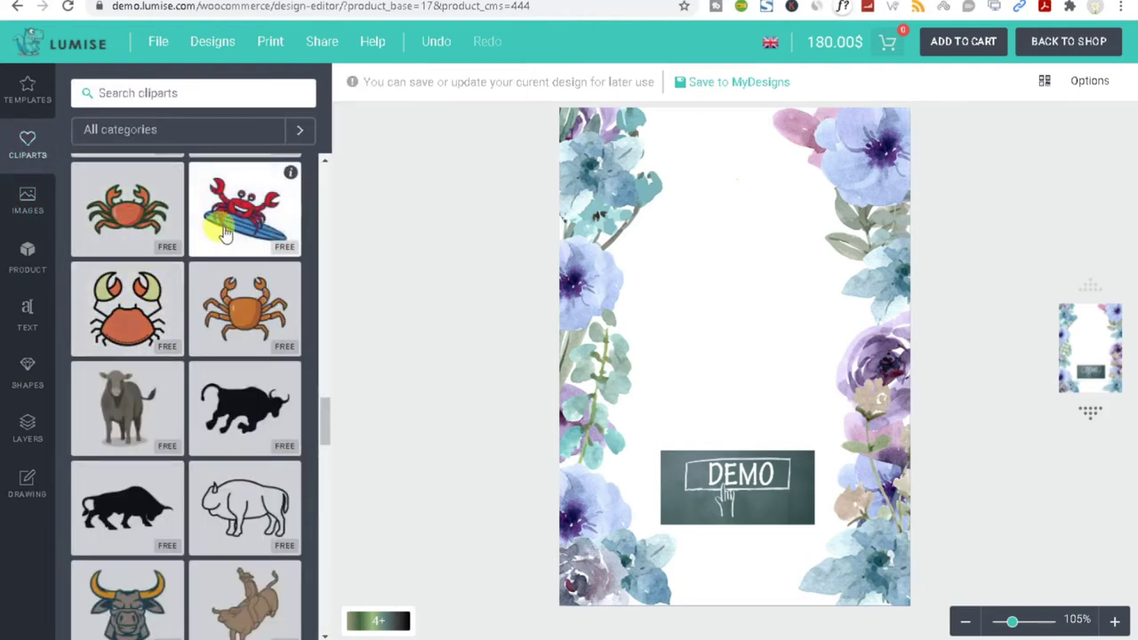
{"action": "left_click", "coordinate": [229, 504]}
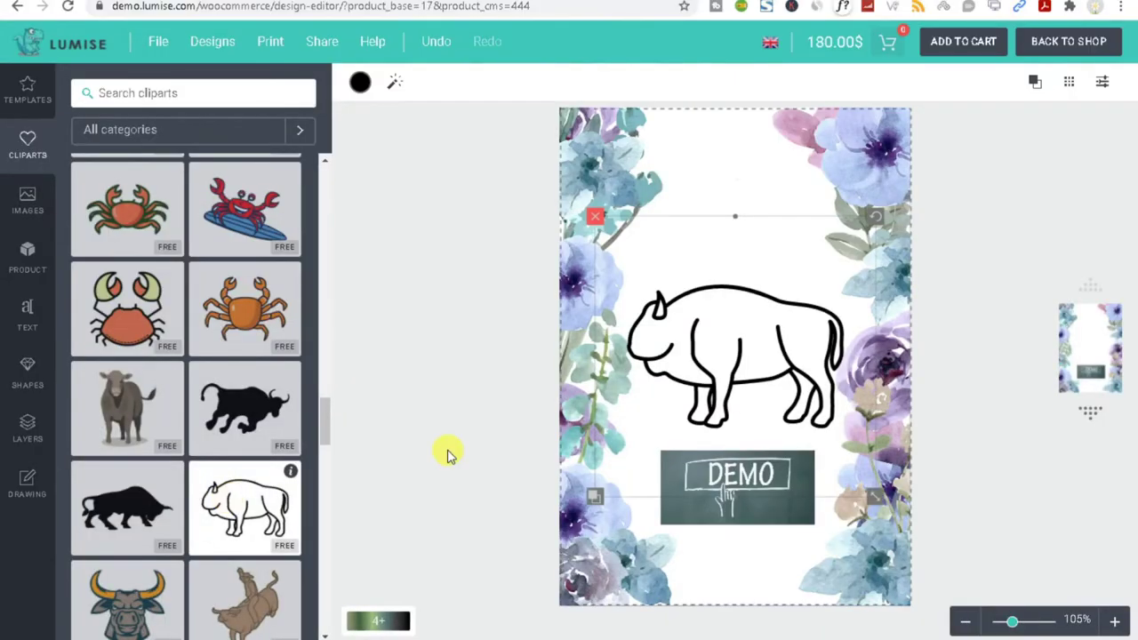
{"action": "left_click_drag", "start_coordinate": [689, 343], "coordinate": [681, 255]}
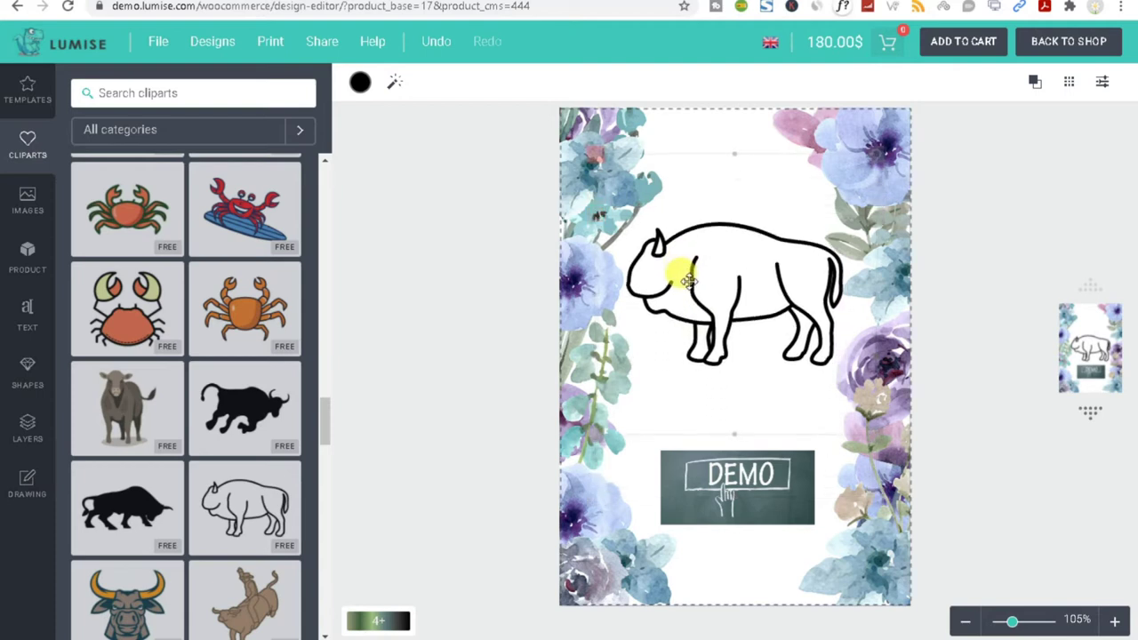
{"action": "key", "text": "Delete"}
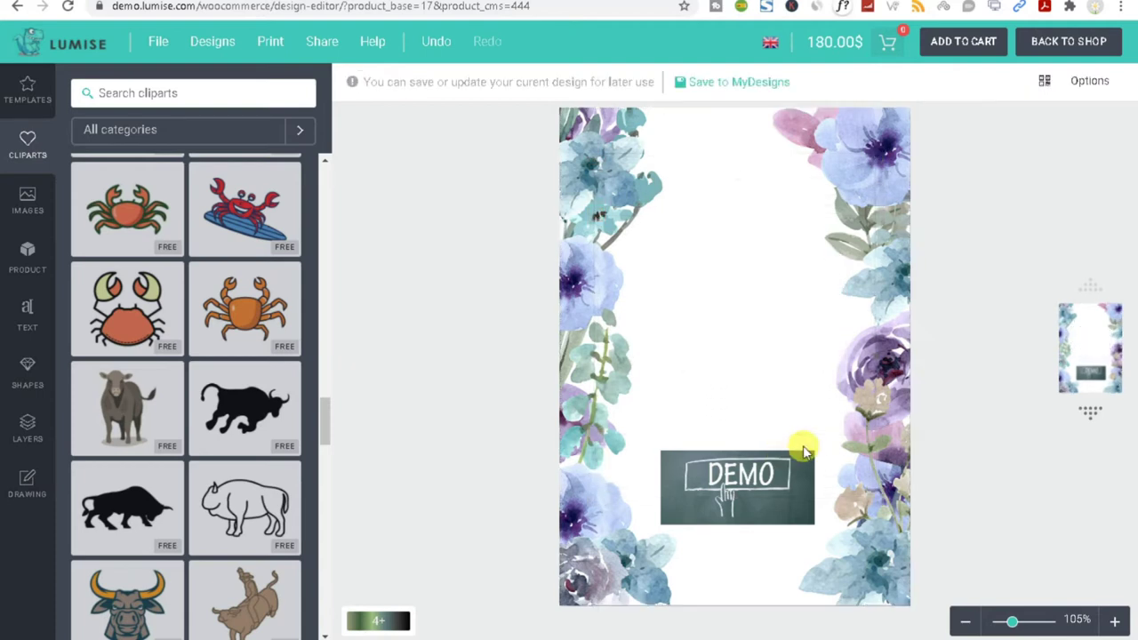
- Browse the clipart categories, look through the Animal category and its subcategories, and return to all categories
{"action": "left_click", "coordinate": [20, 216]}
{"action": "left_click", "coordinate": [21, 153]}
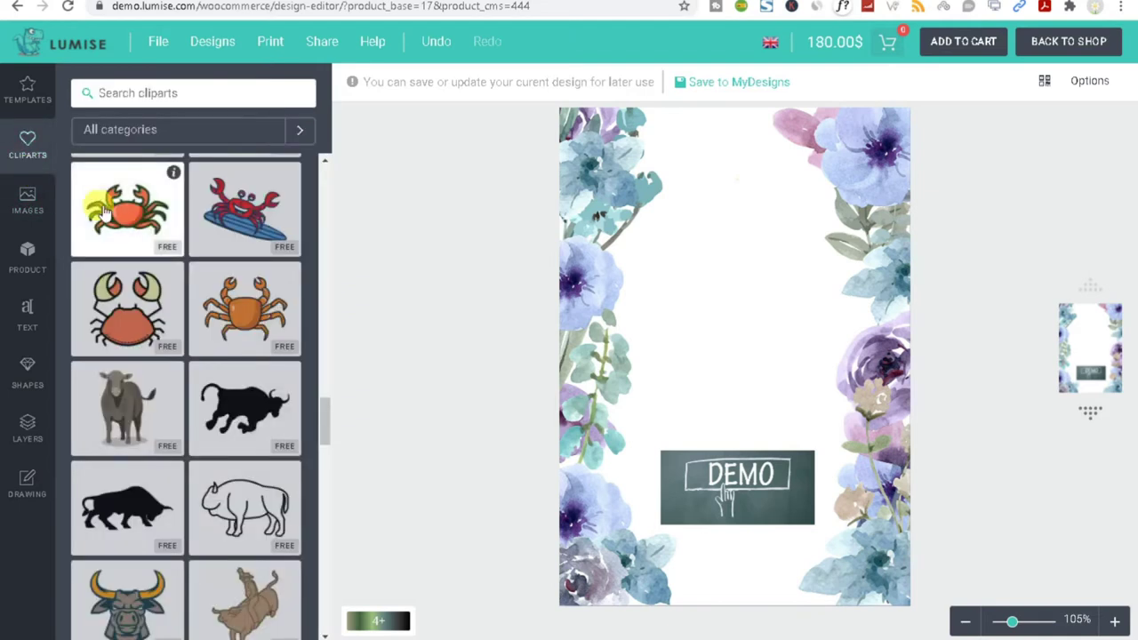
{"action": "left_click", "coordinate": [142, 129]}
{"action": "left_click", "coordinate": [436, 223]}
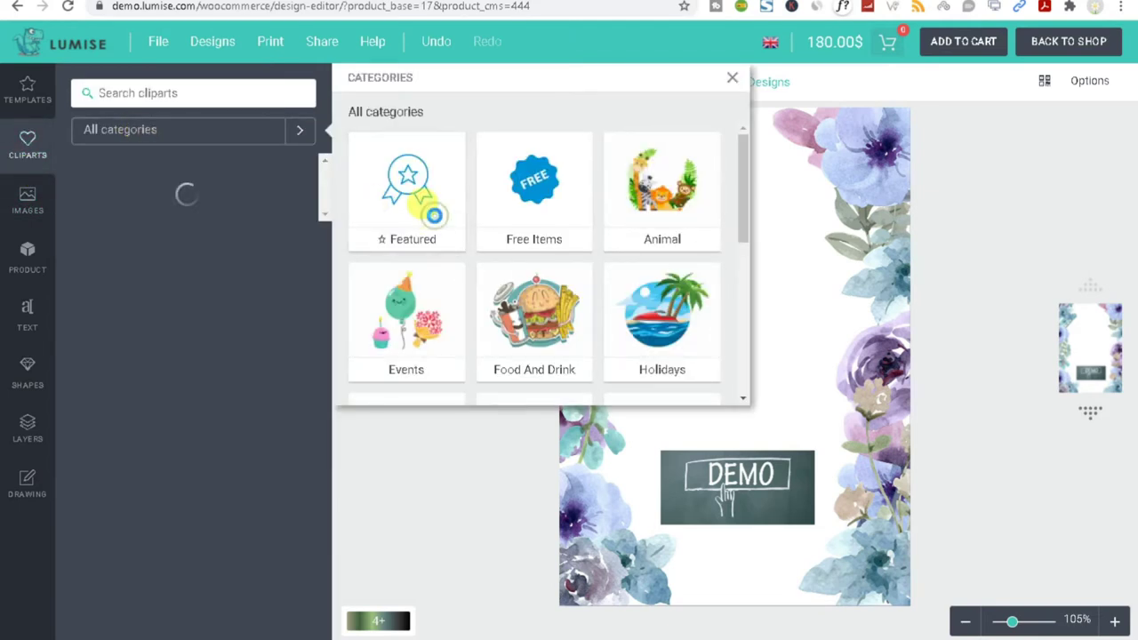
{"action": "left_click", "coordinate": [681, 205]}
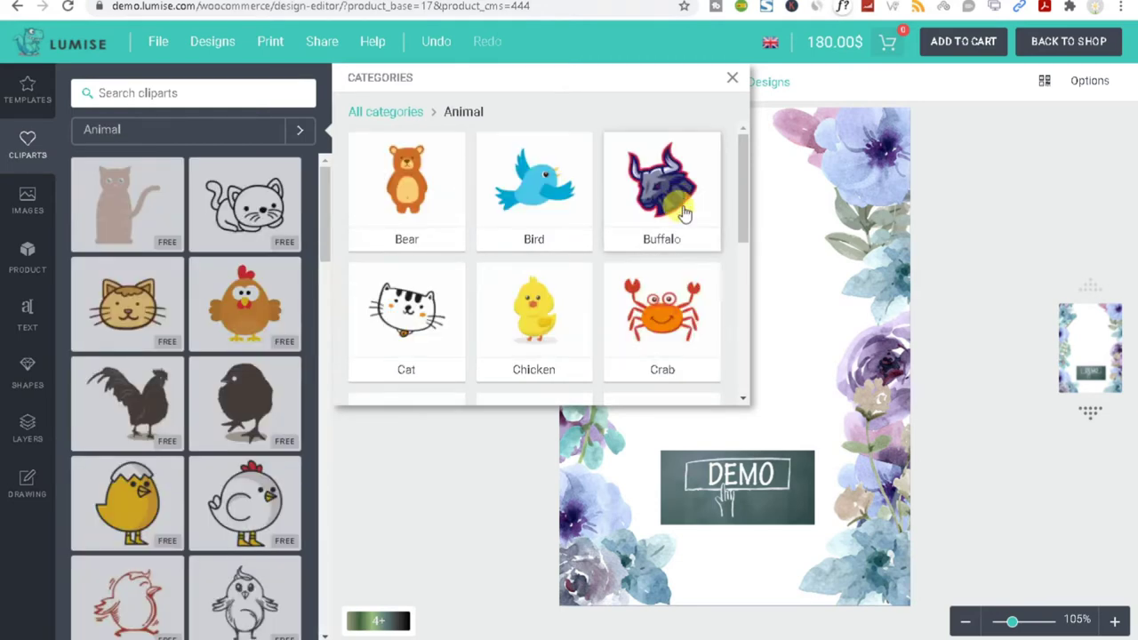
{"action": "mouse_move", "coordinate": [745, 208]}
{"action": "left_mouse_down"}
{"action": "mouse_move", "coordinate": [744, 361]}
{"action": "mouse_move", "coordinate": [744, 193]}
{"action": "left_mouse_up"}
{"action": "left_click", "coordinate": [157, 130]}
{"action": "left_click", "coordinate": [154, 129]}
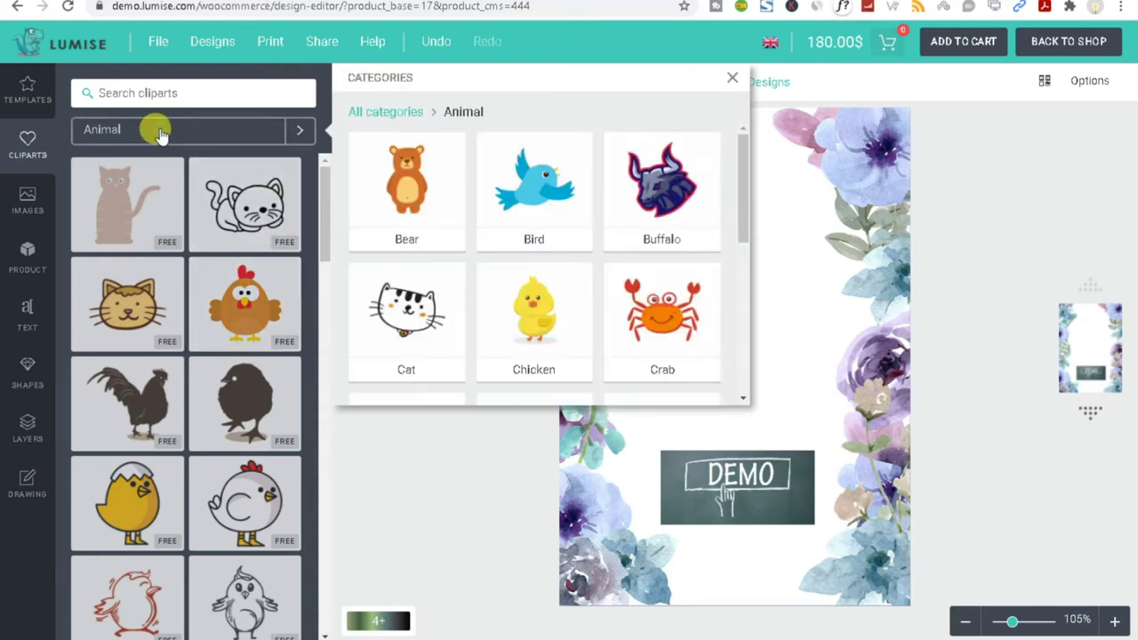
{"action": "left_click", "coordinate": [384, 114]}
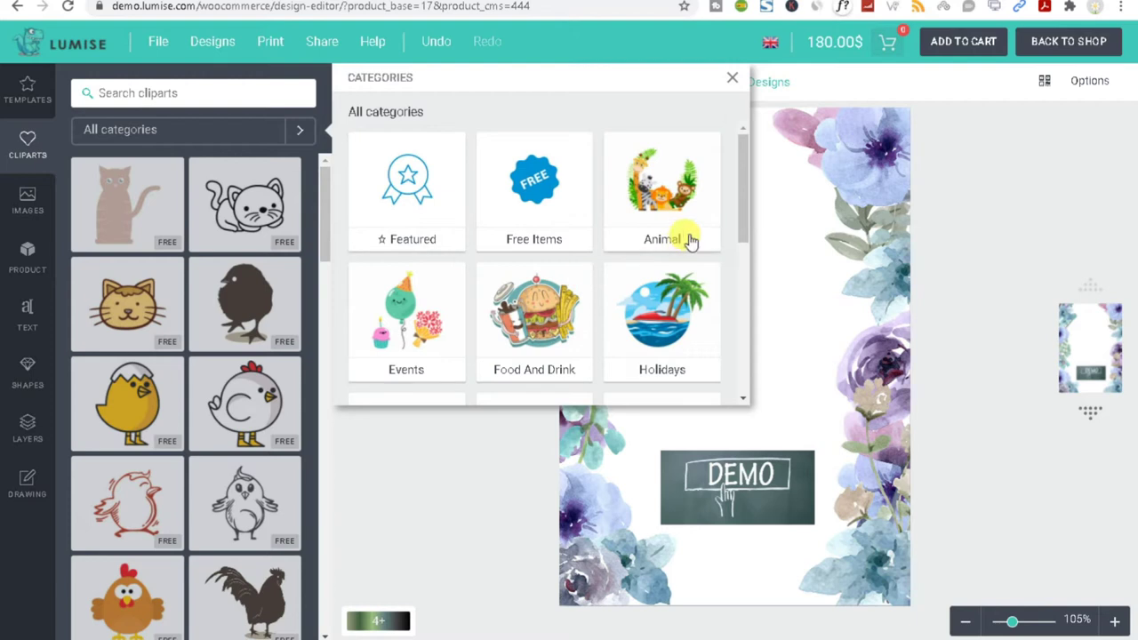
- Add the mother, daughter and son clipart from the People > Family category and place it above the DEMO picture
{"action": "left_click_drag", "start_coordinate": [744, 222], "coordinate": [745, 381]}
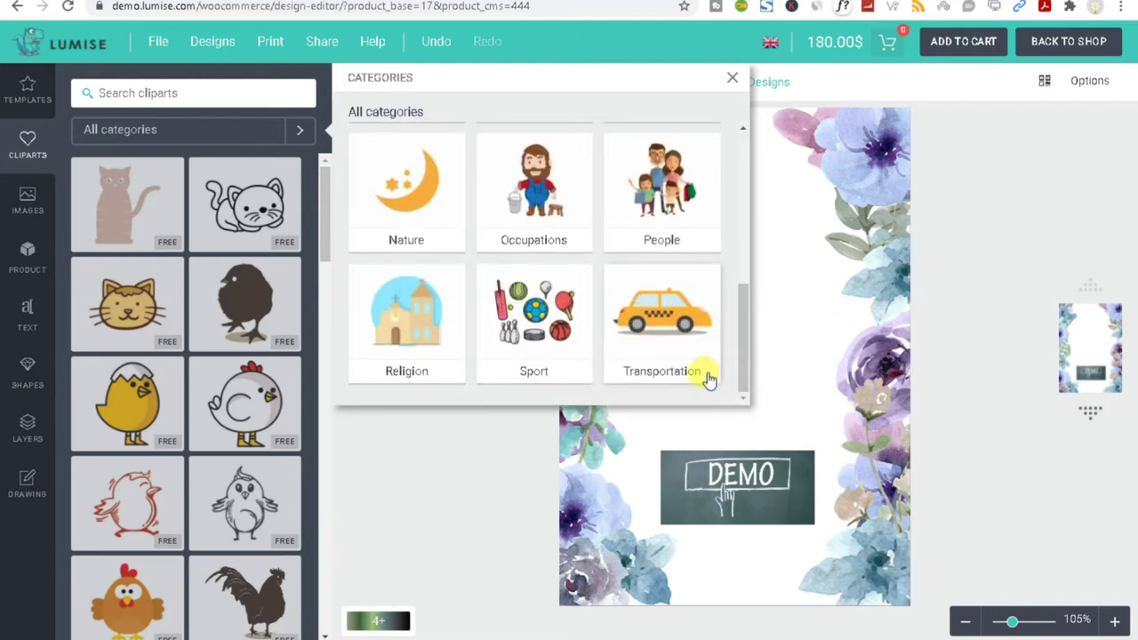
{"action": "left_click", "coordinate": [648, 219]}
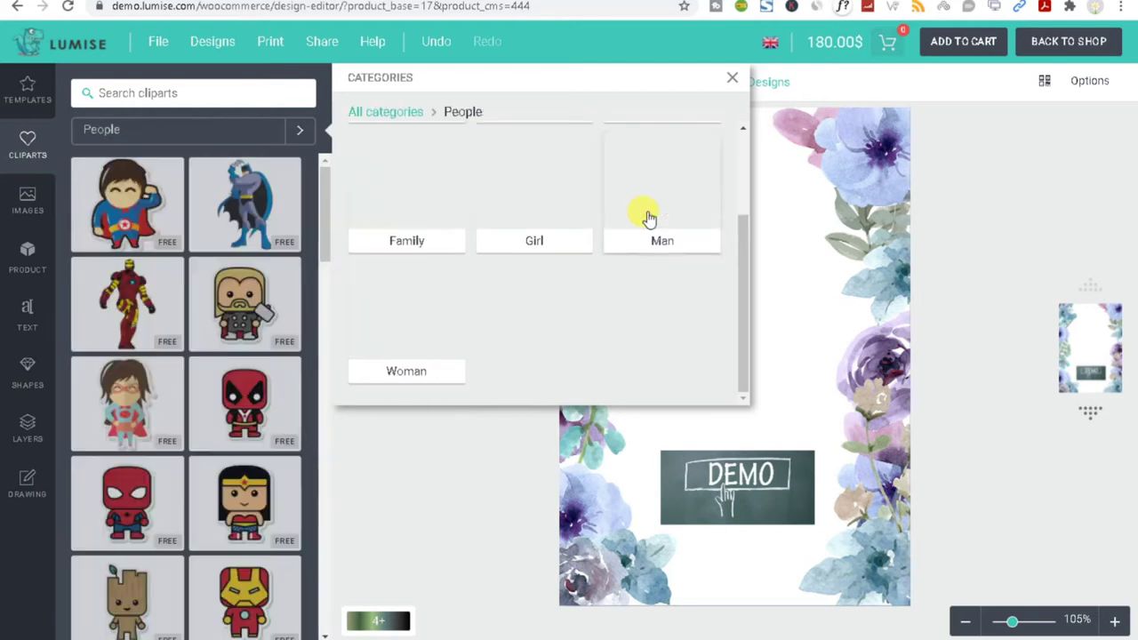
{"action": "left_click", "coordinate": [399, 225]}
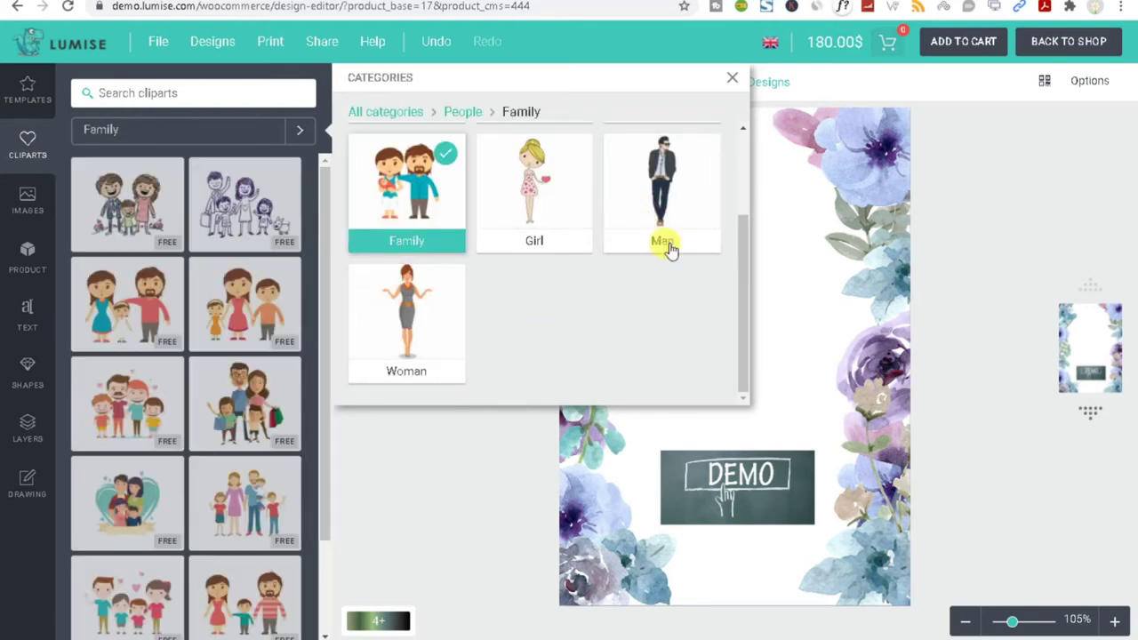
{"action": "left_click", "coordinate": [260, 316]}
{"action": "left_click_drag", "start_coordinate": [700, 370], "coordinate": [697, 307]}
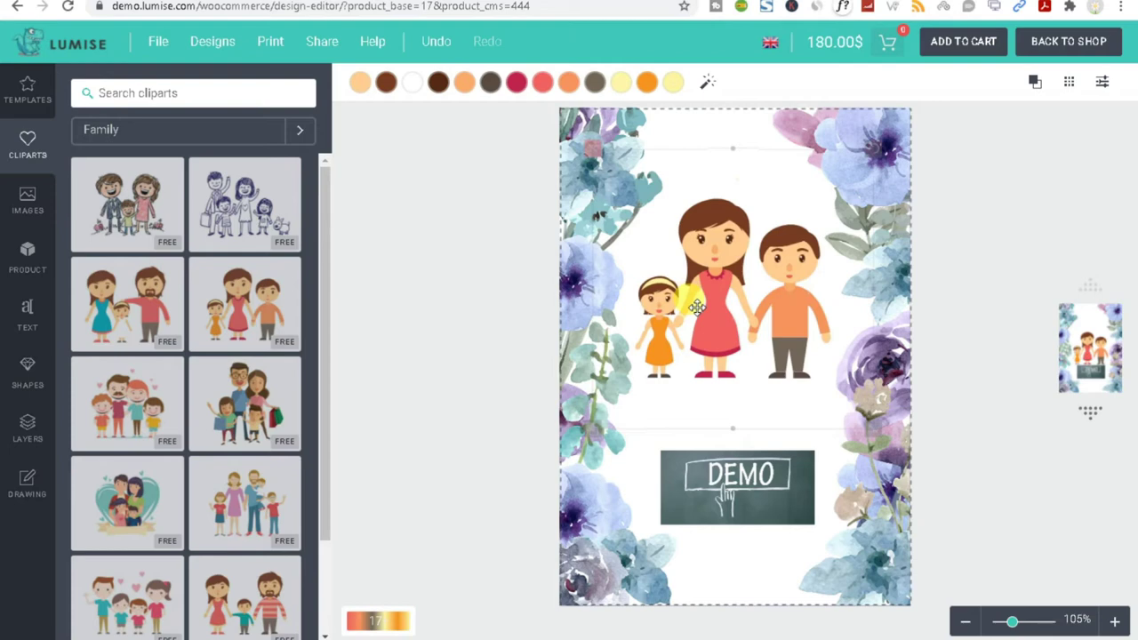
{"action": "left_click", "coordinate": [836, 497]}
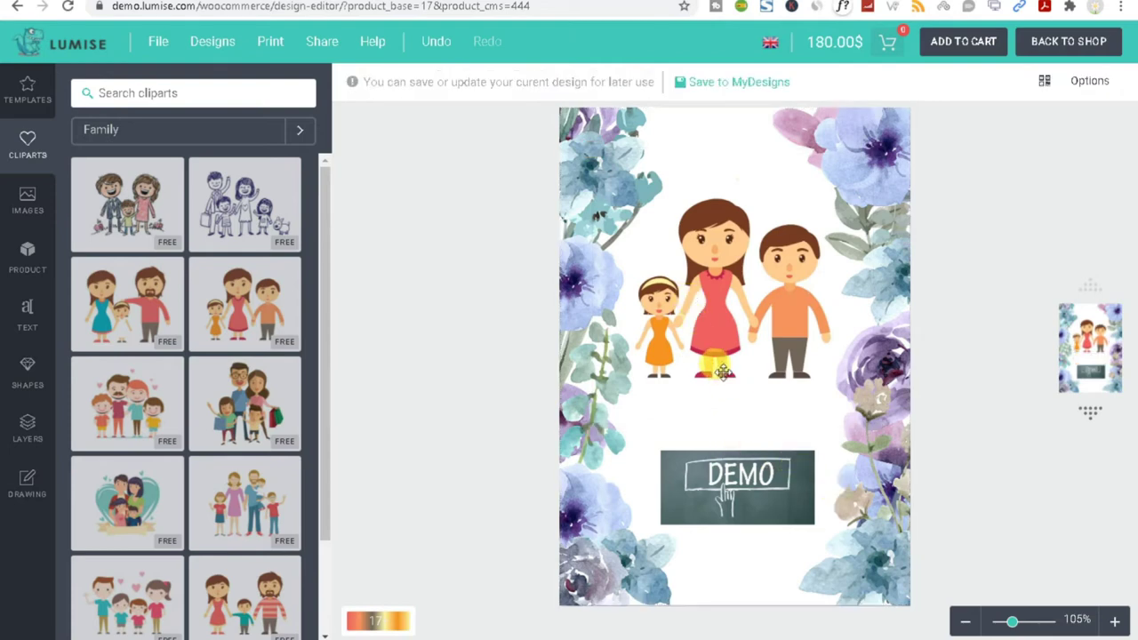
- Recolour the girl's pale yellow headband in the family clipart to yellow #fdd835
{"action": "left_click", "coordinate": [722, 371]}
{"action": "left_click", "coordinate": [674, 86]}
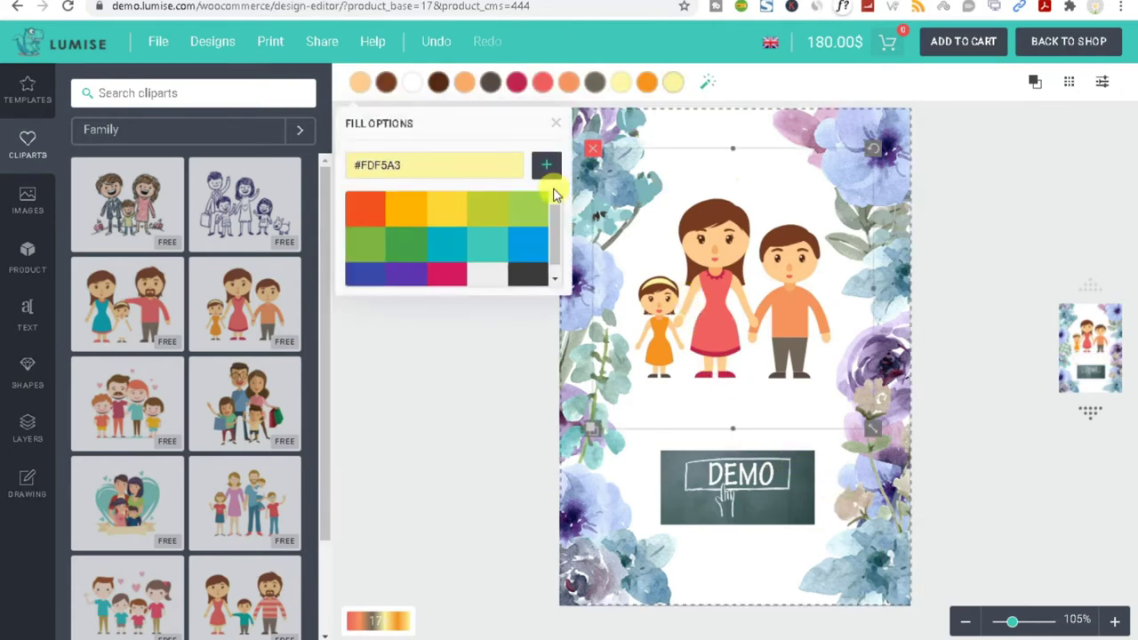
{"action": "left_click", "coordinate": [445, 217]}
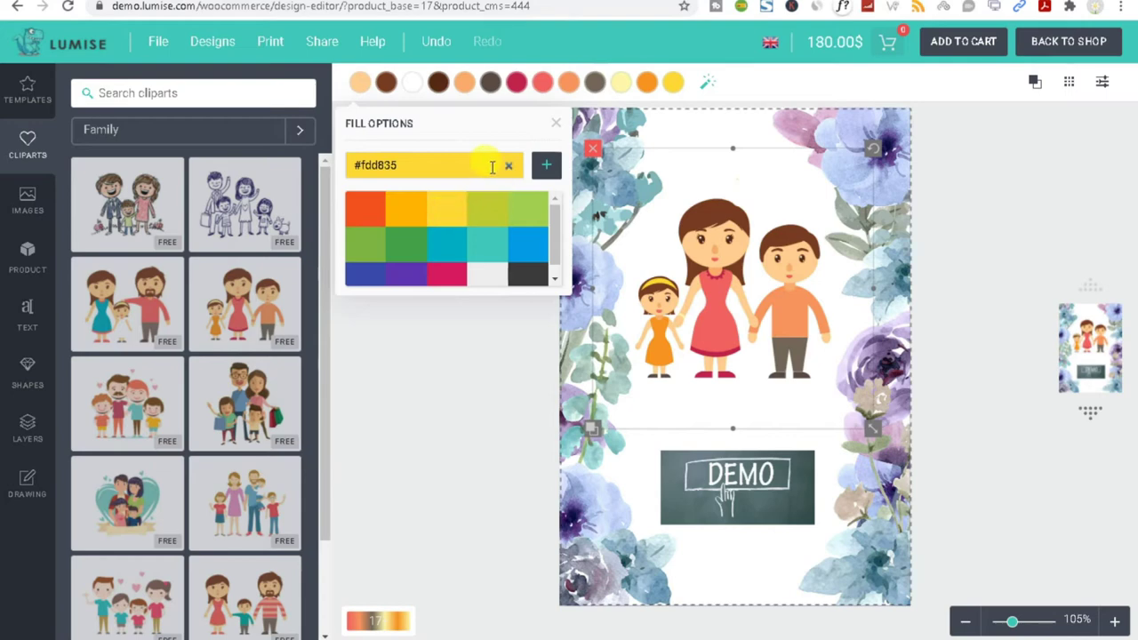
{"action": "left_click", "coordinate": [707, 241]}
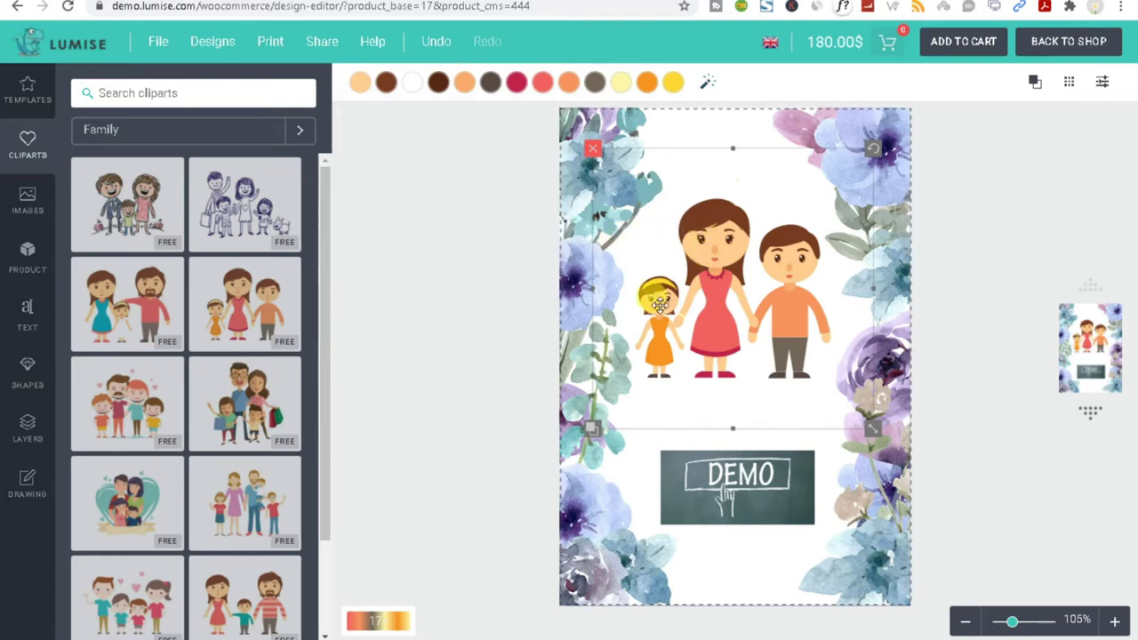
- Recolour the boy's trousers in the family clipart to cyan #00acc1
{"action": "left_click", "coordinate": [595, 84]}
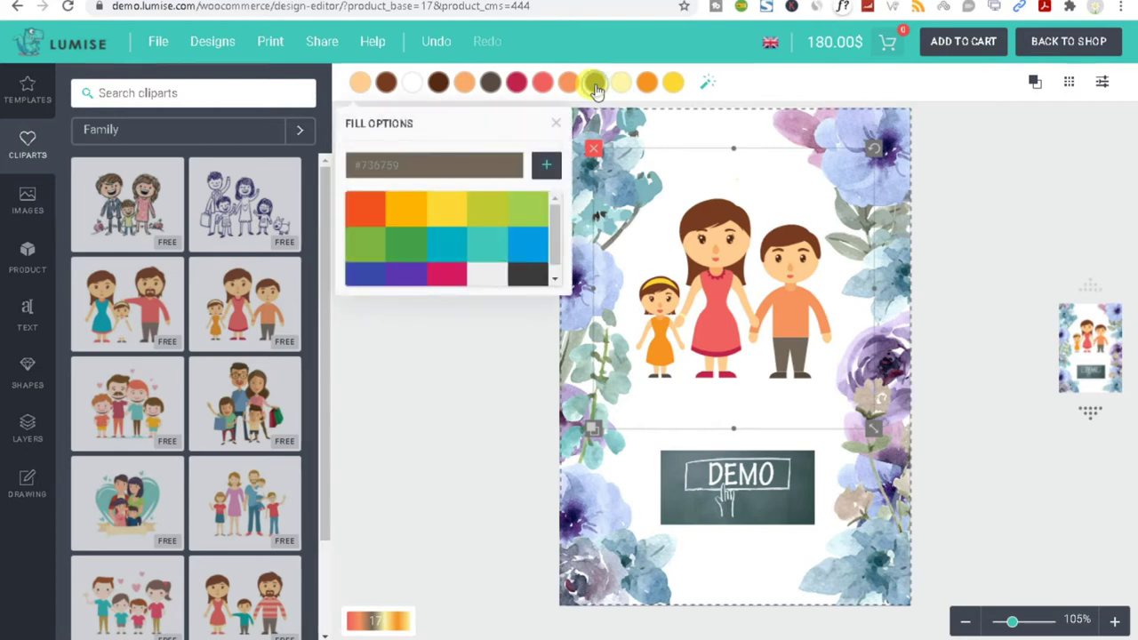
{"action": "left_click", "coordinate": [435, 254]}
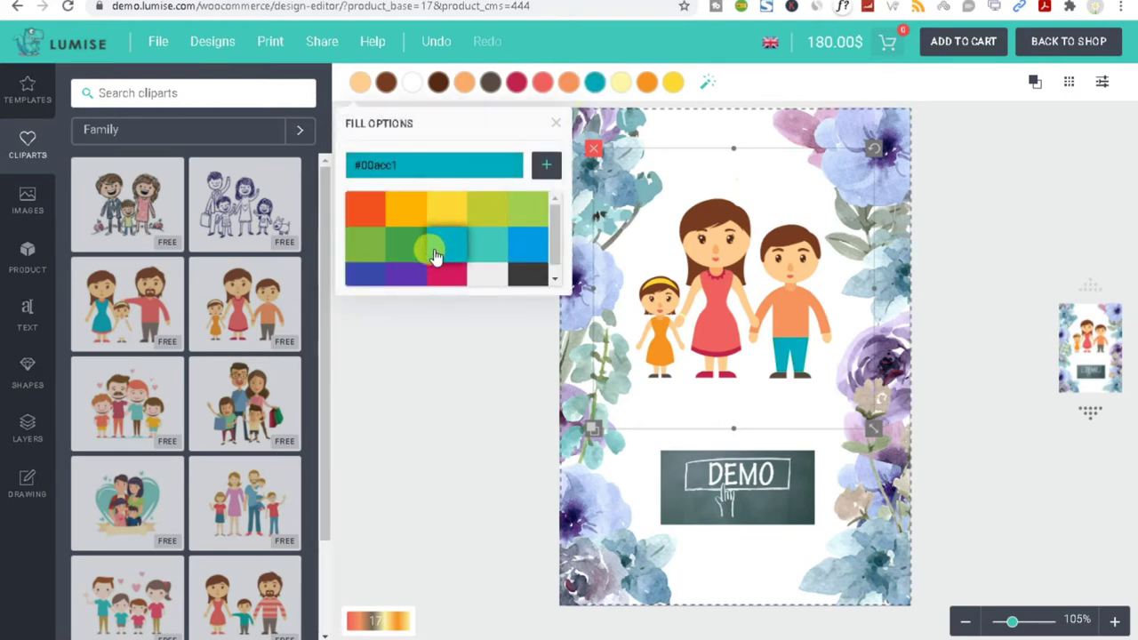
{"action": "left_click", "coordinate": [717, 333]}
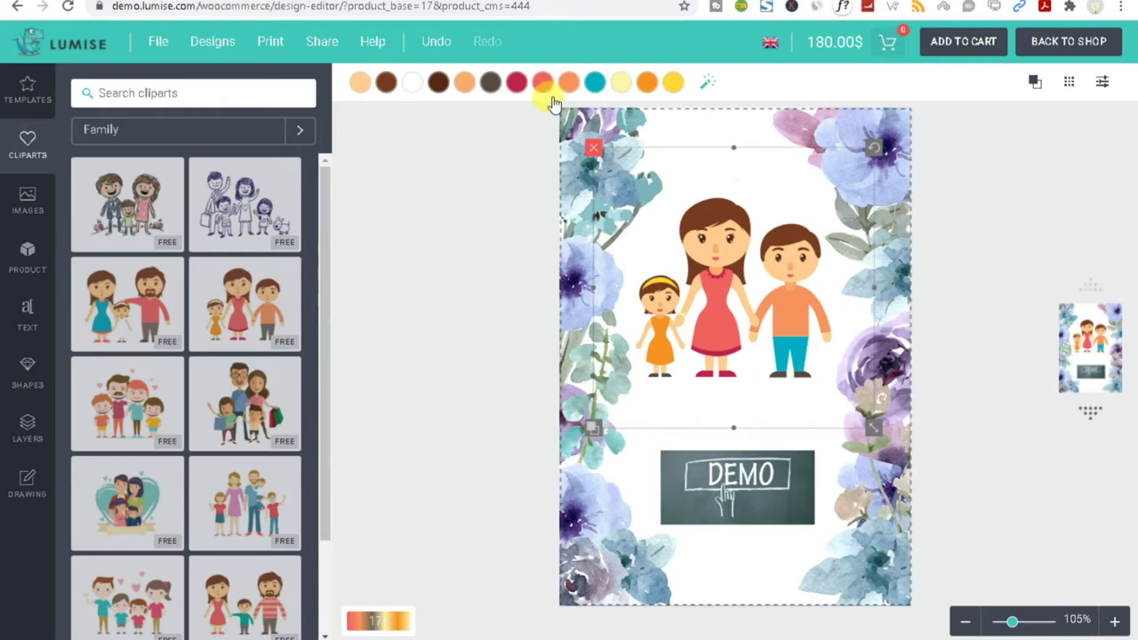
- Recolour the light orange nose and neck shading of the family clipart to yellow #fdd835
{"action": "left_click", "coordinate": [467, 89]}
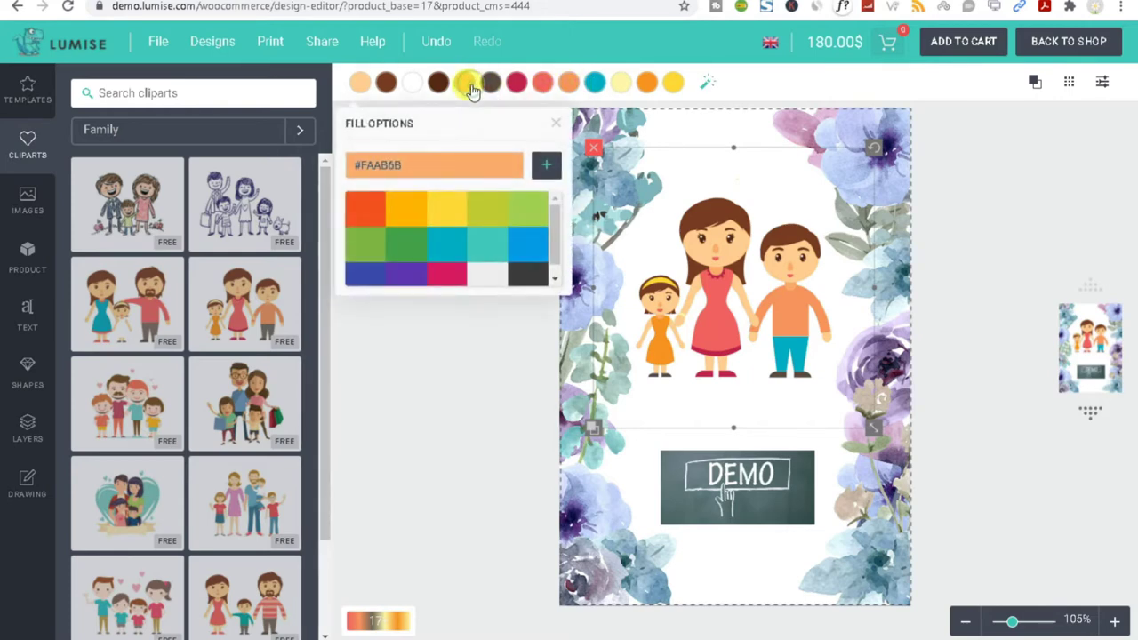
{"action": "left_click", "coordinate": [447, 220]}
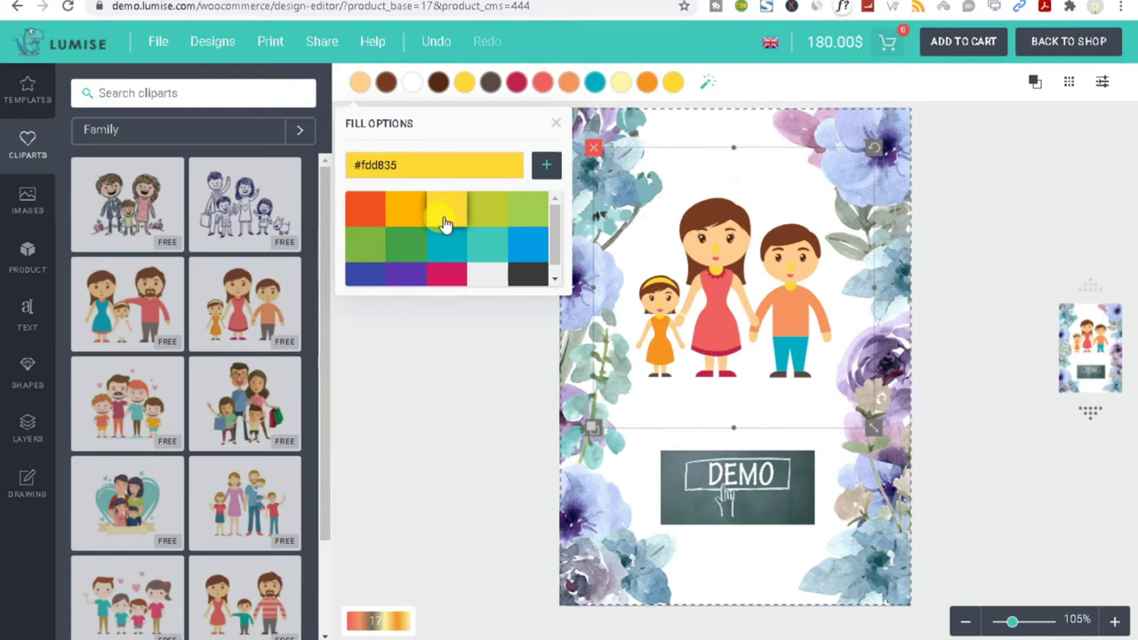
{"action": "left_click", "coordinate": [712, 328]}
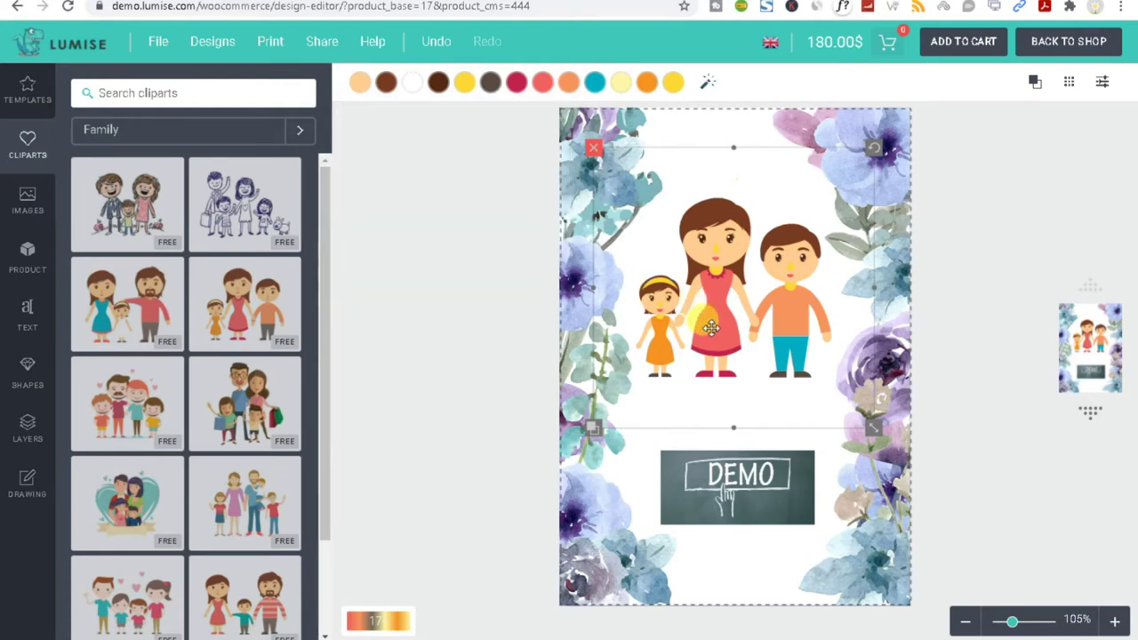
- Recolour the family's brown hair to blue #039be5 and deselect the clipart
{"action": "left_click", "coordinate": [386, 82]}
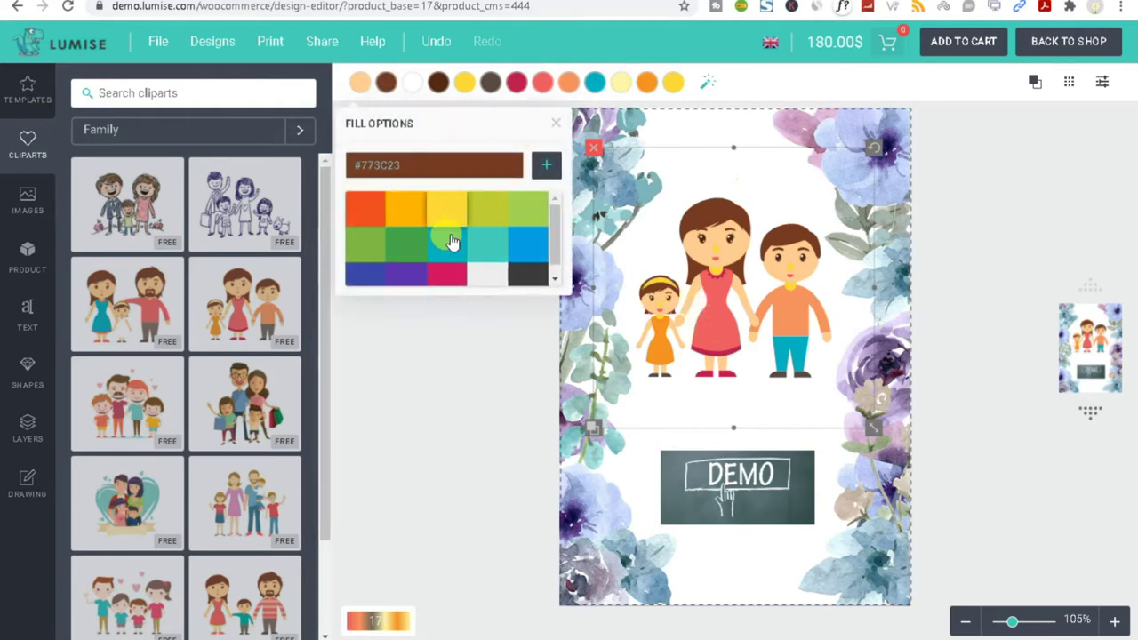
{"action": "left_click", "coordinate": [534, 249]}
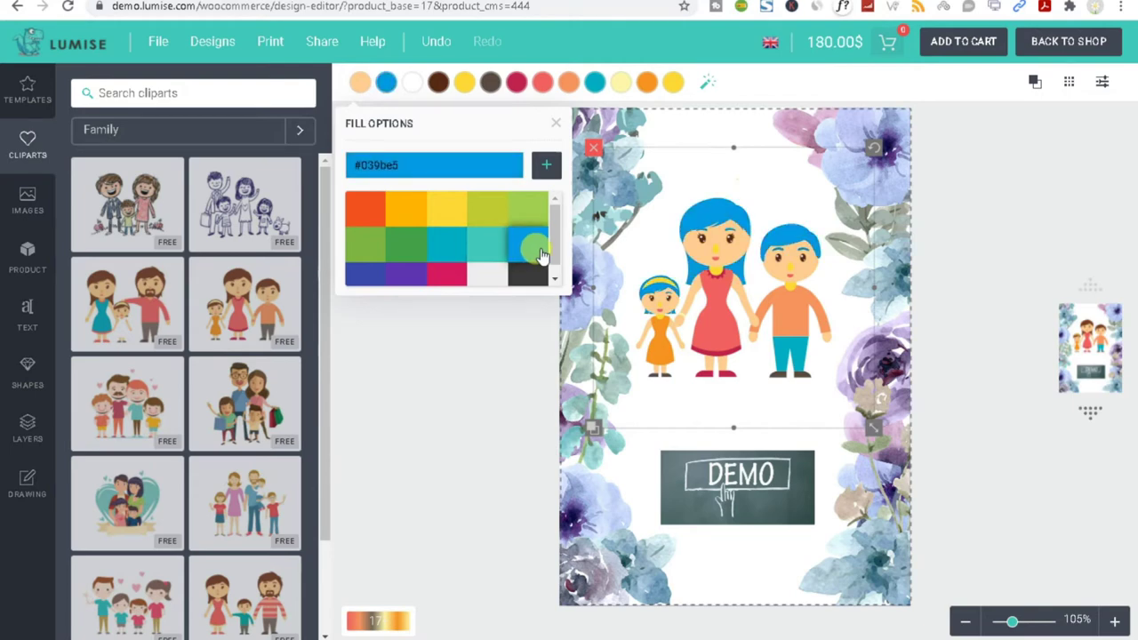
{"action": "left_click", "coordinate": [524, 407]}
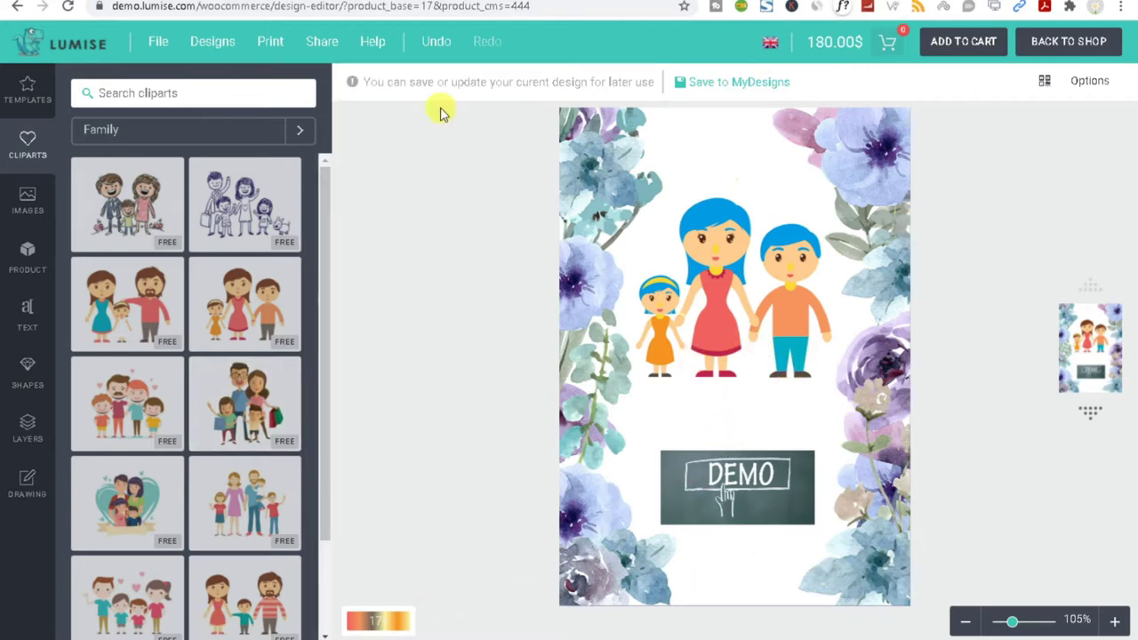
- Add the customised greeting card to the cart
{"action": "left_click", "coordinate": [954, 44]}
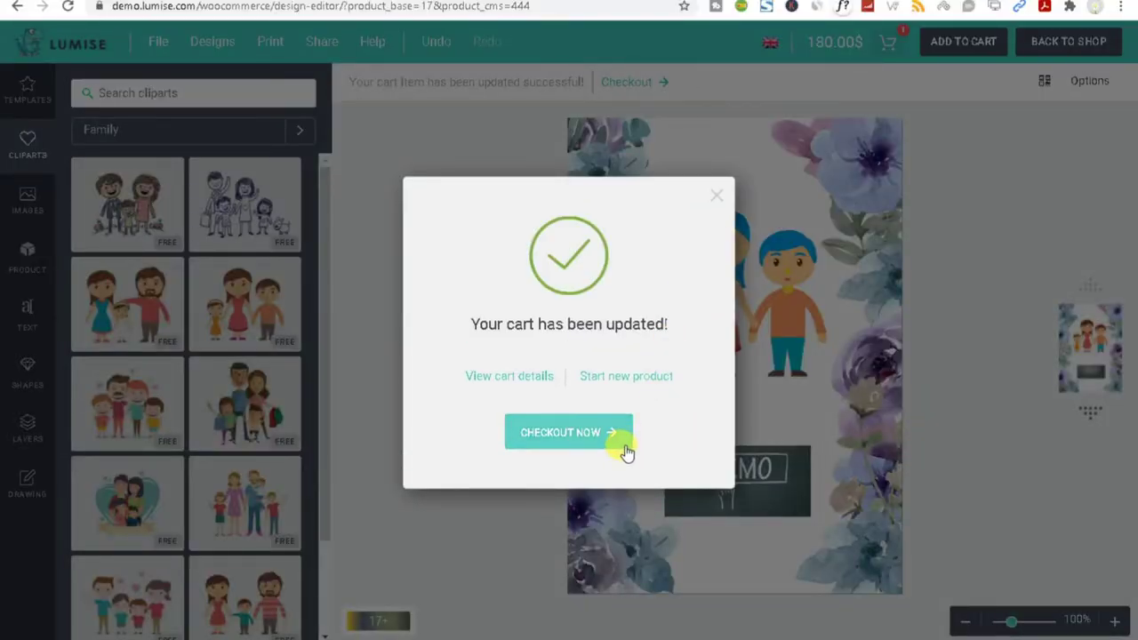
{"action": "left_click", "coordinate": [624, 452]}
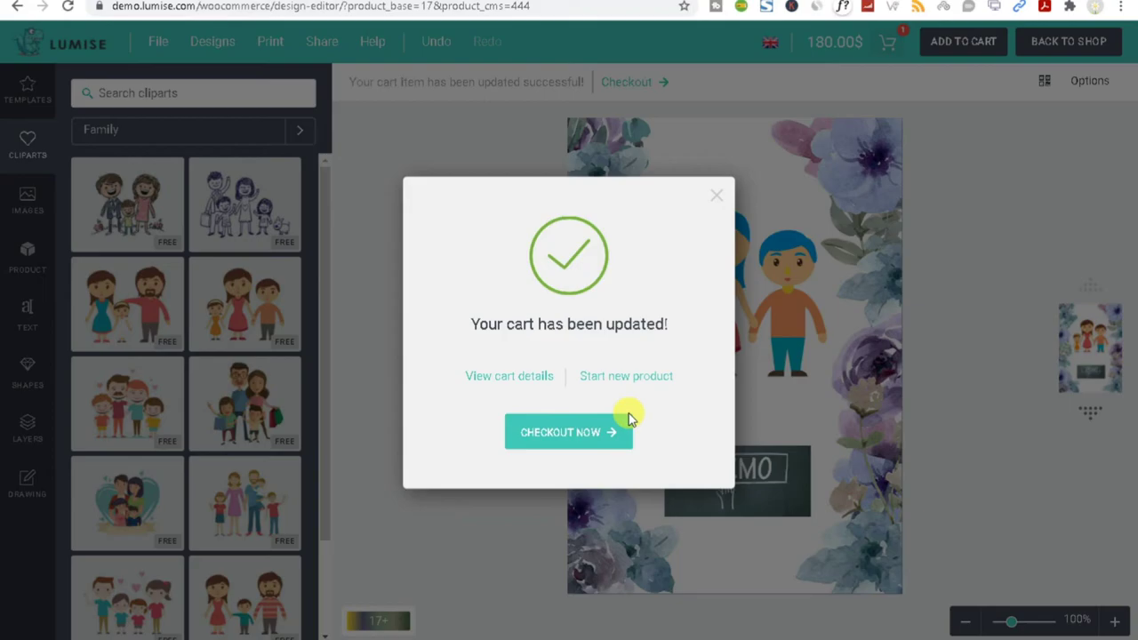
- Save the customised greeting card to My Designs and check the list of saved designs
{"action": "left_click", "coordinate": [717, 195]}
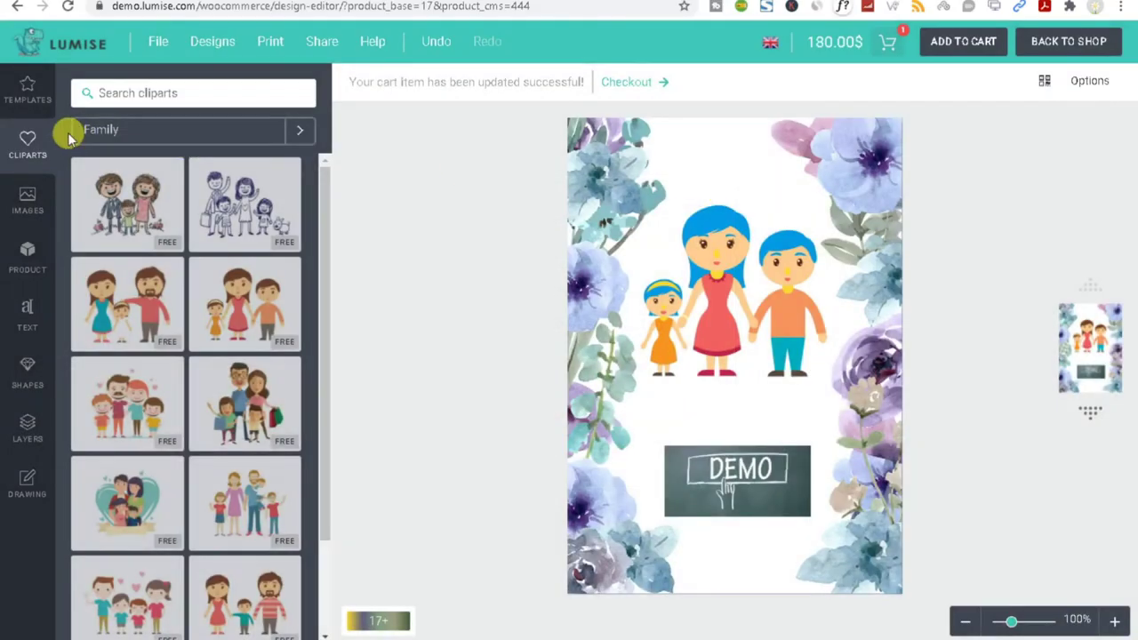
{"action": "left_click", "coordinate": [152, 42]}
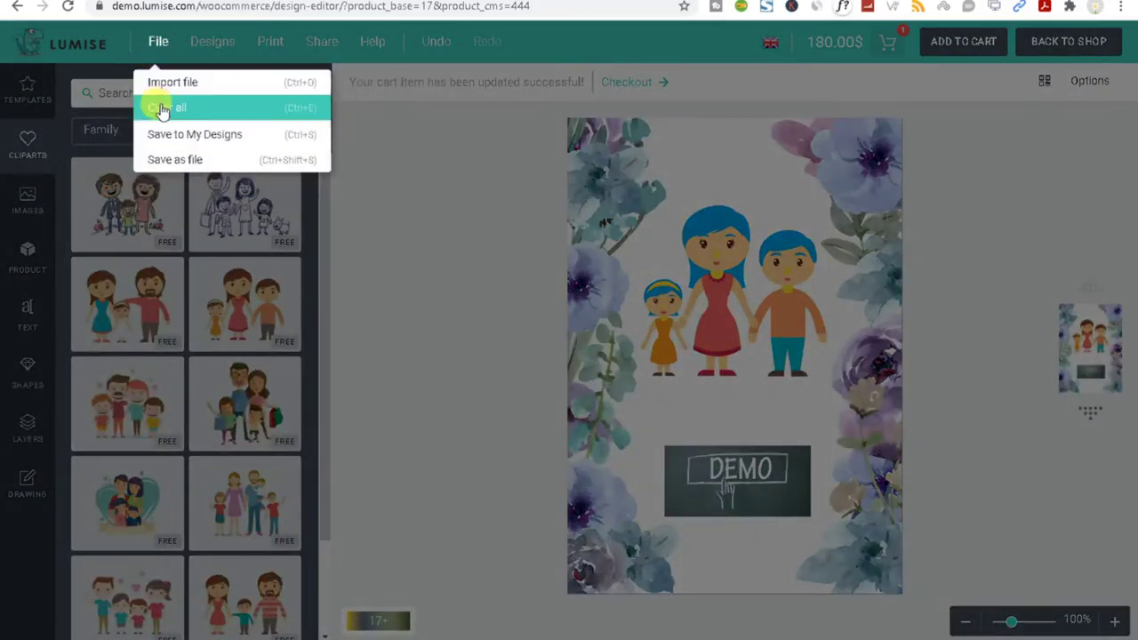
{"action": "left_click", "coordinate": [213, 142]}
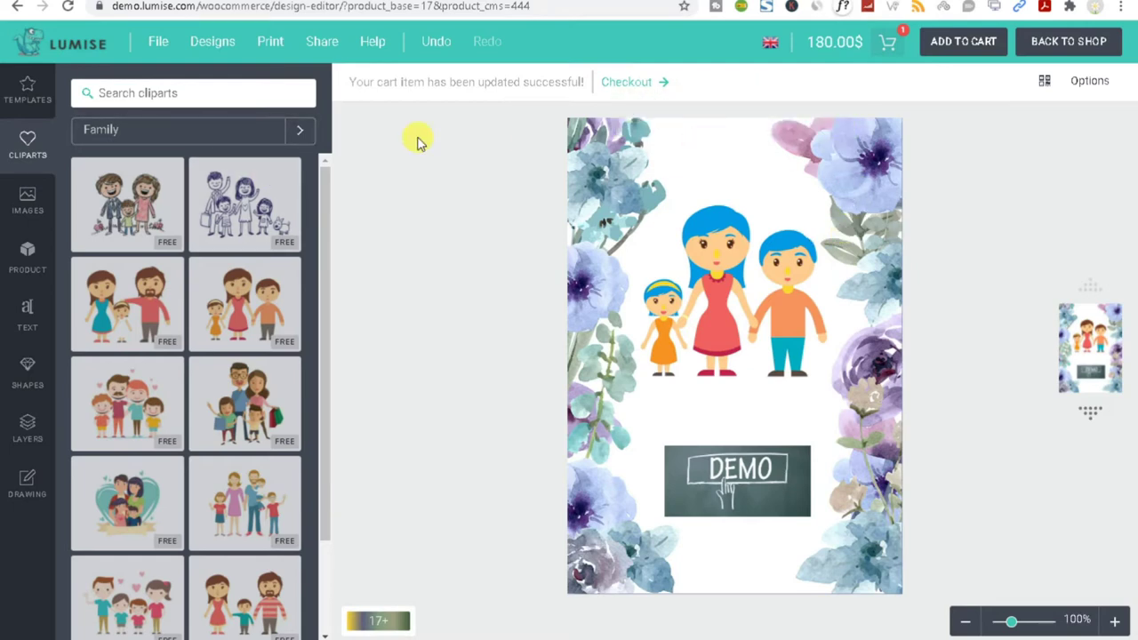
{"action": "left_click", "coordinate": [211, 51]}
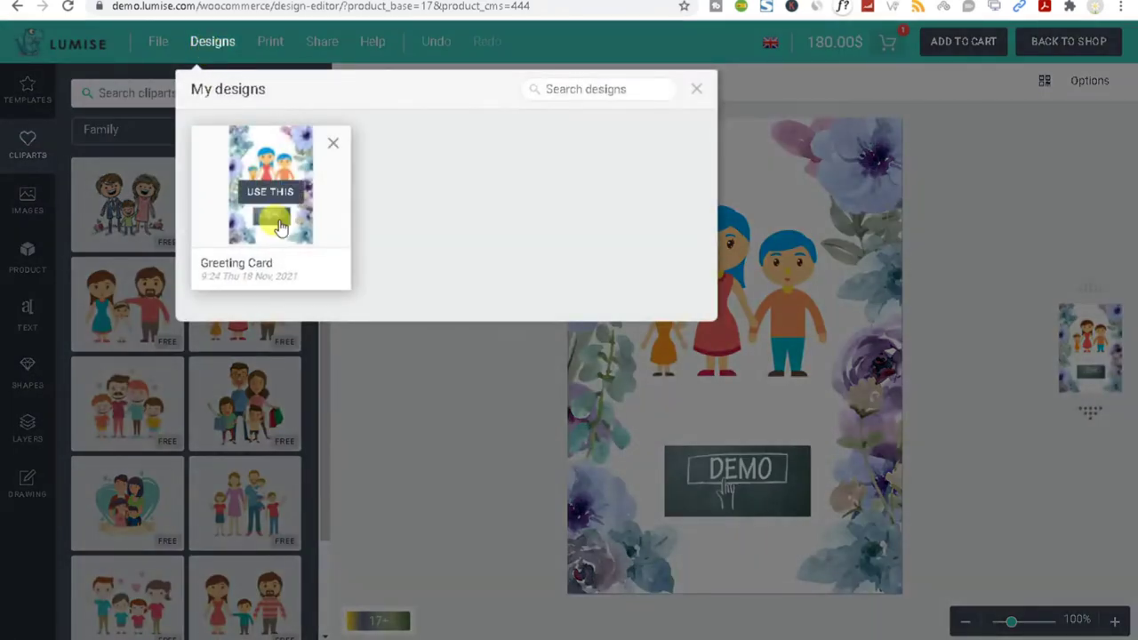
{"action": "left_click", "coordinate": [698, 93]}
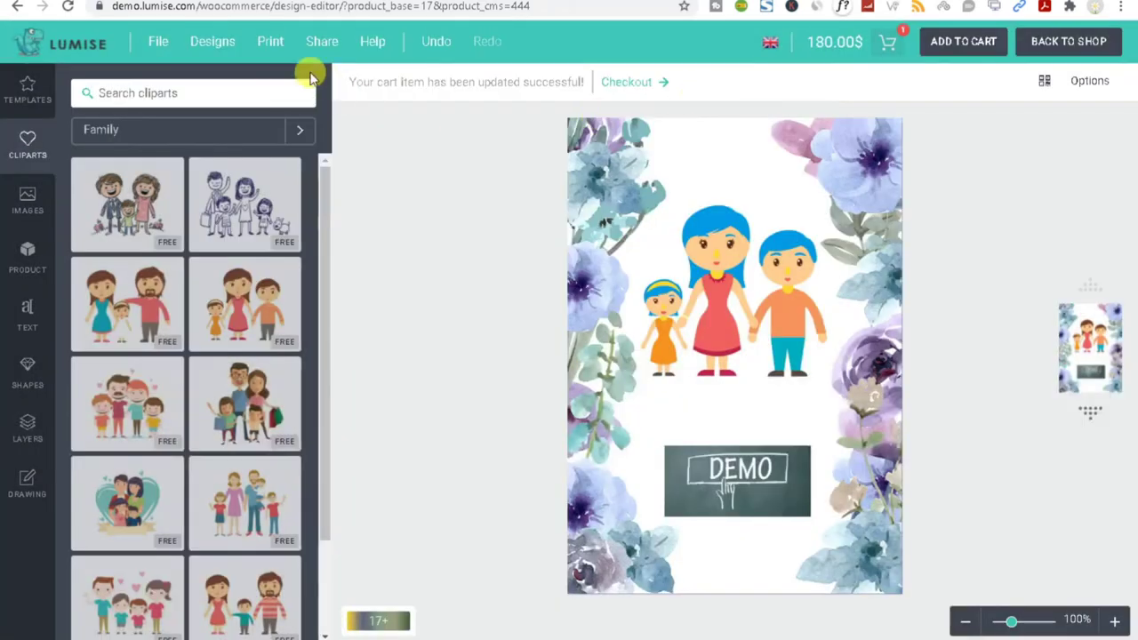
- Look over the print options for the design and the form for sharing it
{"action": "left_click", "coordinate": [272, 45]}
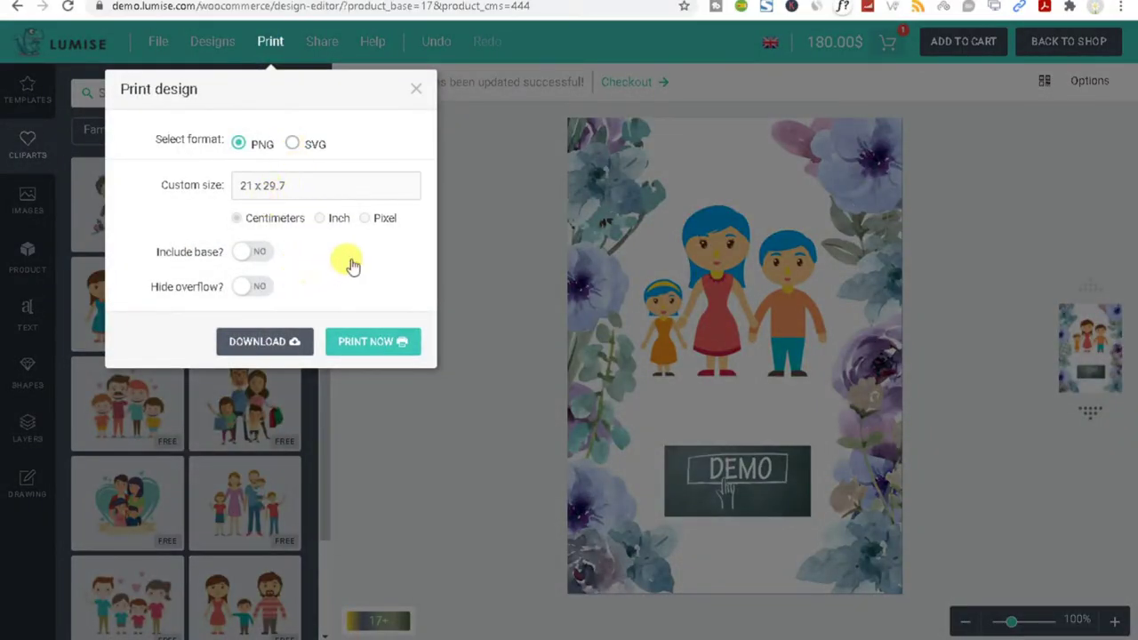
{"action": "left_click", "coordinate": [416, 89]}
{"action": "left_click", "coordinate": [324, 44]}
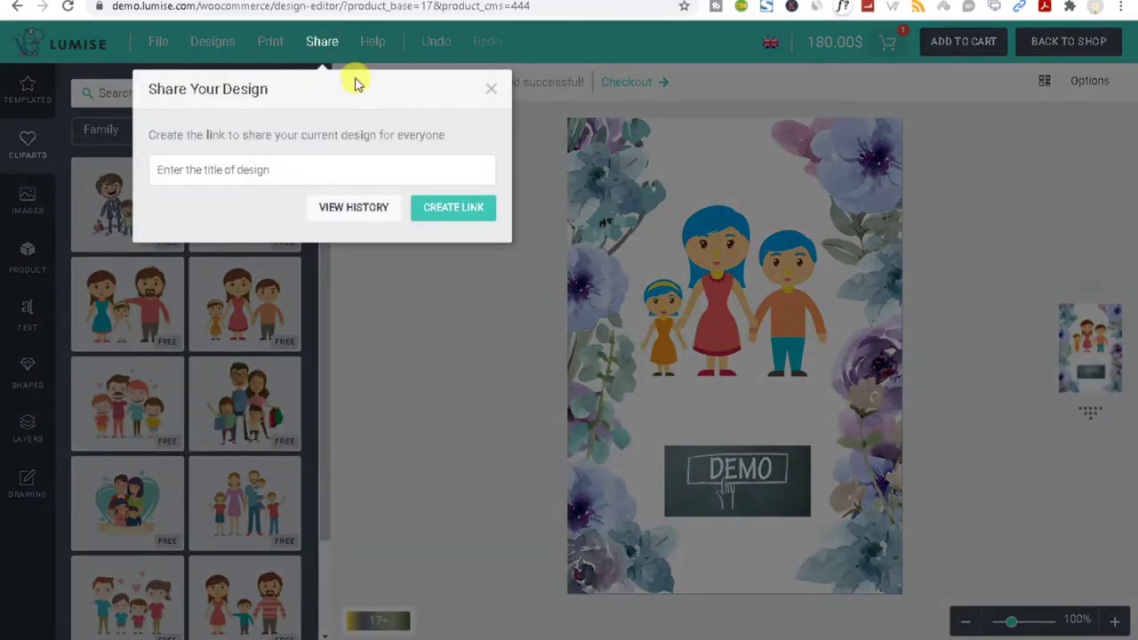
{"action": "left_click", "coordinate": [491, 88]}
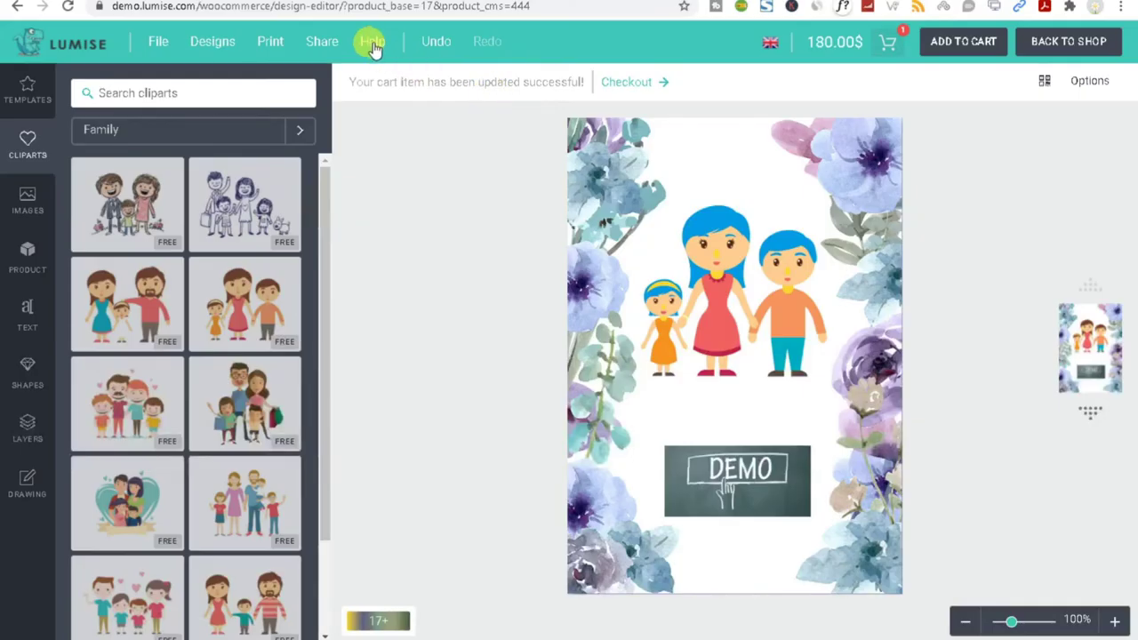
- Create a share link for the current design with the title "hjhj"
{"action": "left_click", "coordinate": [324, 44]}
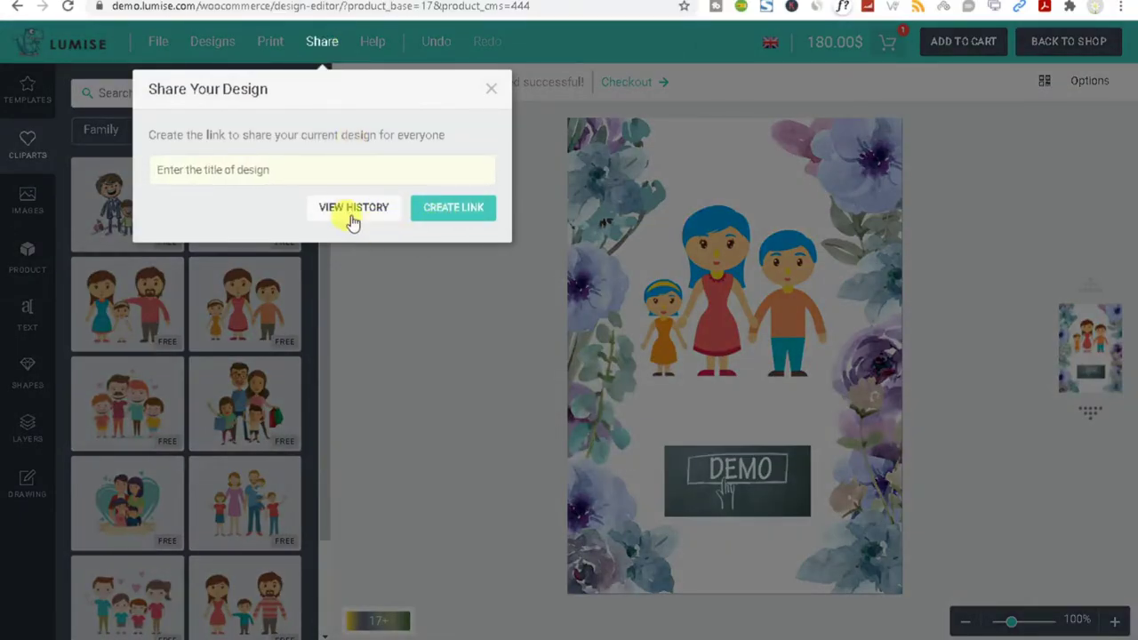
{"action": "left_click", "coordinate": [324, 169]}
{"action": "type", "text": "hjhj"}
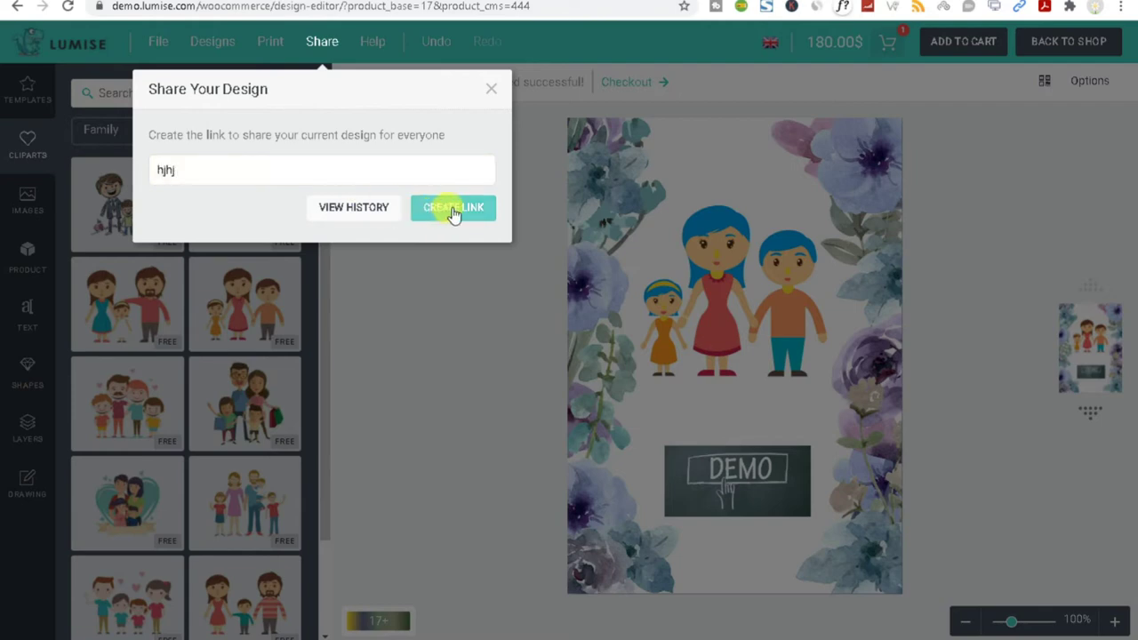
{"action": "left_click", "coordinate": [451, 212]}
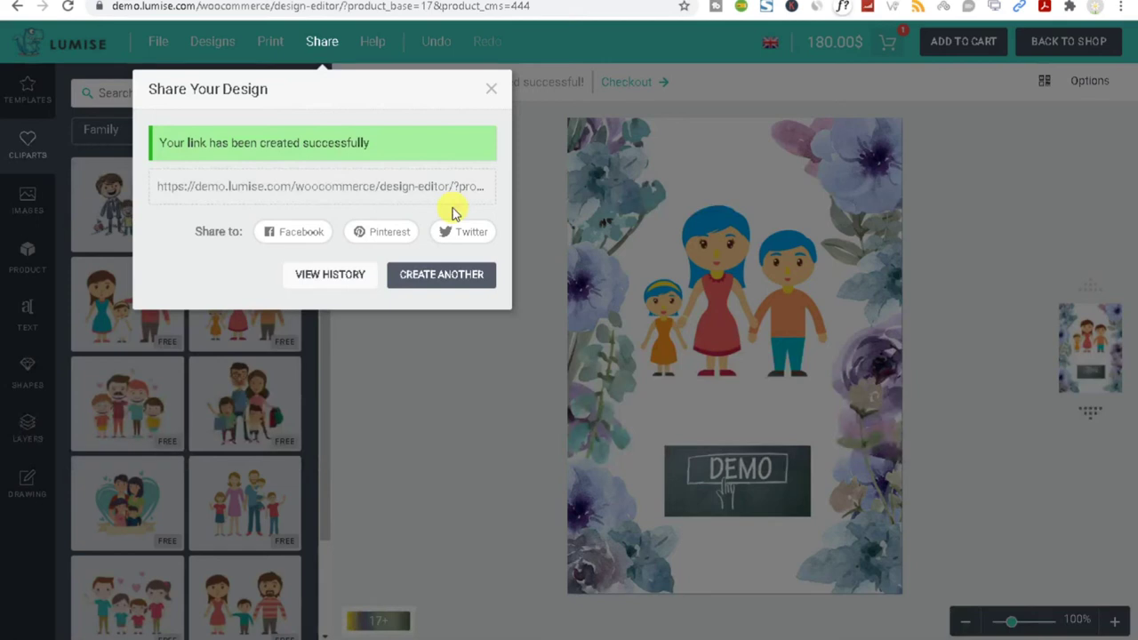
- Copy the share link, view the shared design in a new browser tab, and return to the original editor with the share form closed
{"action": "left_click", "coordinate": [398, 189]}
{"action": "key", "text": "ctrl+t"}
{"action": "key", "text": "ctrl+v"}
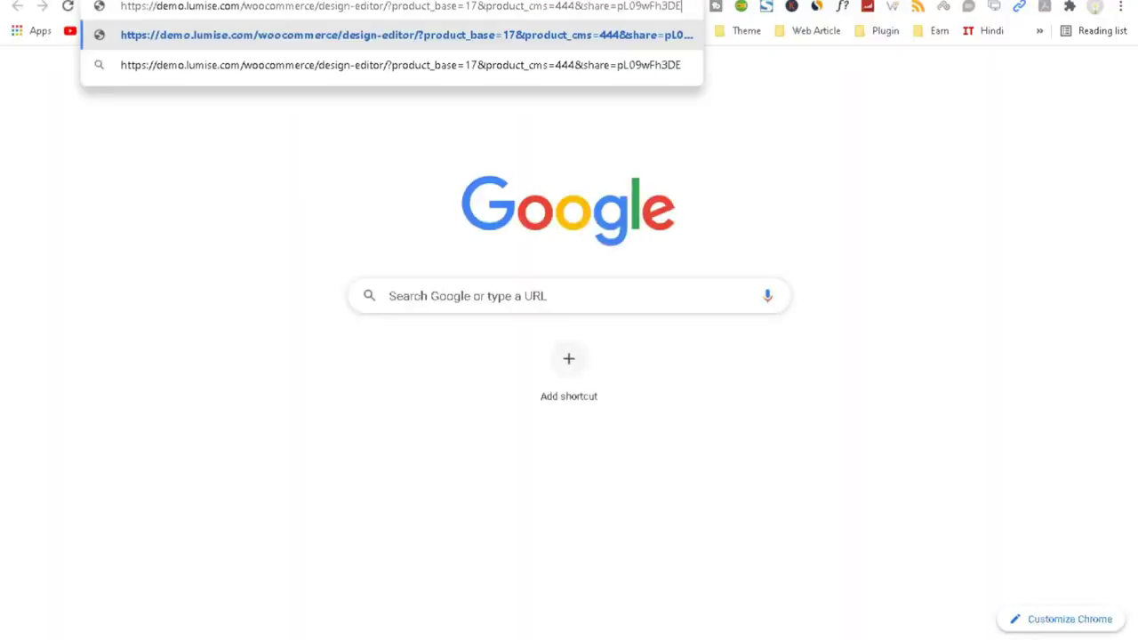
{"action": "key", "text": "Return"}
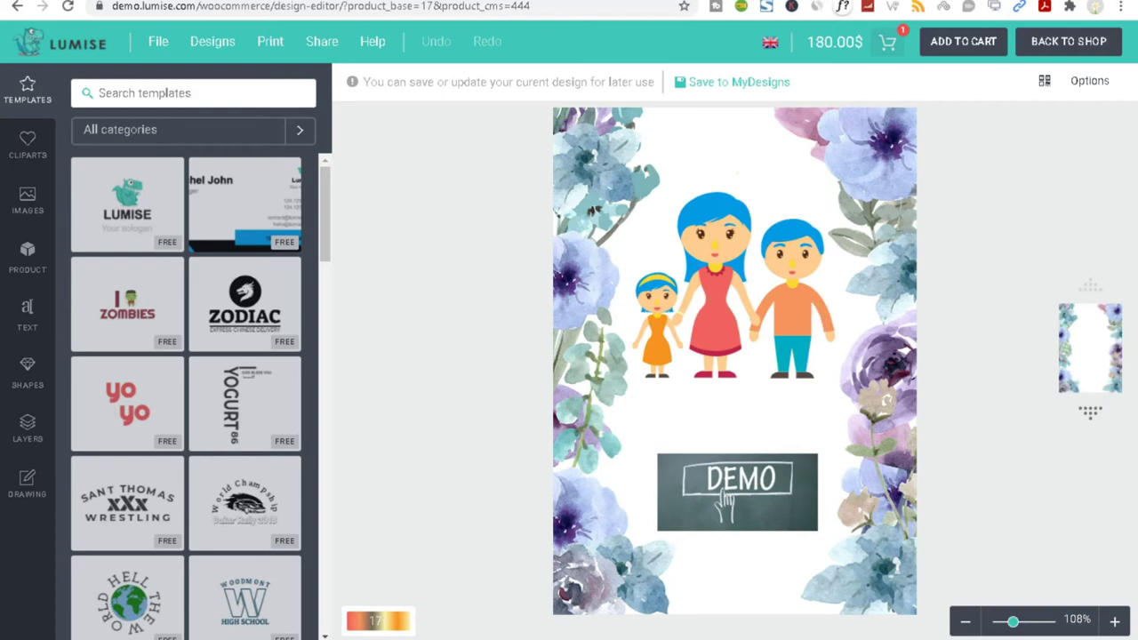
{"action": "left_click", "coordinate": [529, 2]}
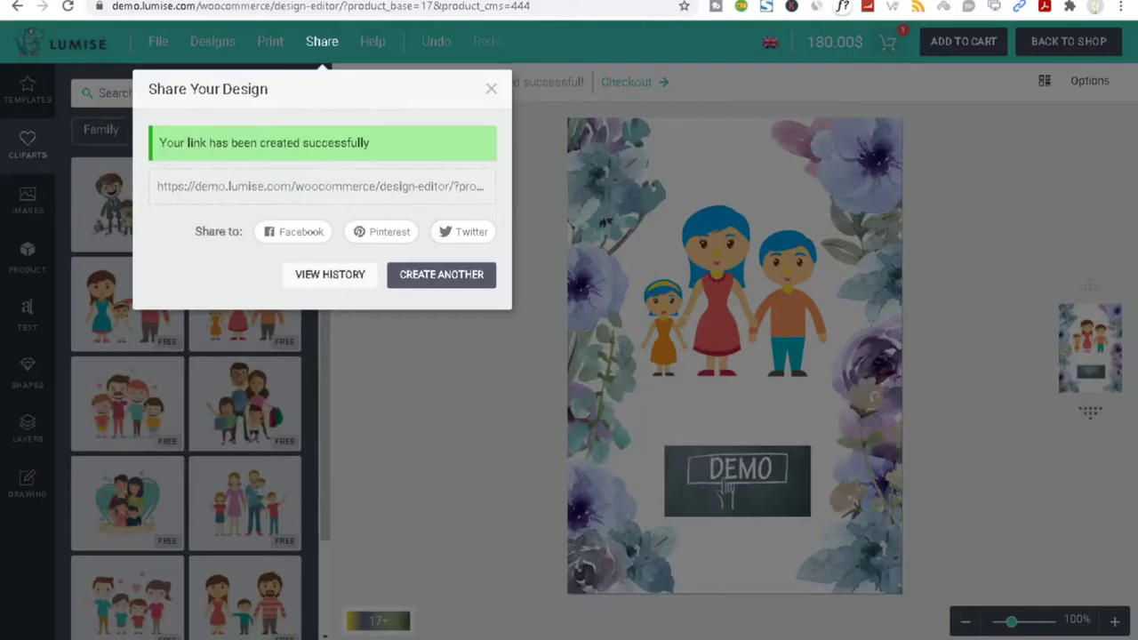
{"action": "left_click", "coordinate": [492, 90]}
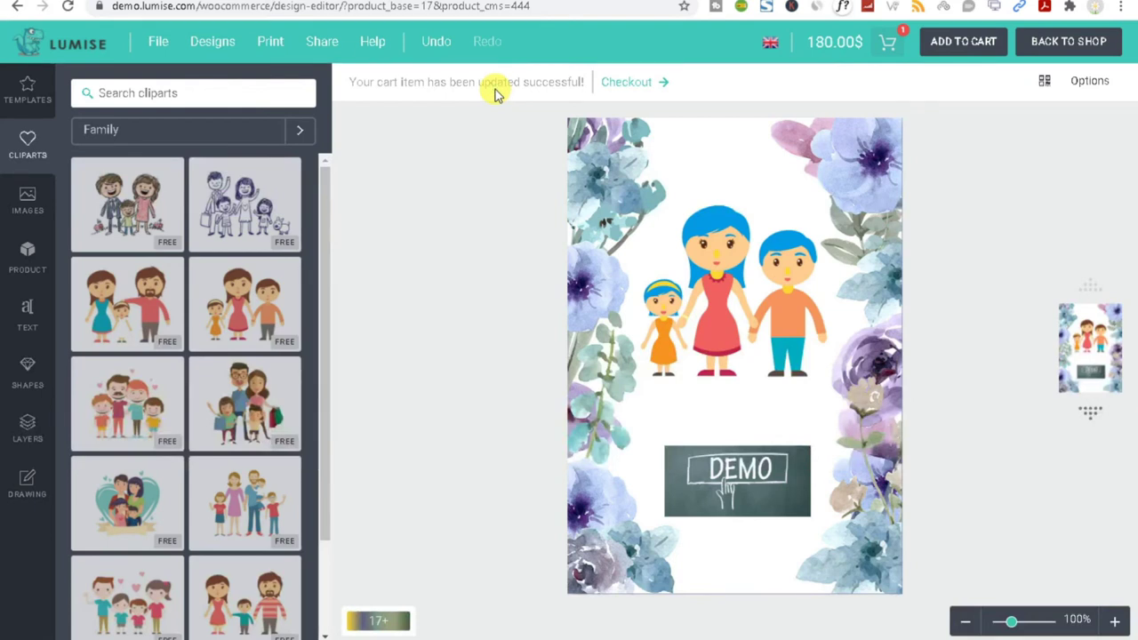
- Add the greeting card to the cart once more and proceed from the cart to checkout
{"action": "left_click", "coordinate": [975, 52]}
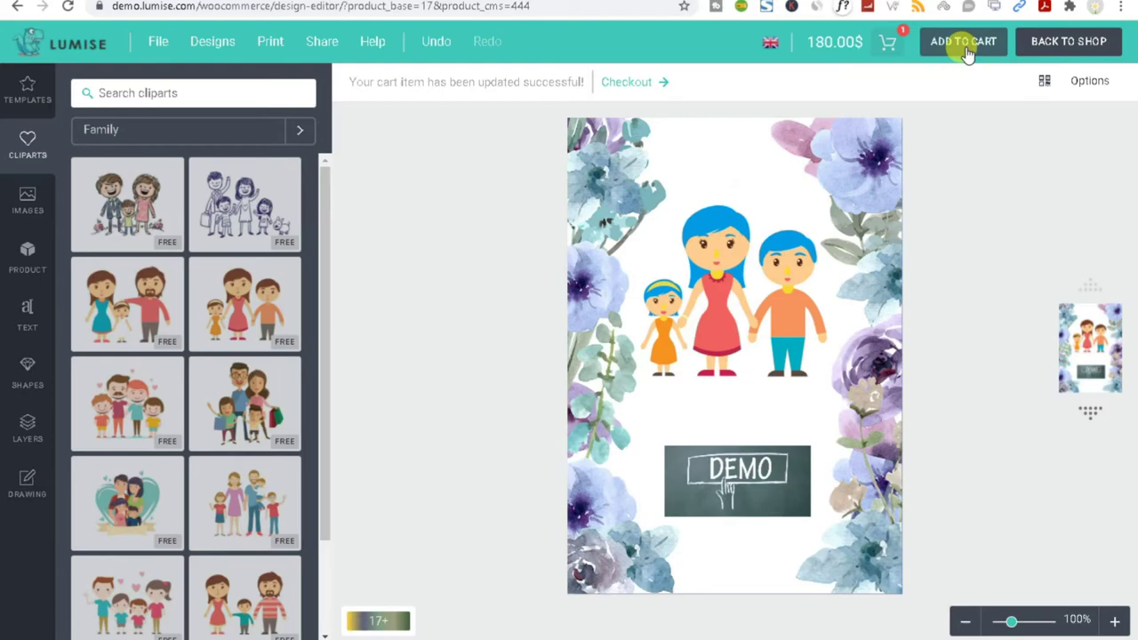
{"action": "left_click", "coordinate": [890, 47]}
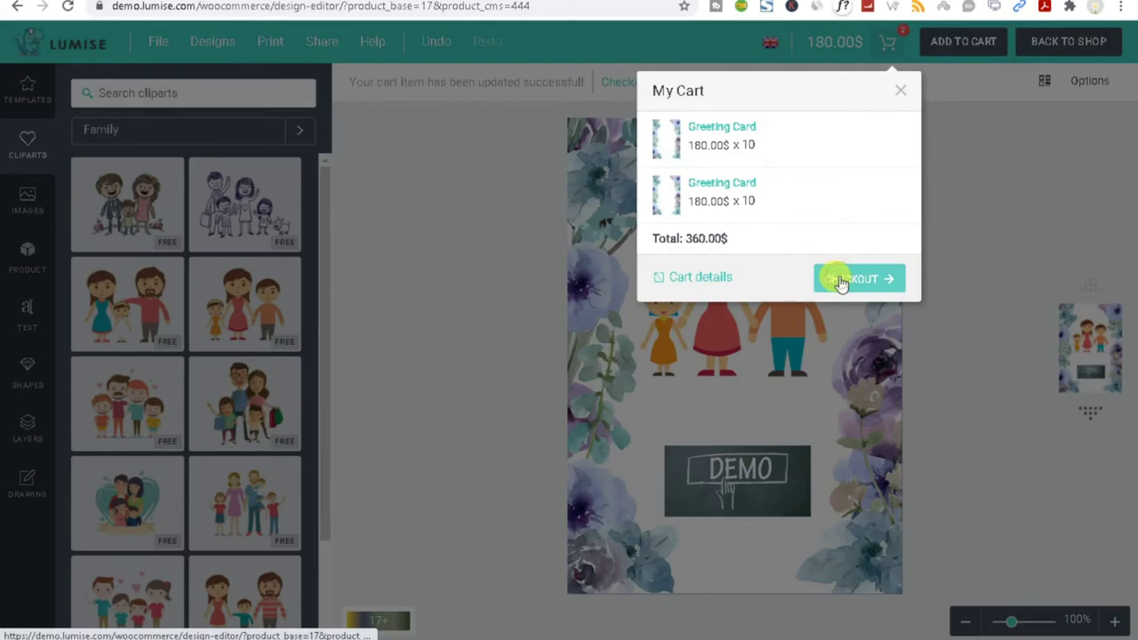
{"action": "left_click", "coordinate": [840, 279]}
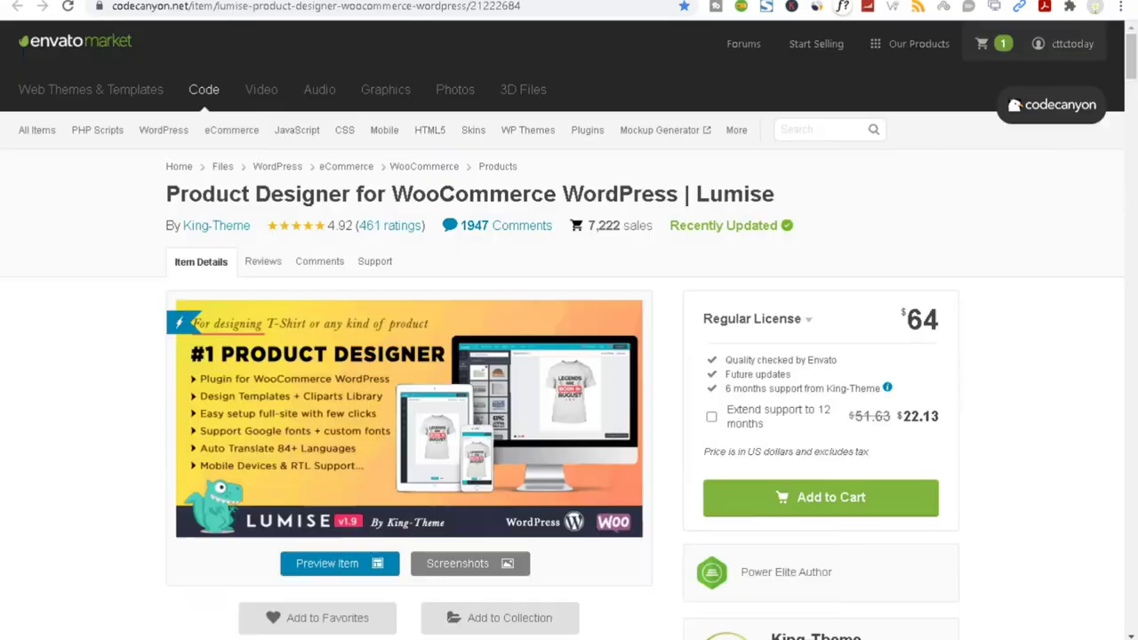
- Examine the Lumise Product Designer for WooCommerce listing on CodeCanyon, from its title through the Why Choose Us and product designer tool sections
{"action": "left_click_drag", "start_coordinate": [145, 185], "coordinate": [772, 191]}
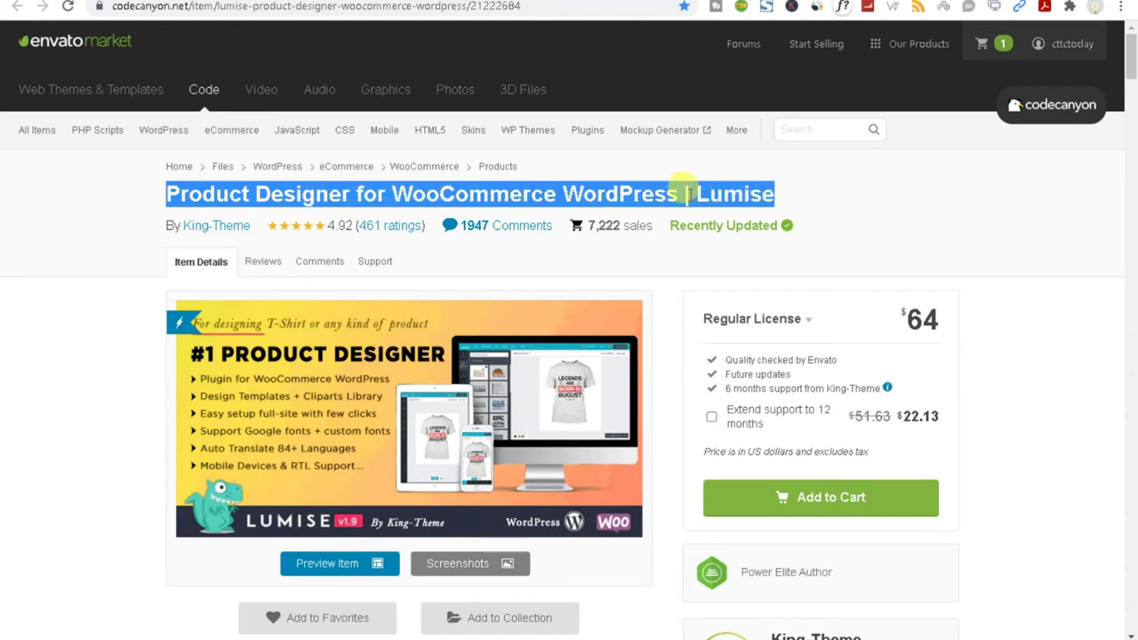
{"action": "left_click", "coordinate": [687, 193]}
{"action": "left_click_drag", "start_coordinate": [165, 191], "coordinate": [849, 198]}
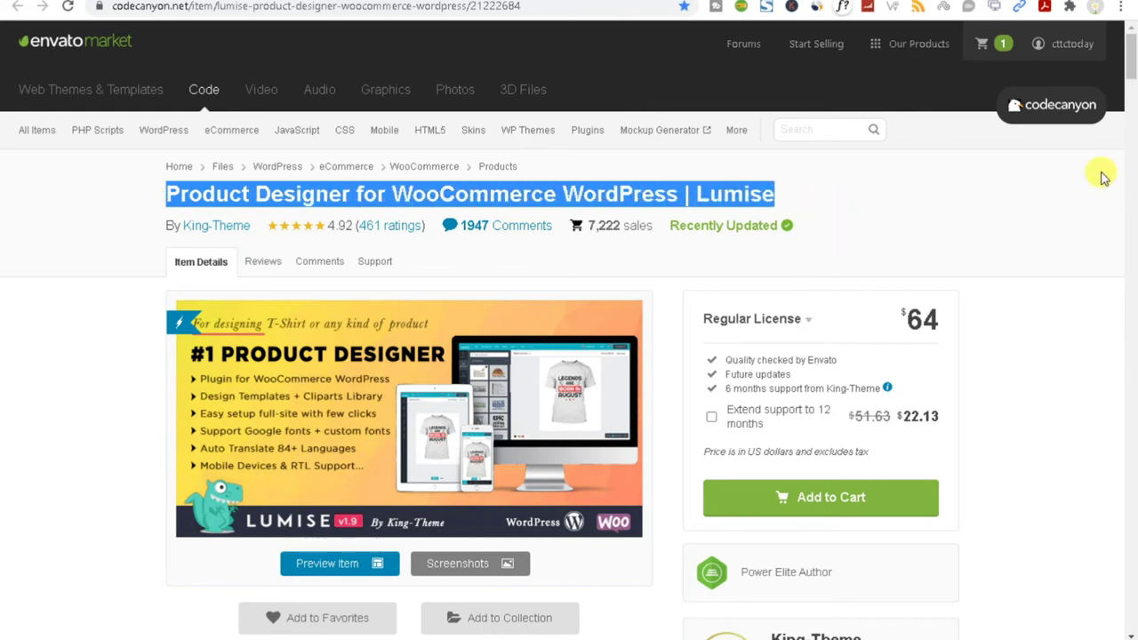
{"action": "left_click_drag", "start_coordinate": [1130, 71], "coordinate": [1130, 120]}
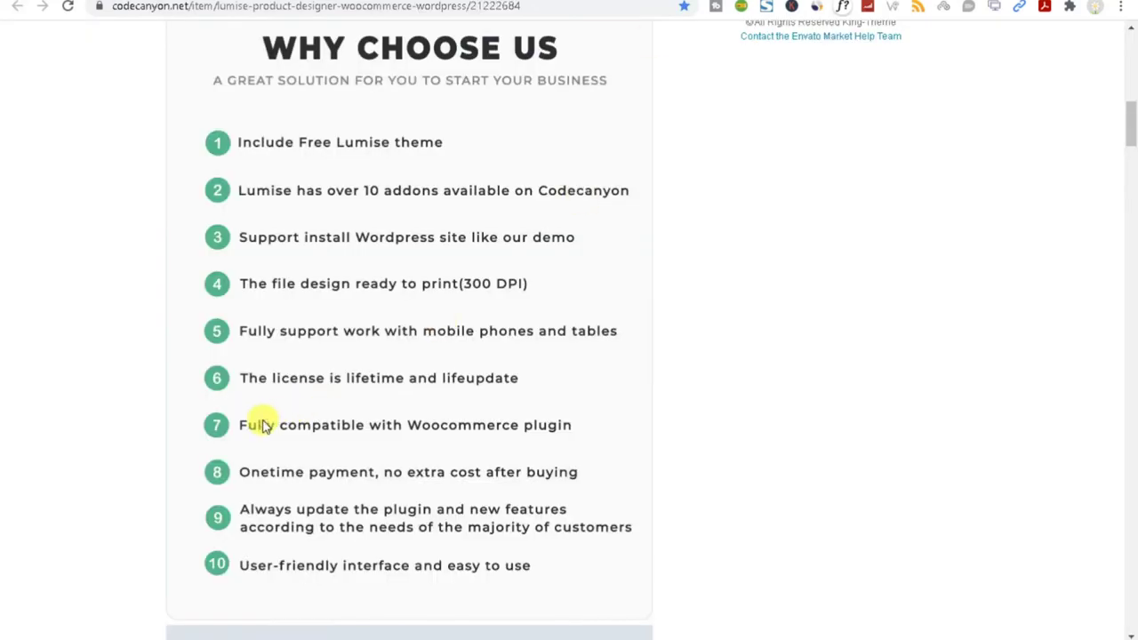
{"action": "left_click_drag", "start_coordinate": [1130, 133], "coordinate": [1113, 216]}
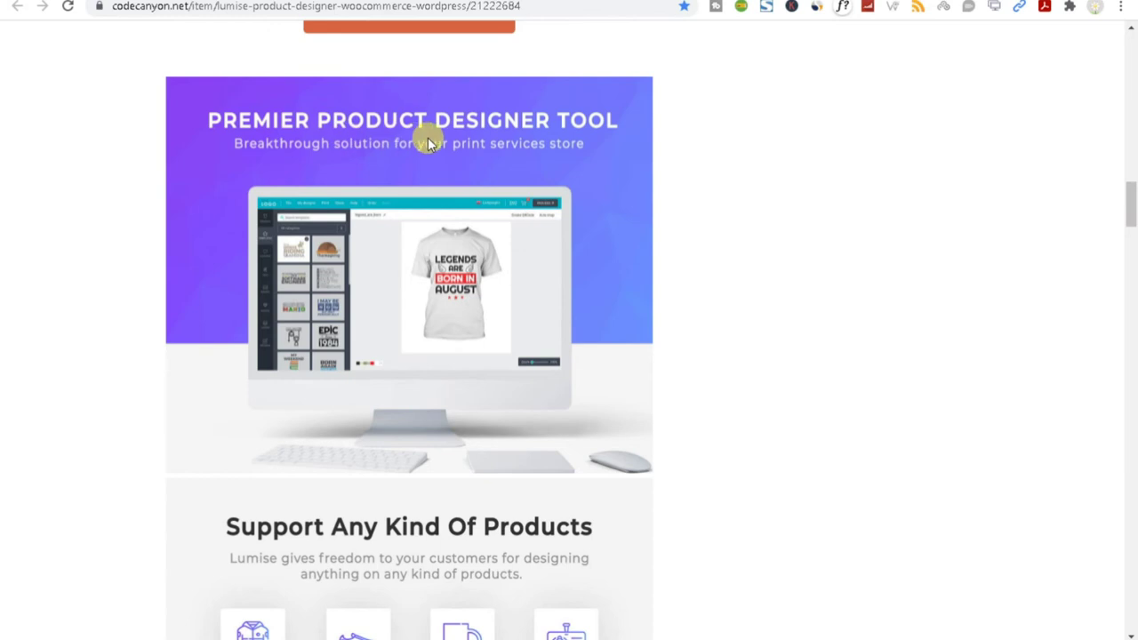